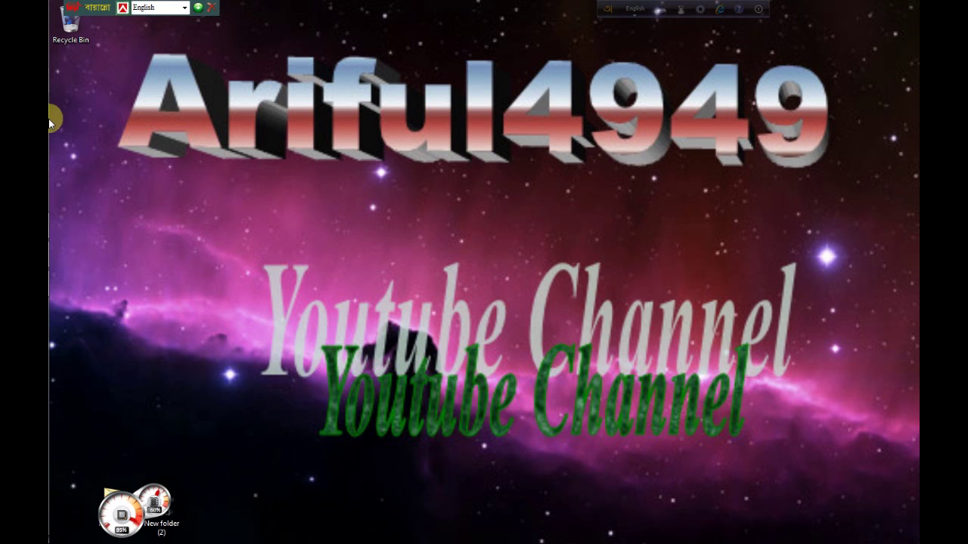
# Step: Restore the prophet-biography document and show the full Insert menu
pyautogui.moveTo(51, 301)
pyautogui.click(61, 294)
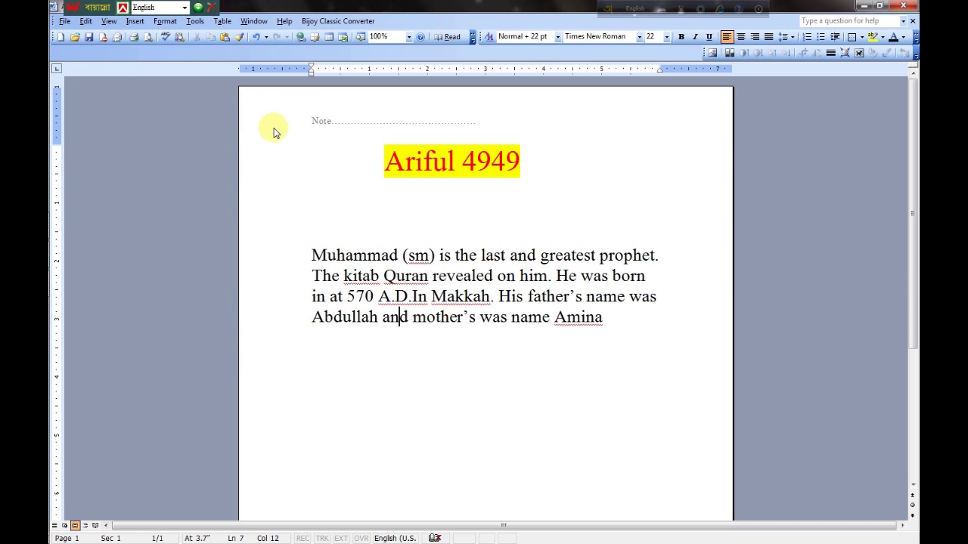
pyautogui.click(133, 22)
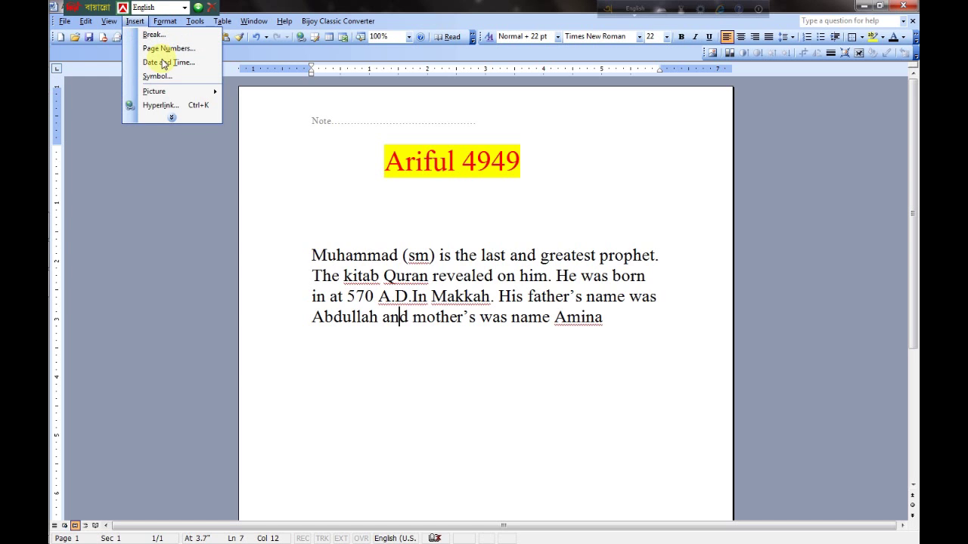
pyautogui.click(172, 117)
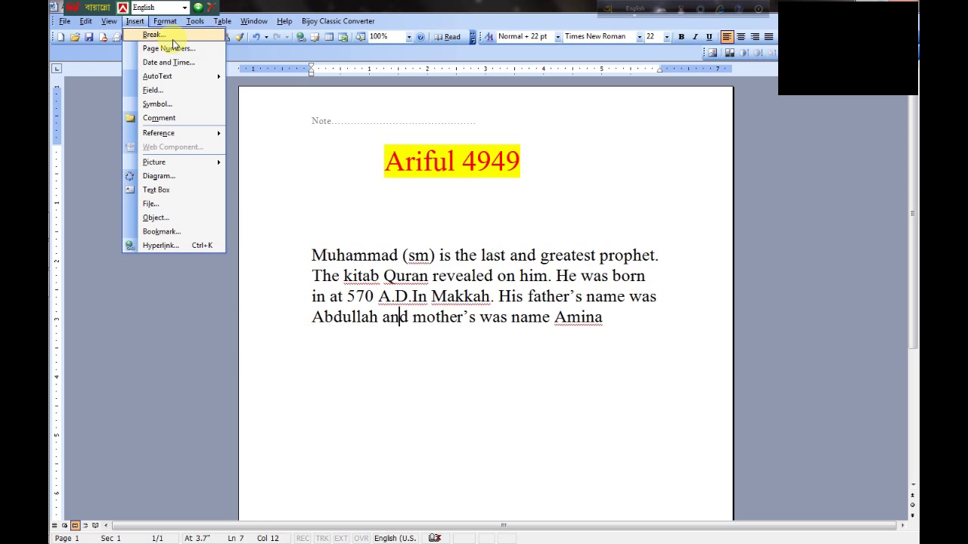
# Step: Place the cursor before the heading and bring up the Insert menu again
pyautogui.click(346, 172)
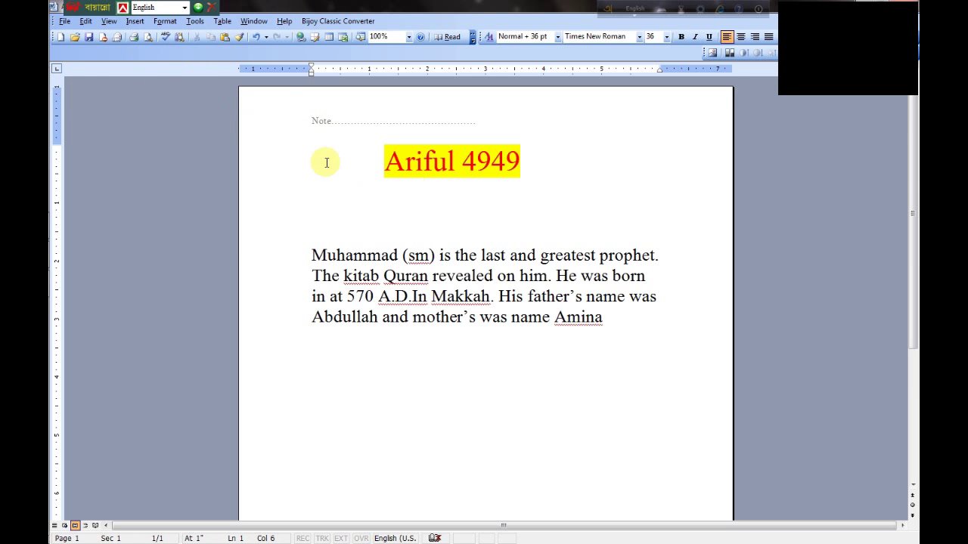
pyautogui.scroll(-3, 454, 189)
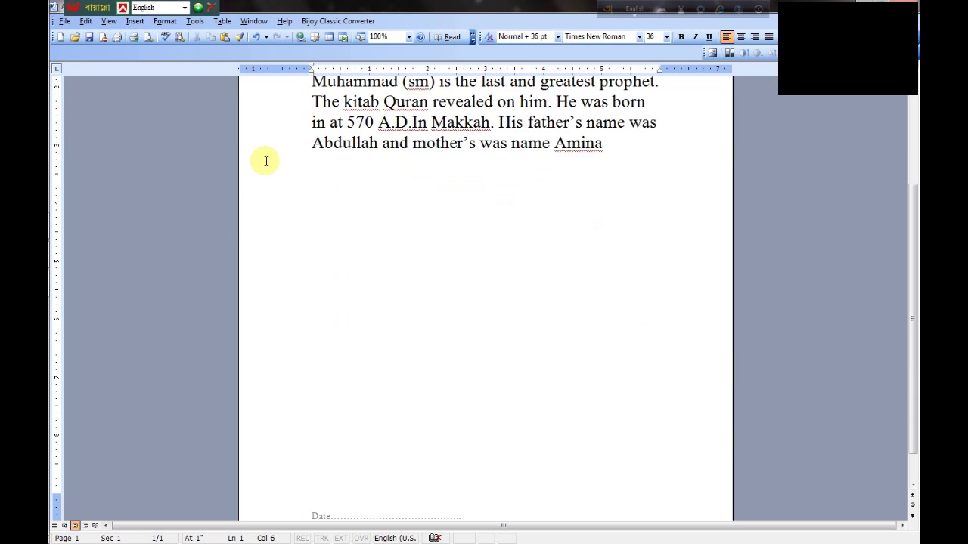
pyautogui.scroll(-1, 385, 159)
pyautogui.scroll(3, 380, 181)
pyautogui.scroll(1, 376, 200)
pyautogui.scroll(1, 378, 195)
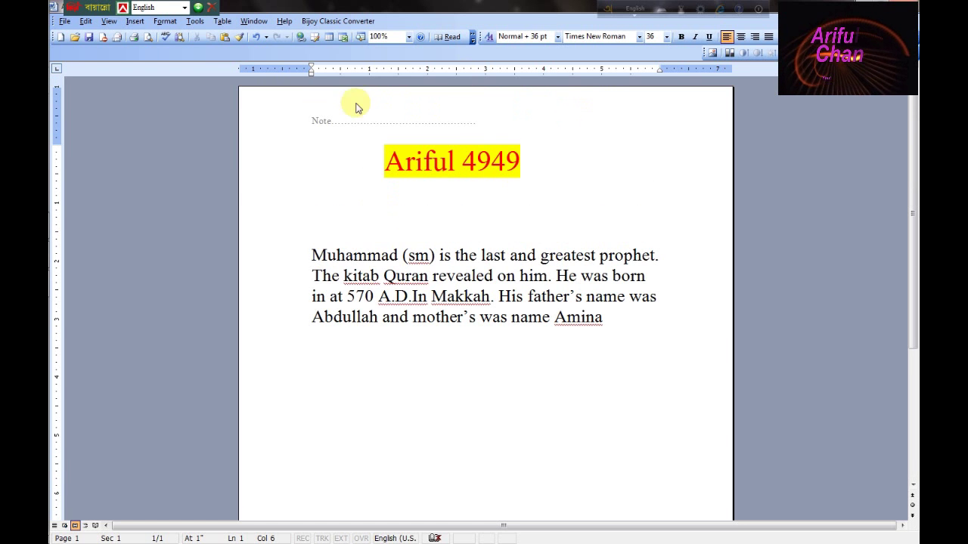
pyautogui.scroll(-4, 426, 252)
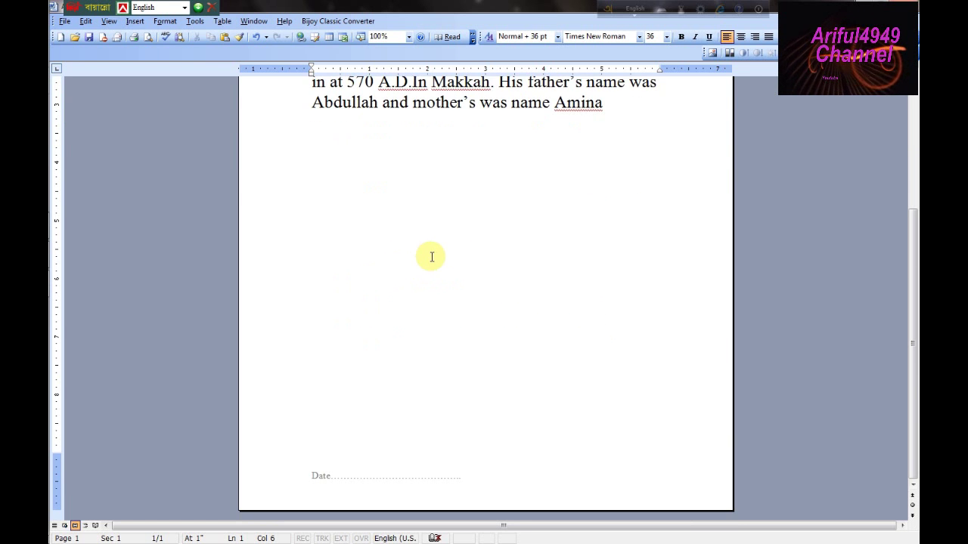
pyautogui.scroll(3, 428, 255)
pyautogui.scroll(1, 326, 193)
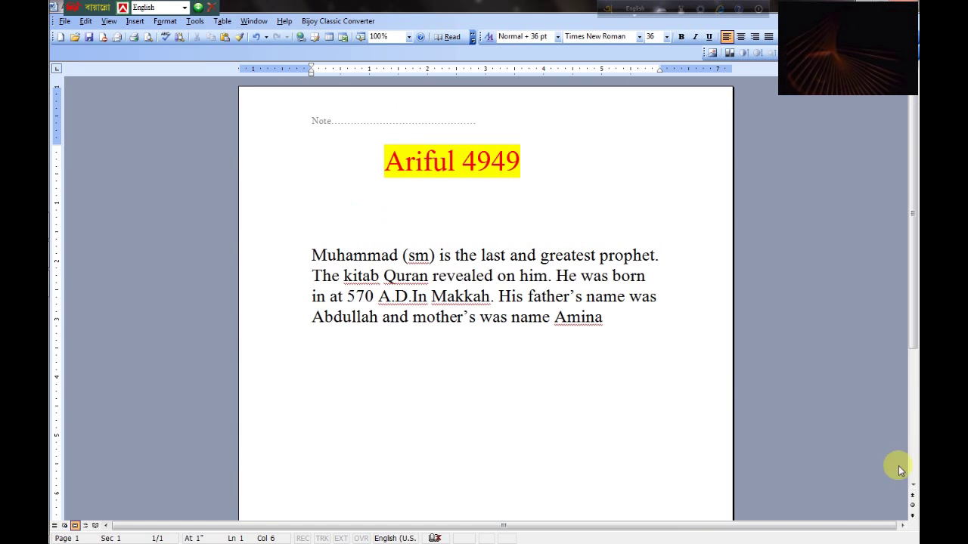
pyautogui.click(134, 21)
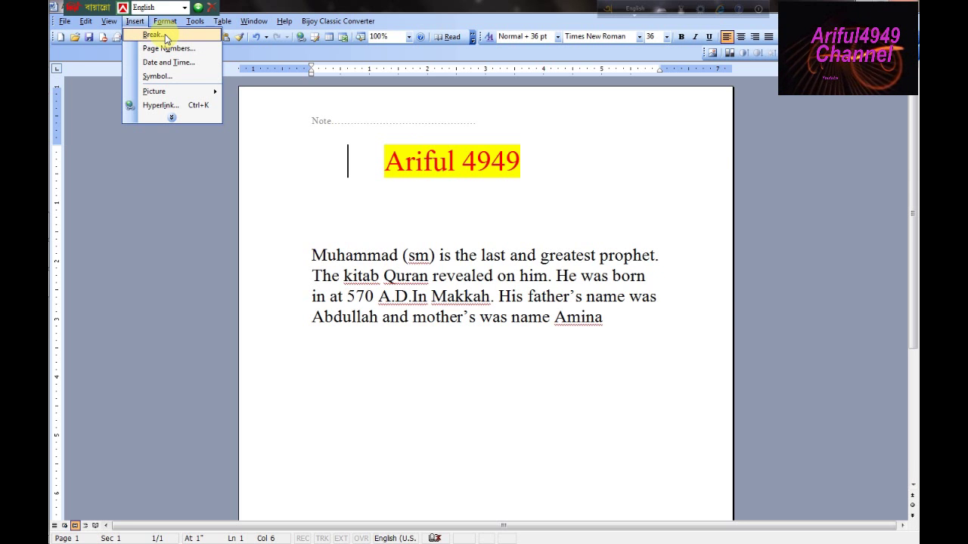
# Step: Insert a page break before the title so page 1 is left blank
pyautogui.click(165, 35)
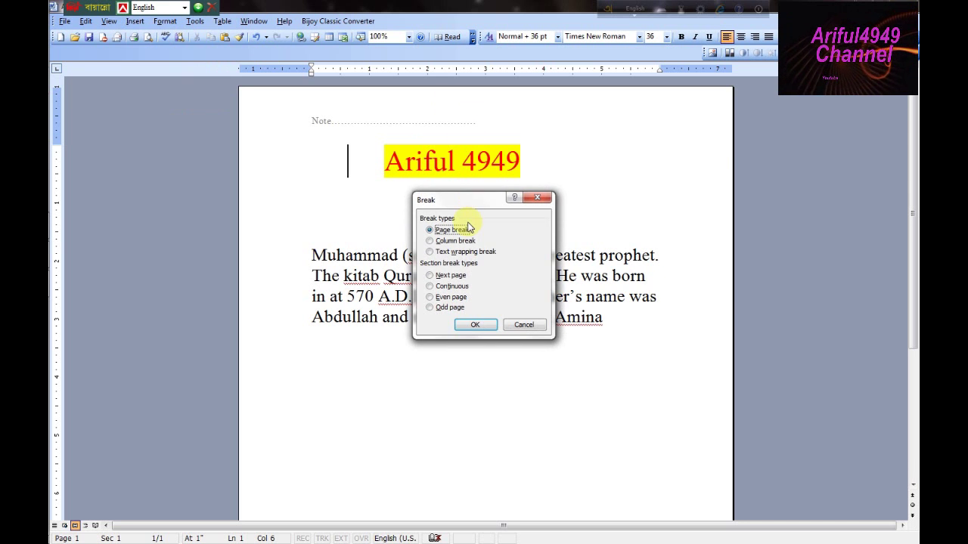
pyautogui.moveTo(467, 208); pyautogui.dragTo(479, 154)
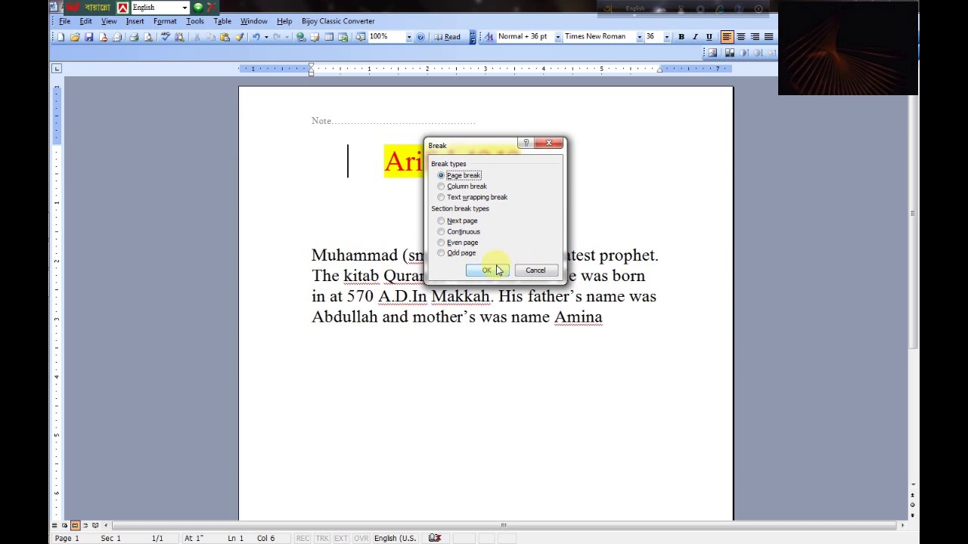
pyautogui.click(490, 271)
pyautogui.scroll(-3, 503, 270)
pyautogui.scroll(1, 486, 229)
pyautogui.scroll(5, 486, 226)
pyautogui.scroll(8, 484, 220)
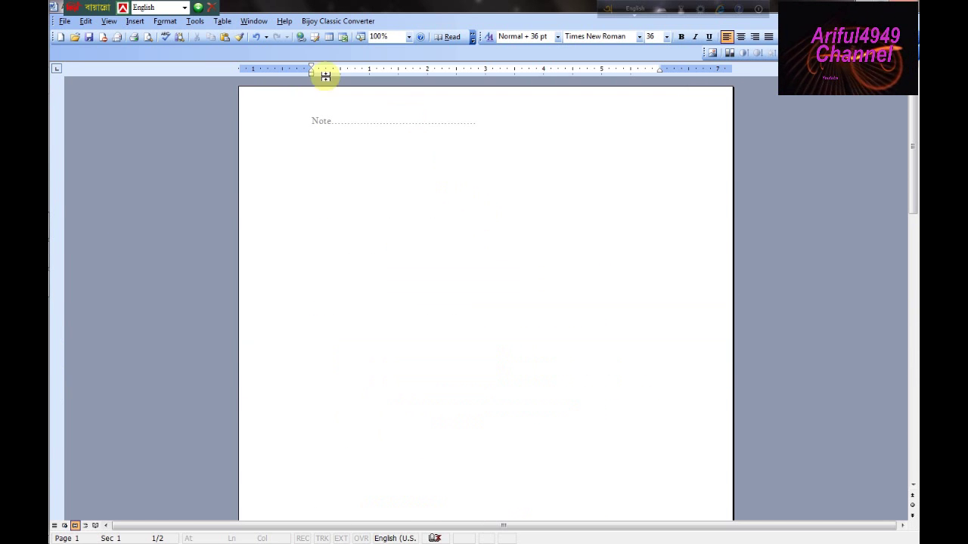
# Step: Scroll to verify the page break and place the cursor on blank page 1
pyautogui.scroll(-3, 340, 371)
pyautogui.scroll(-4, 383, 363)
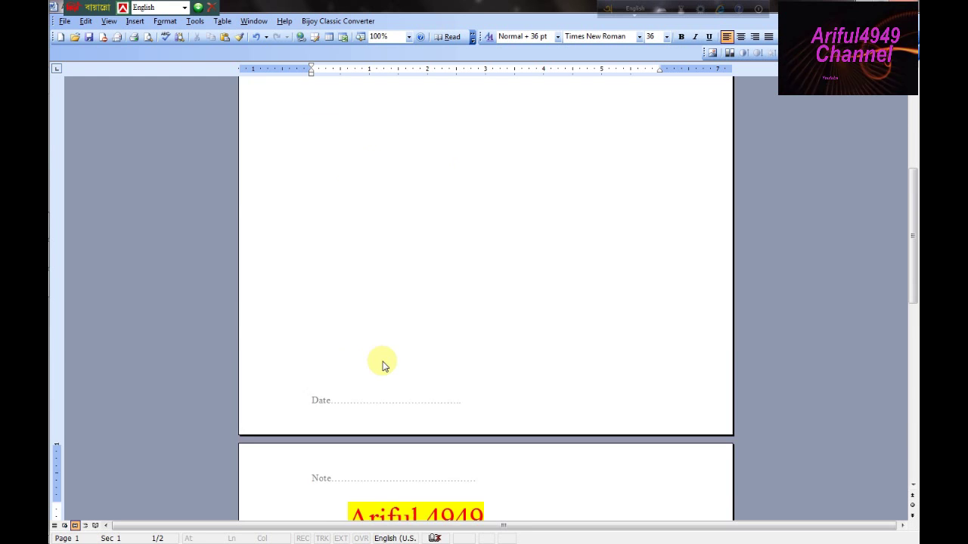
pyautogui.scroll(-3, 392, 368)
pyautogui.scroll(-3, 391, 367)
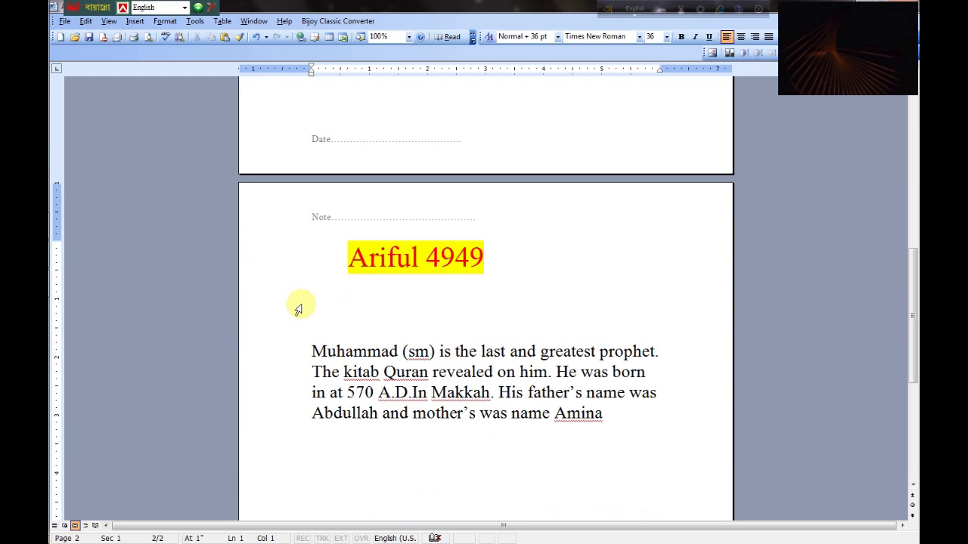
pyautogui.scroll(5, 323, 297)
pyautogui.scroll(3, 346, 247)
pyautogui.scroll(7, 340, 251)
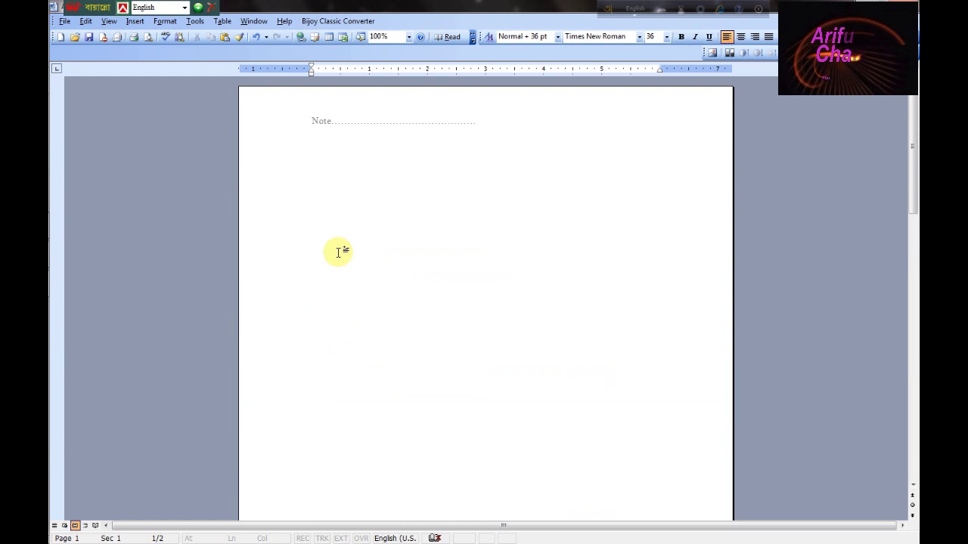
pyautogui.click(135, 21)
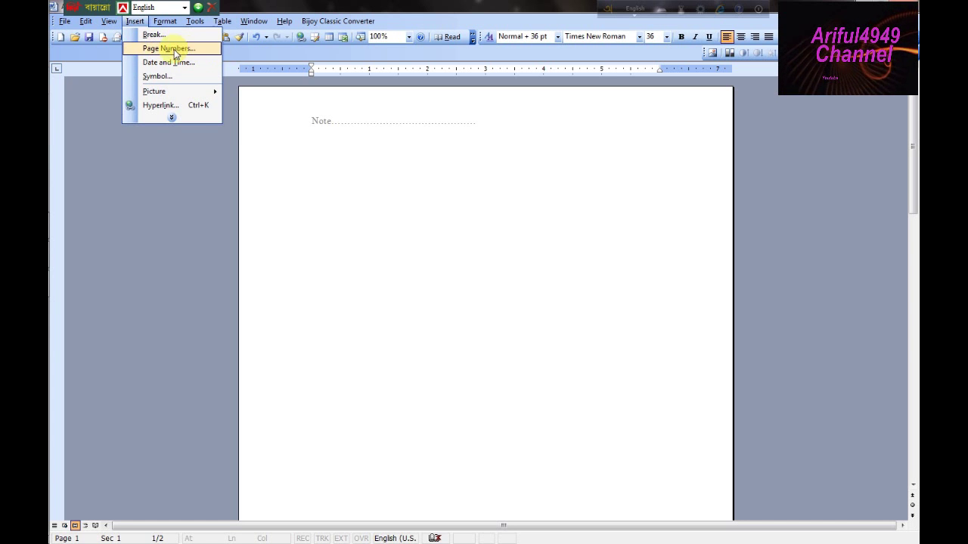
pyautogui.click(469, 203)
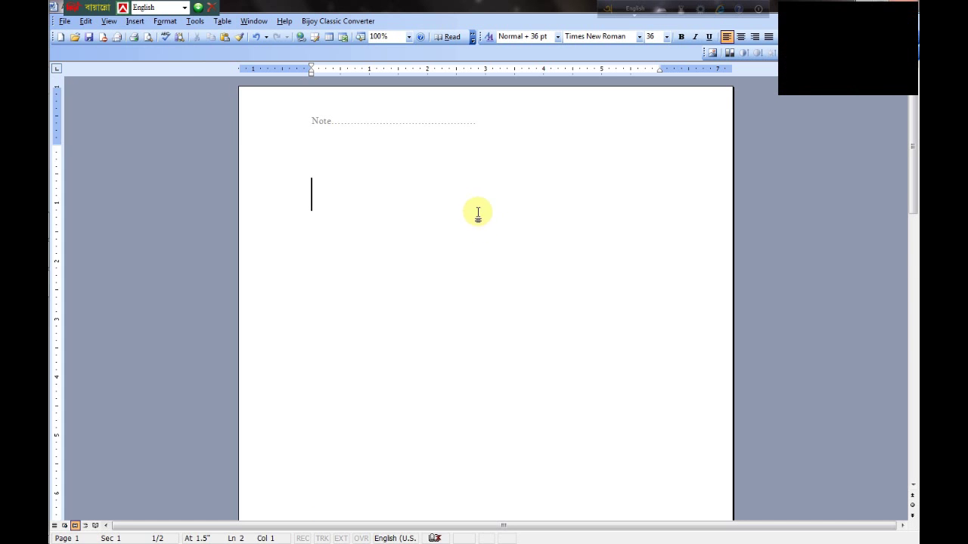
# Step: Review the blank page and the text on page 2, then return to the Insert menu
pyautogui.scroll(-5, 472, 226)
pyautogui.scroll(-4, 472, 237)
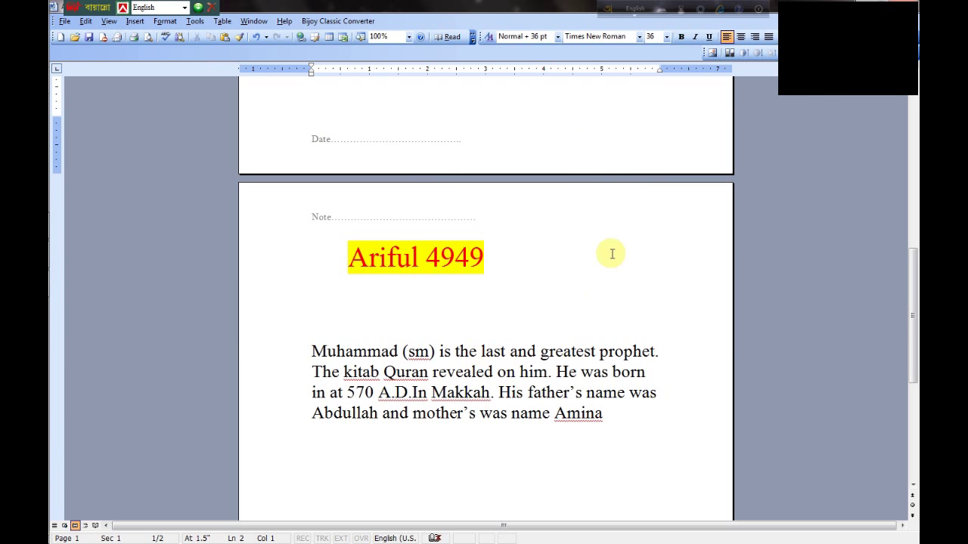
pyautogui.scroll(4, 503, 207)
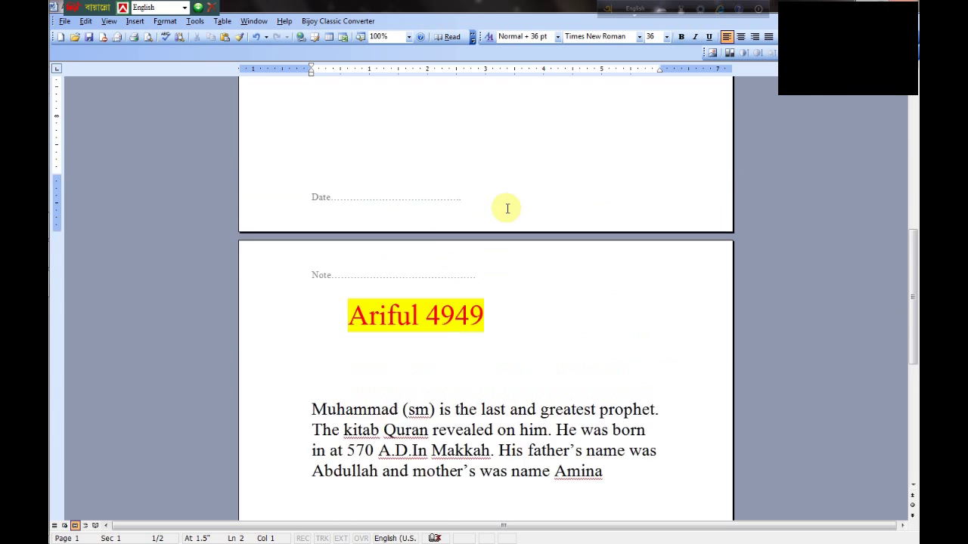
pyautogui.scroll(3, 479, 203)
pyautogui.scroll(4, 502, 234)
pyautogui.scroll(-10, 515, 231)
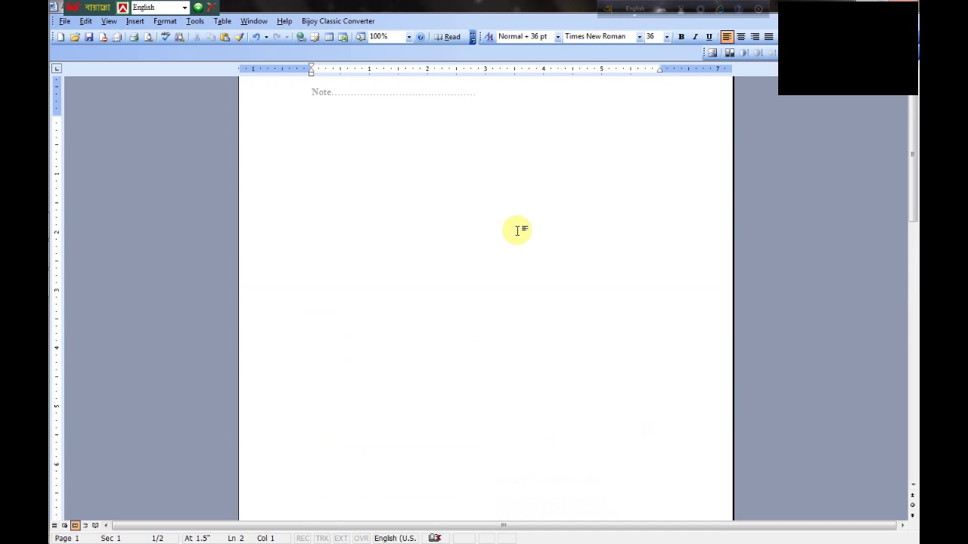
pyautogui.scroll(6, 510, 280)
pyautogui.scroll(-1, 508, 295)
pyautogui.scroll(2, 505, 279)
pyautogui.scroll(6, 503, 276)
pyautogui.scroll(3, 499, 274)
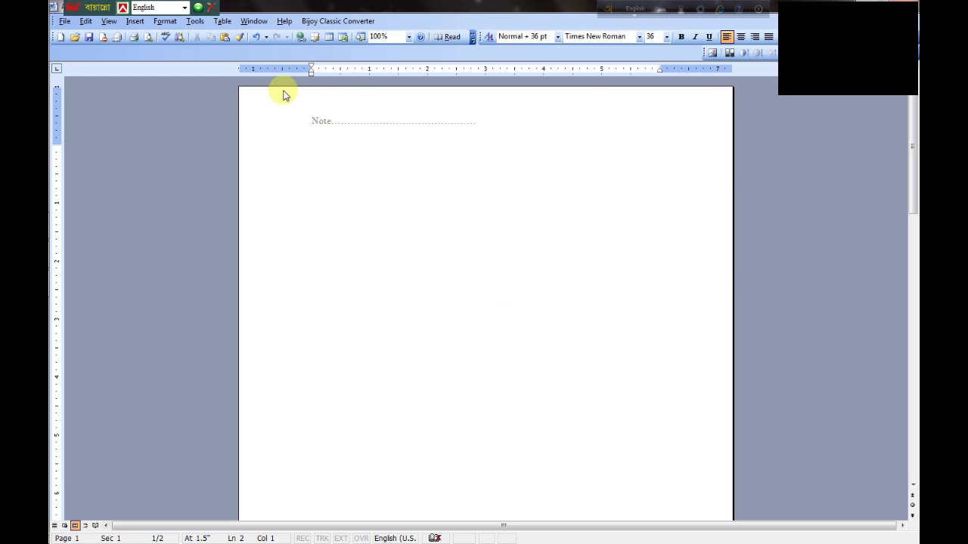
pyautogui.scroll(-4, 700, 211)
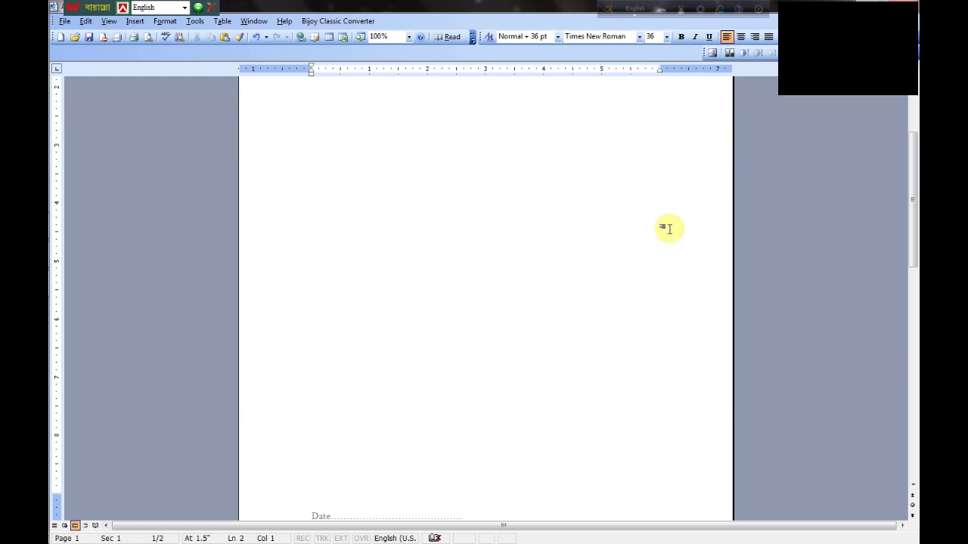
pyautogui.scroll(-4, 666, 242)
pyautogui.scroll(-4, 656, 255)
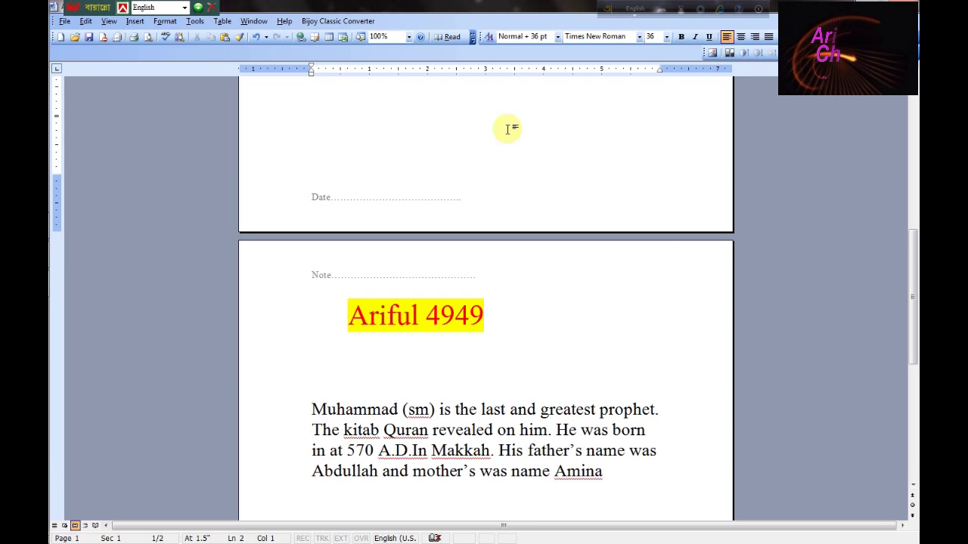
pyautogui.scroll(3, 438, 102)
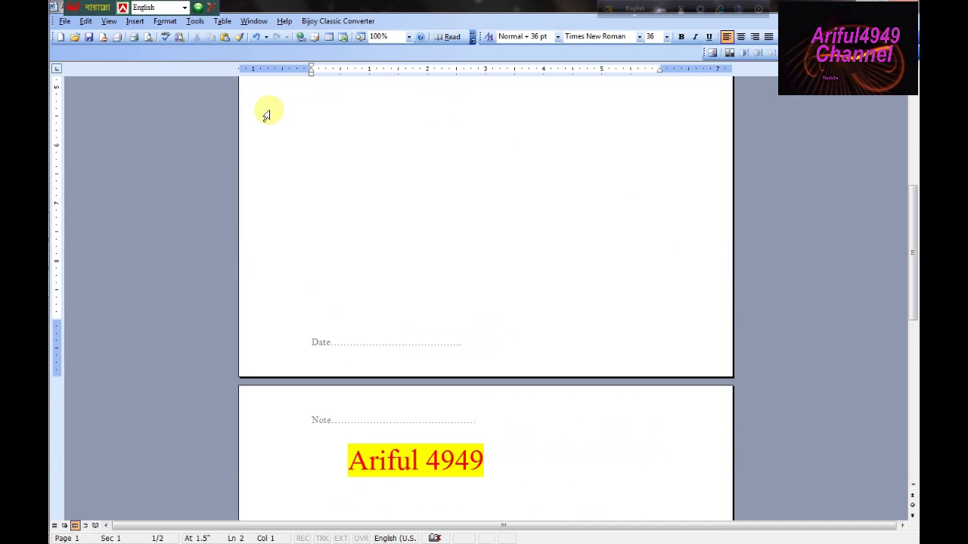
pyautogui.scroll(2, 264, 112)
pyautogui.scroll(4, 255, 99)
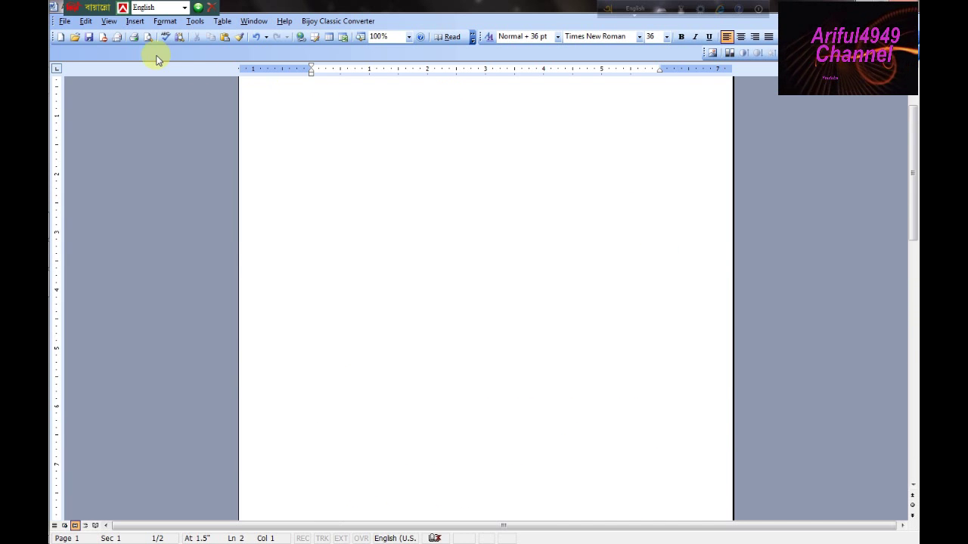
pyautogui.click(135, 22)
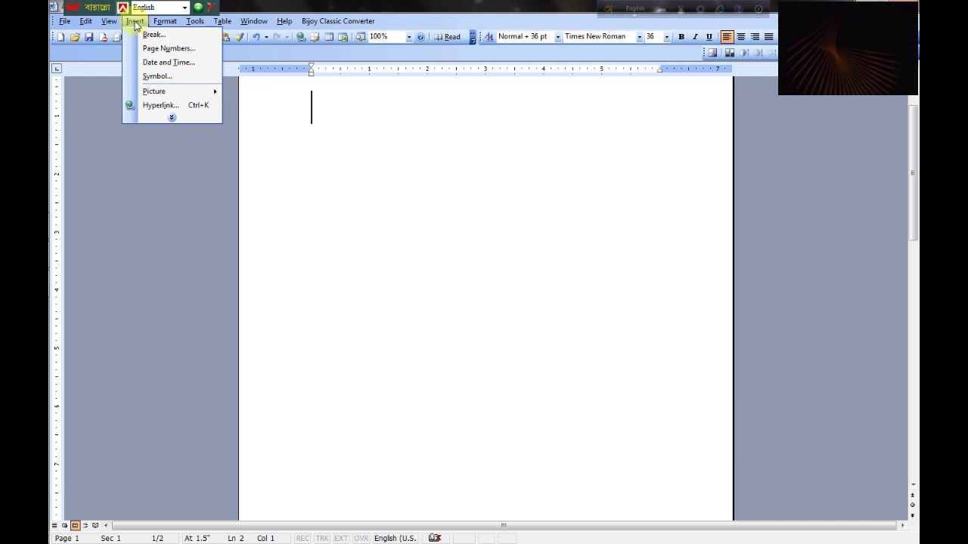
# Step: Add right-aligned page numbers in the header, shown on the first page too
pyautogui.click(164, 49)
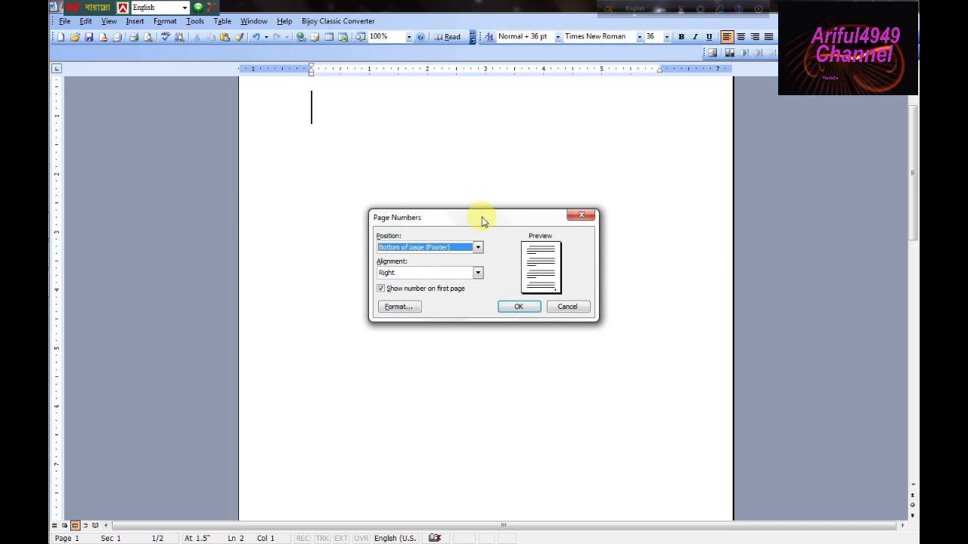
pyautogui.moveTo(484, 216); pyautogui.dragTo(457, 148)
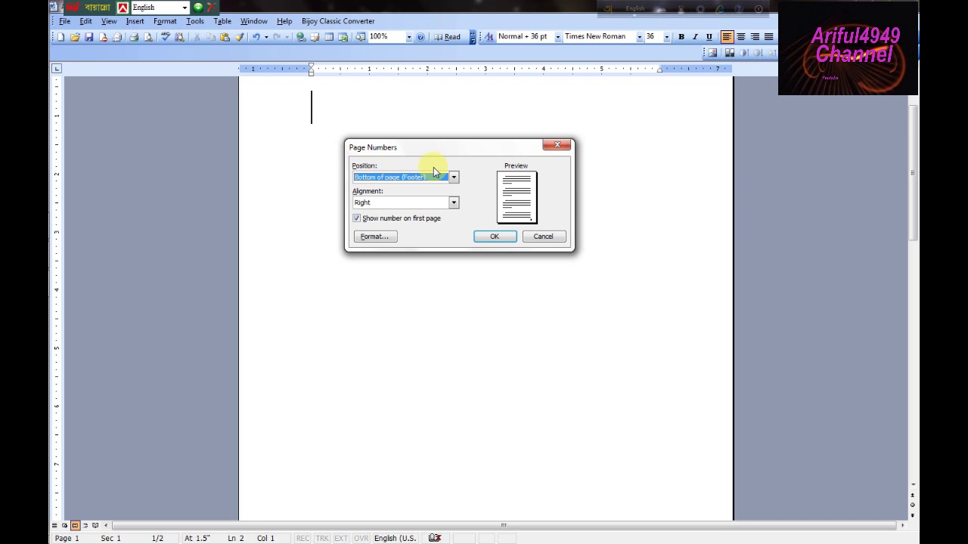
pyautogui.click(451, 177)
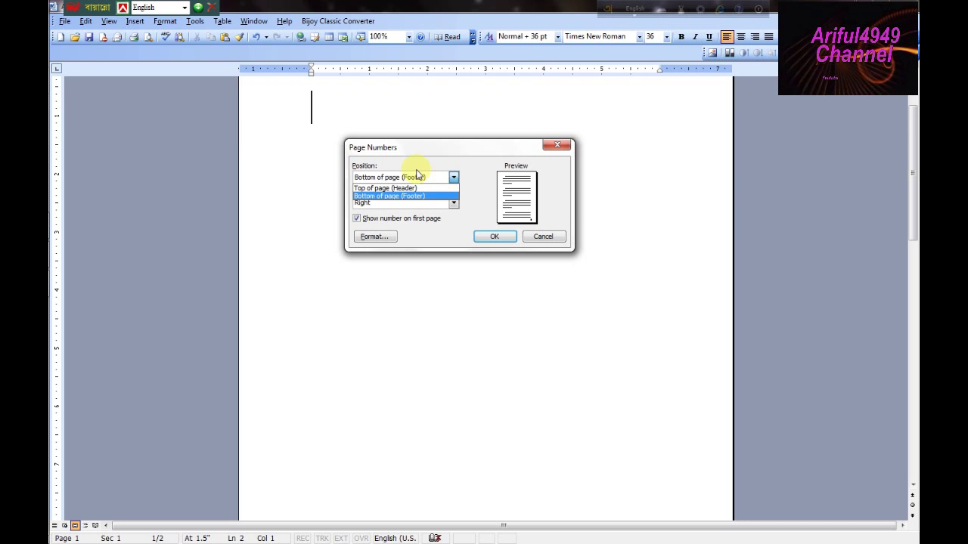
pyautogui.click(374, 188)
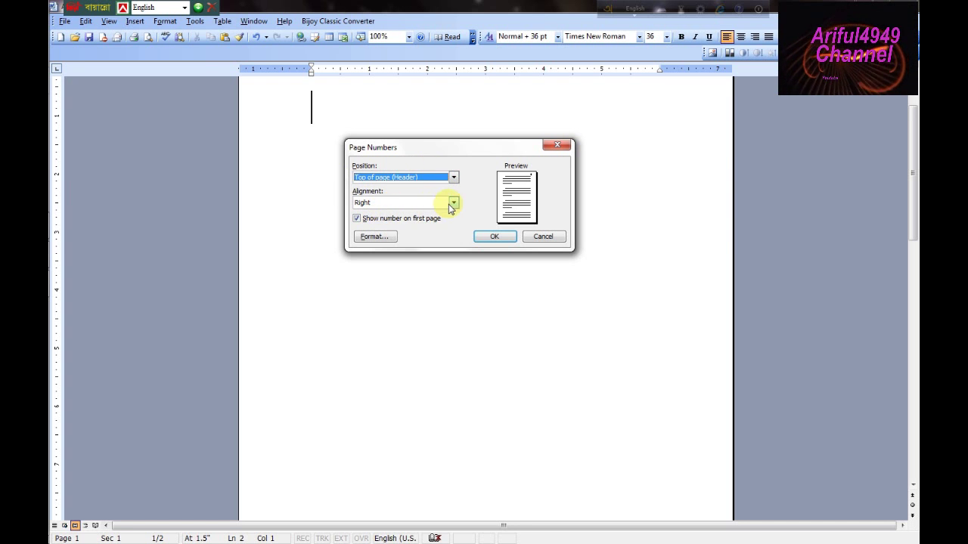
pyautogui.click(452, 203)
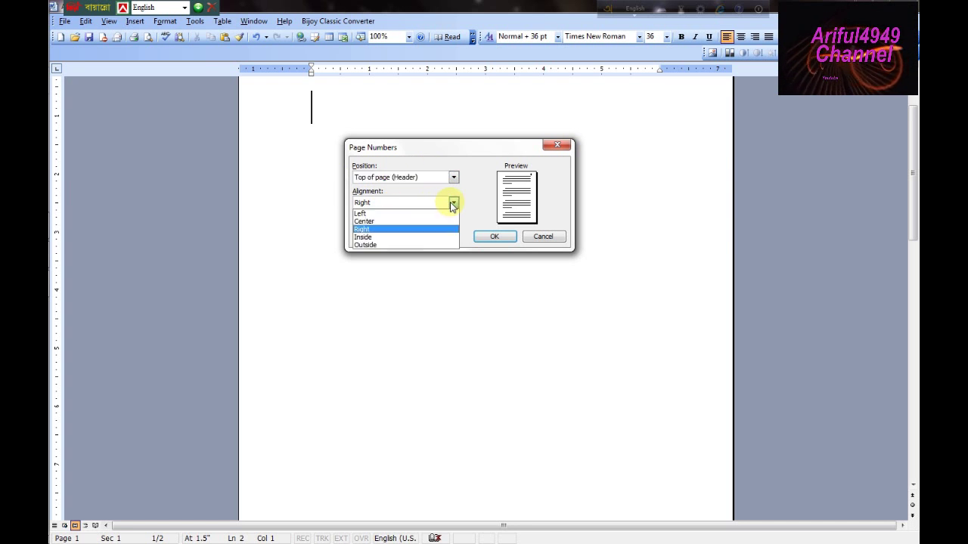
pyautogui.click(366, 228)
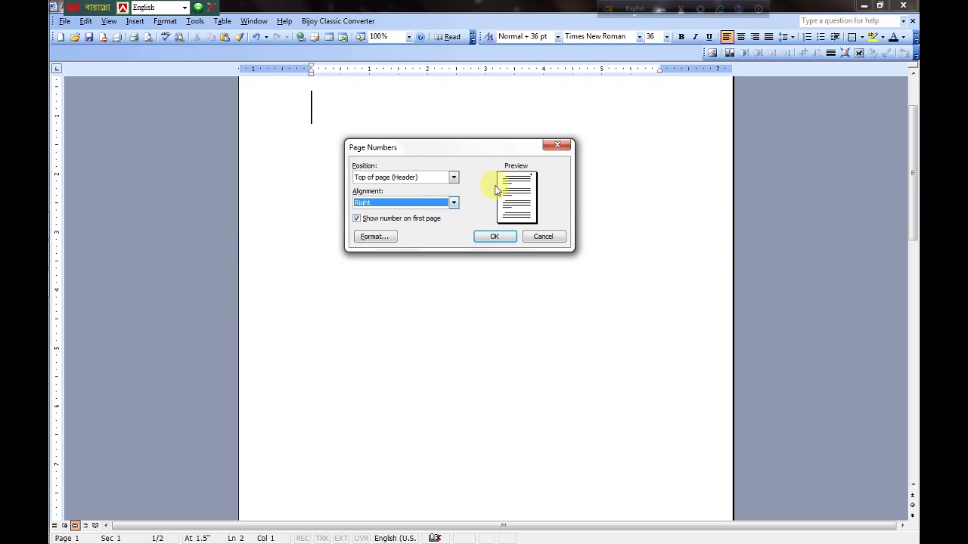
pyautogui.click(492, 237)
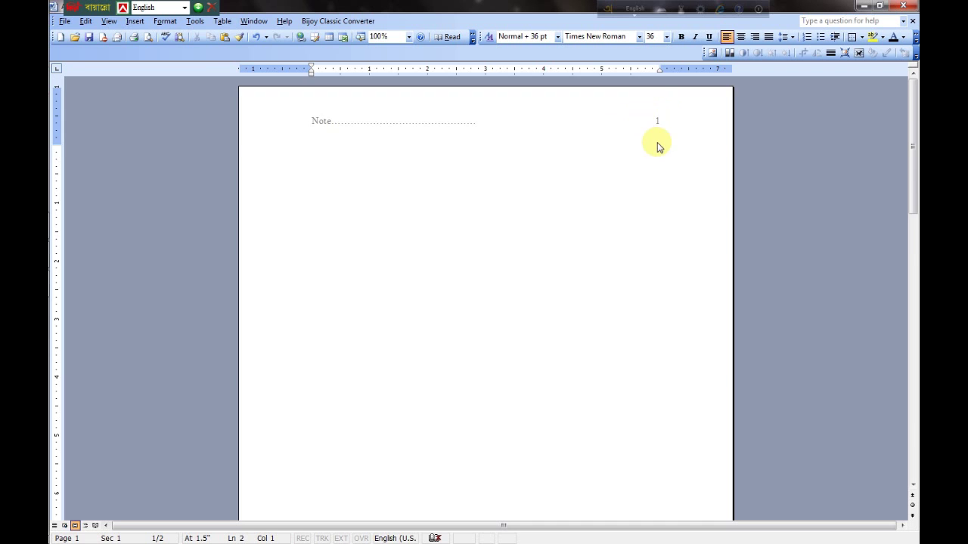
# Step: Insert a second page break to create a blank page 2, making three numbered pages
pyautogui.scroll(-4, 642, 156)
pyautogui.scroll(-4, 620, 184)
pyautogui.scroll(-4, 620, 184)
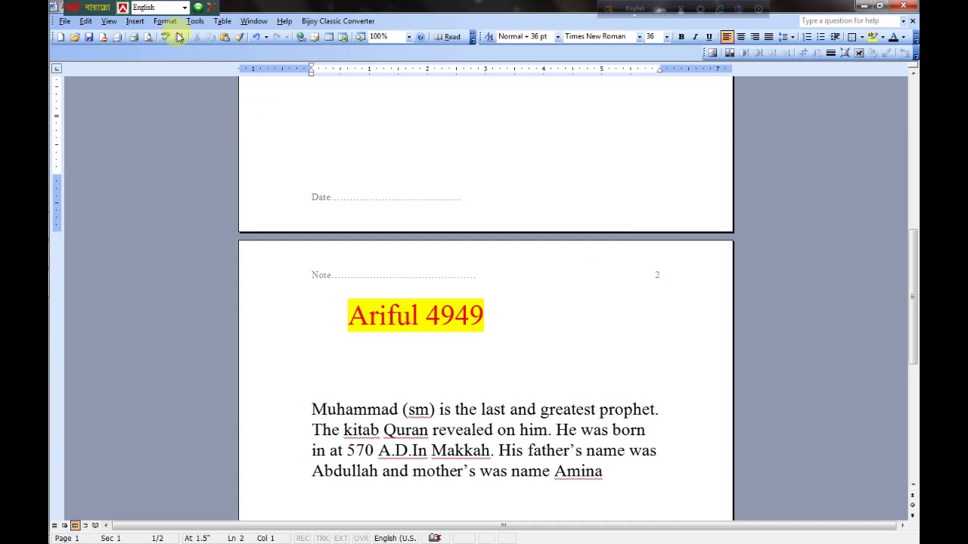
pyautogui.click(132, 22)
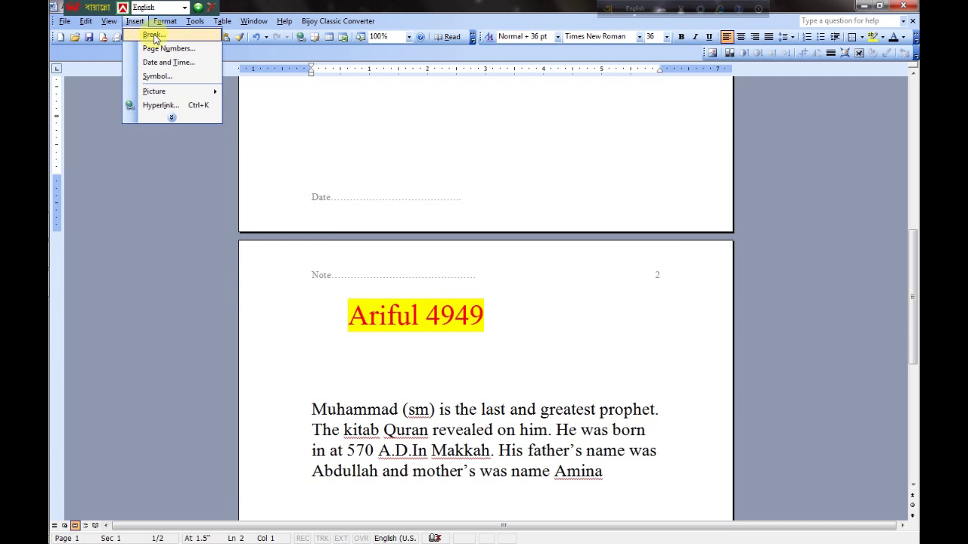
pyautogui.click(153, 33)
pyautogui.click(487, 270)
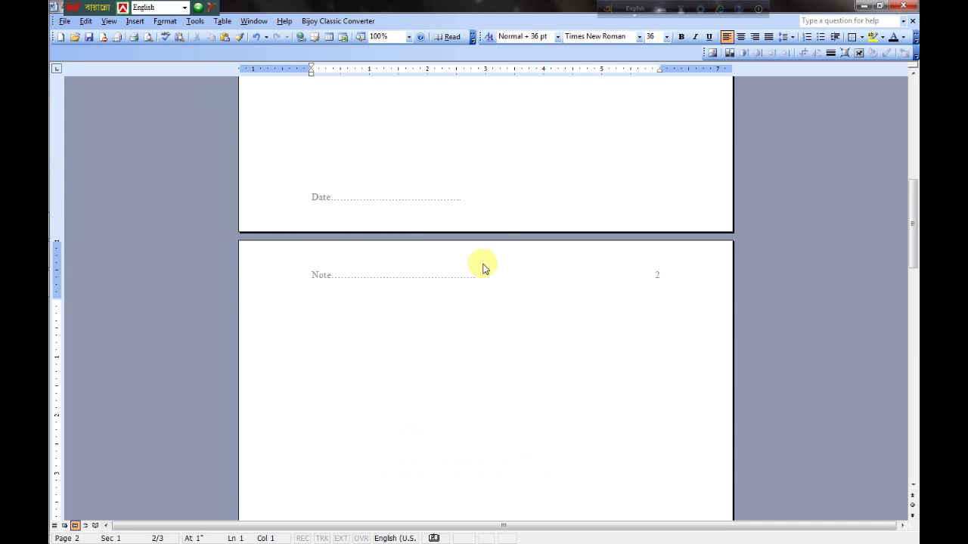
pyautogui.scroll(-5, 484, 257)
pyautogui.scroll(-5, 488, 254)
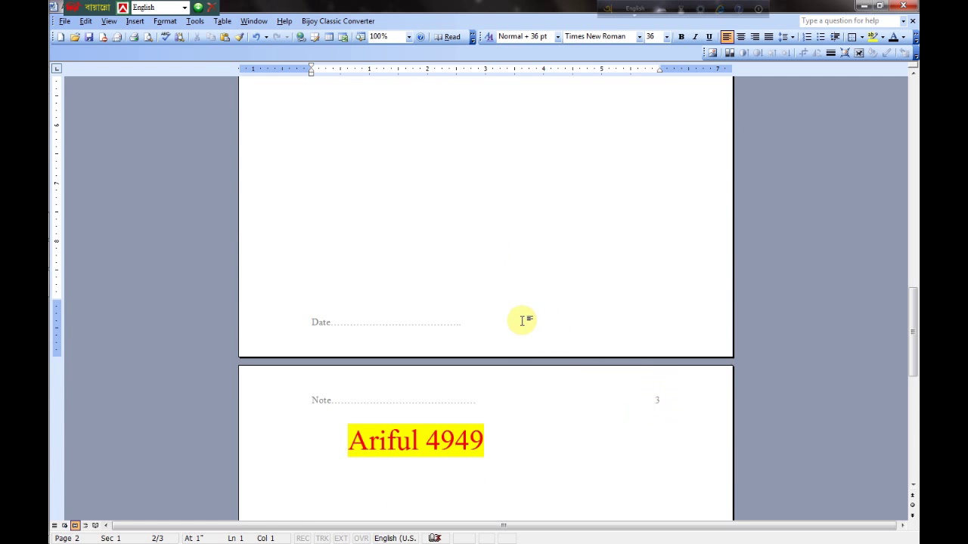
pyautogui.scroll(3, 499, 283)
pyautogui.scroll(5, 583, 274)
pyautogui.scroll(6, 584, 274)
pyautogui.scroll(2, 584, 274)
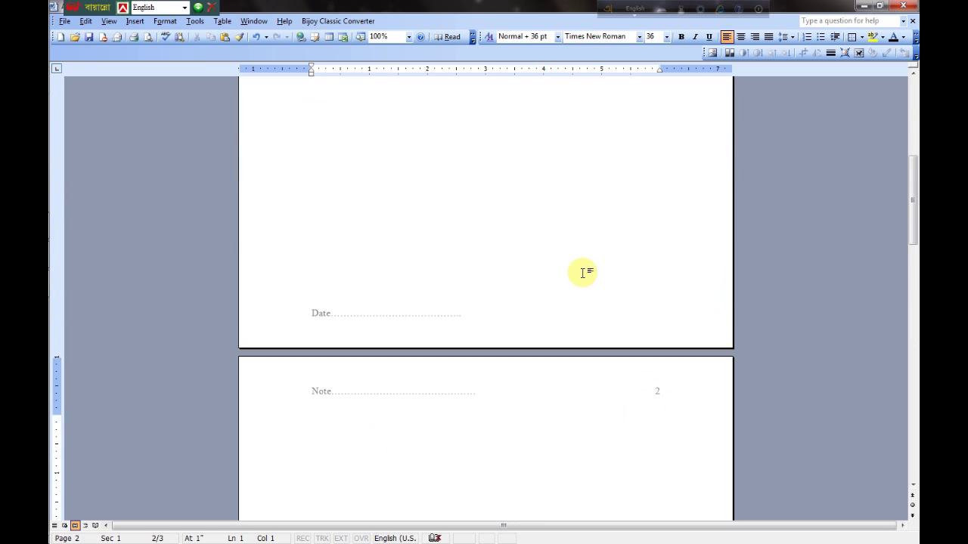
pyautogui.scroll(6, 583, 273)
pyautogui.scroll(8, 582, 273)
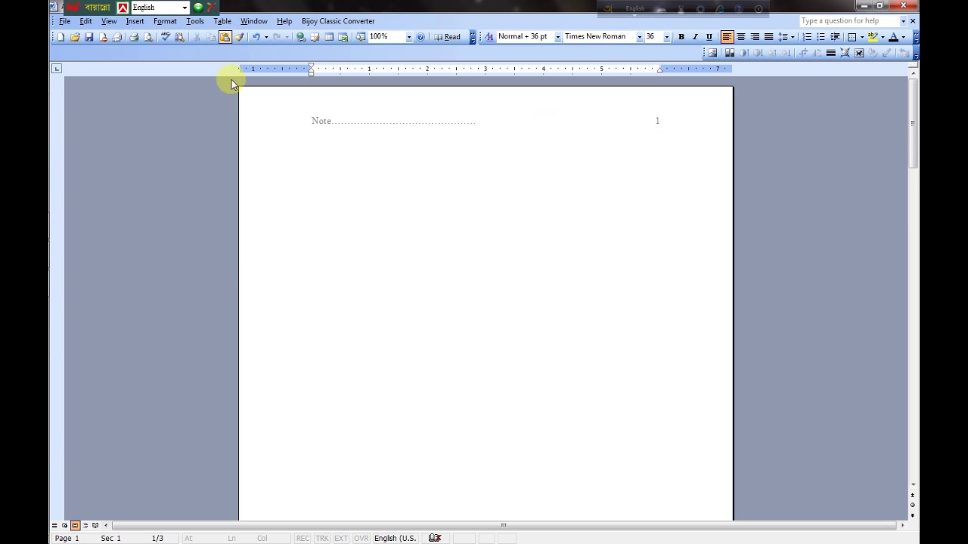
pyautogui.click(135, 21)
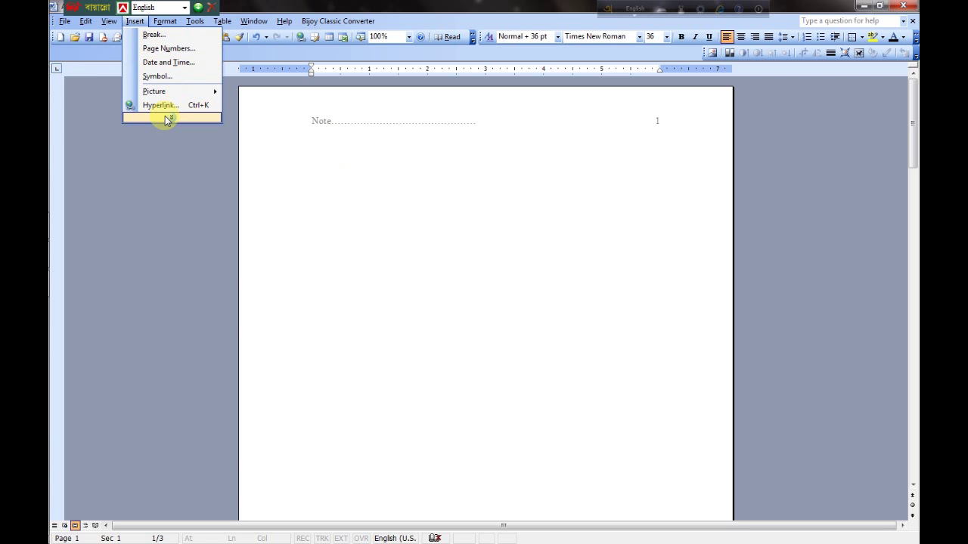
pyautogui.click(169, 121)
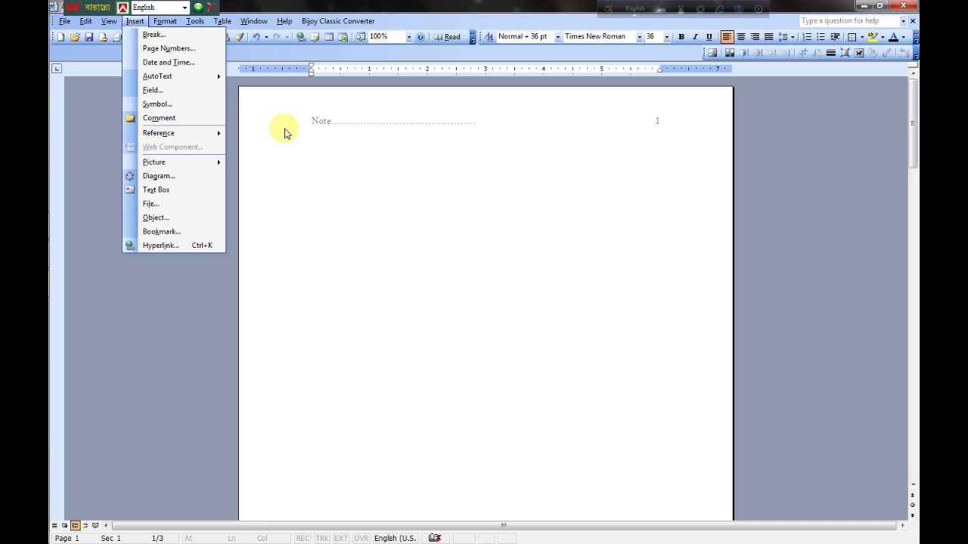
# Step: Enter and leave header editing, selecting the Note line and the top body lines
pyautogui.click(299, 141)
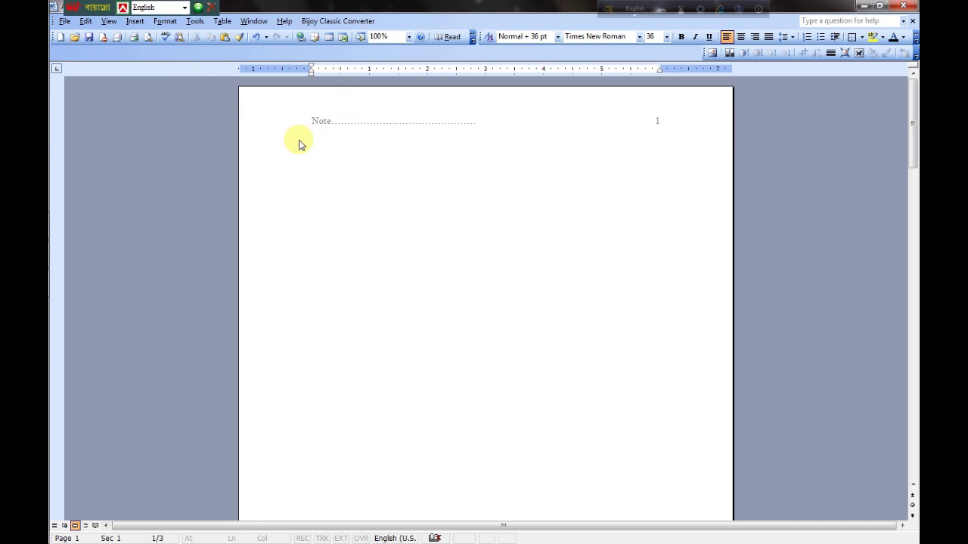
pyautogui.doubleClick(622, 121)
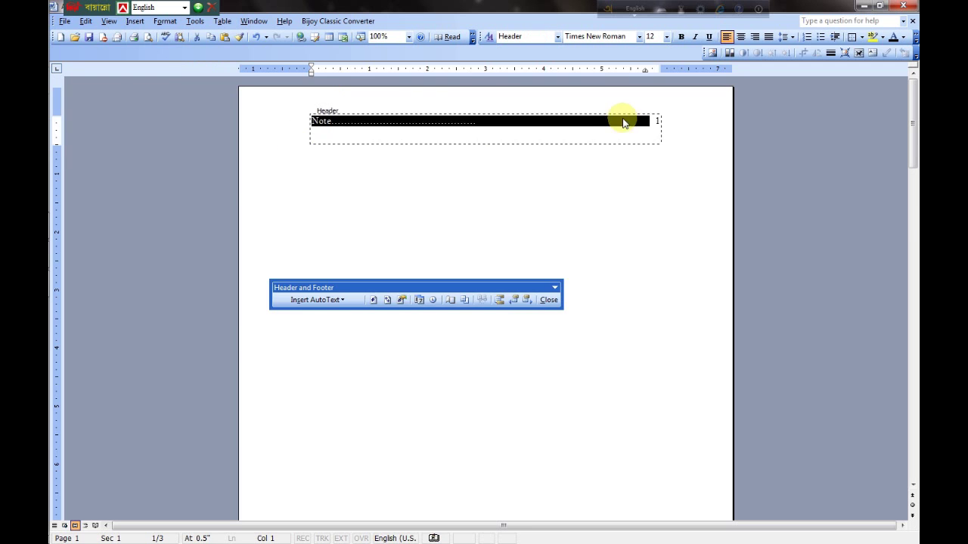
pyautogui.doubleClick(352, 160)
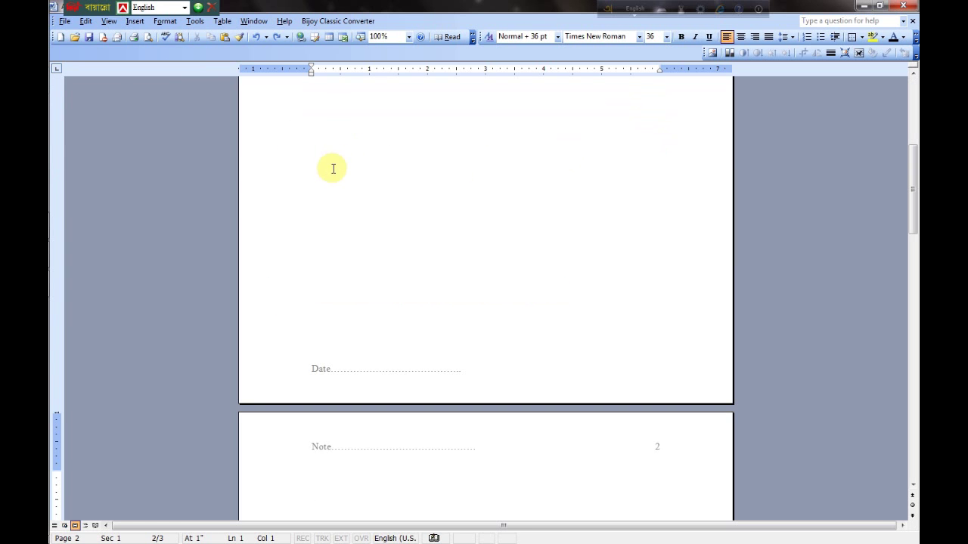
pyautogui.tripleClick(378, 189)
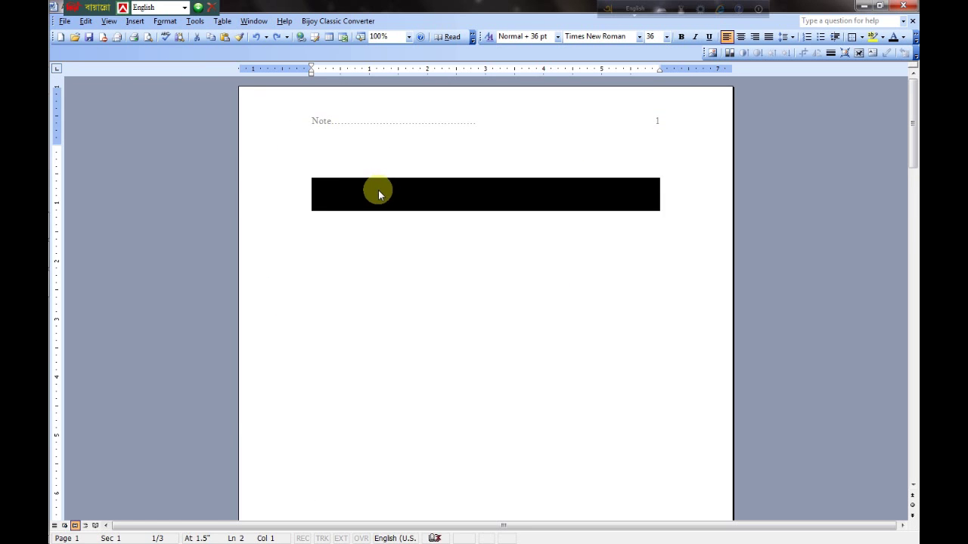
pyautogui.moveTo(378, 189); pyautogui.dragTo(321, 164)
pyautogui.doubleClick(373, 134)
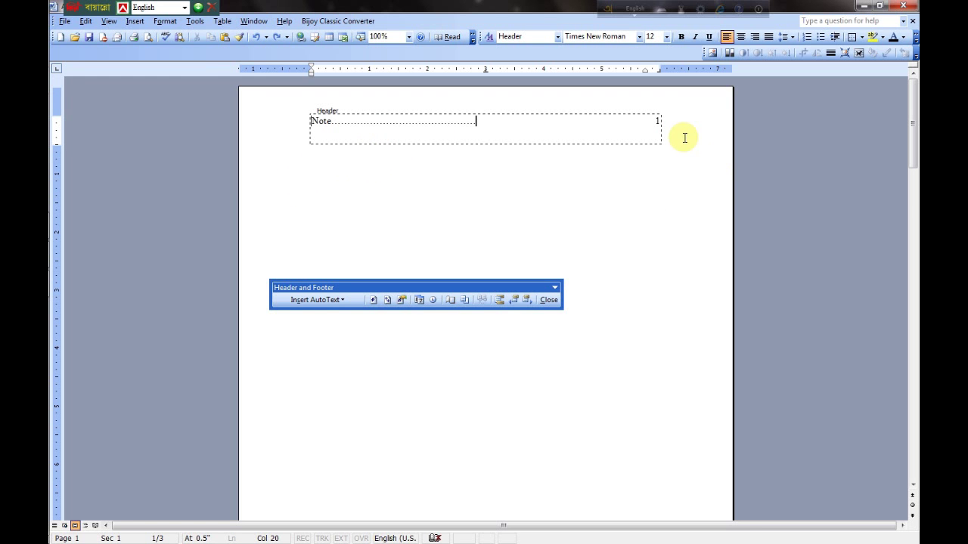
pyautogui.hotkey('shift', 'Home')
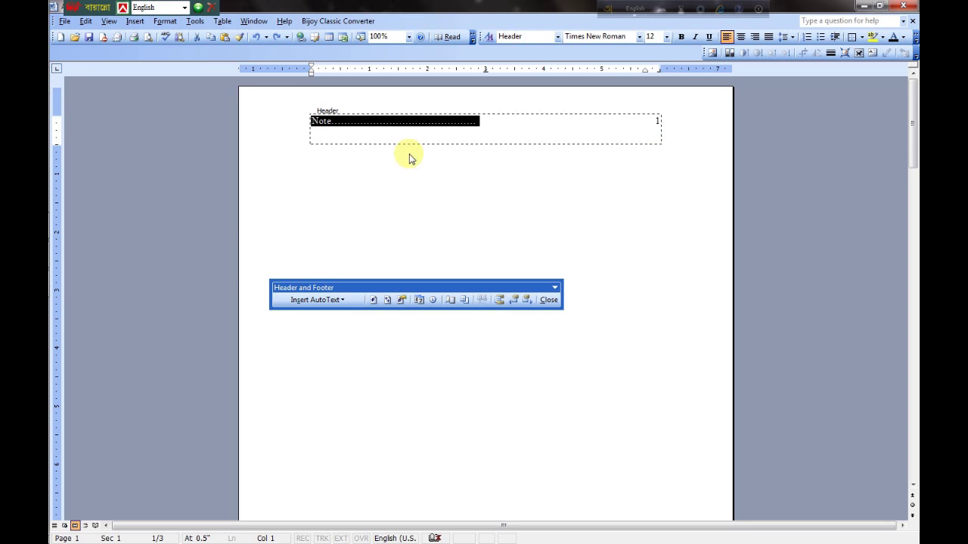
pyautogui.doubleClick(326, 159)
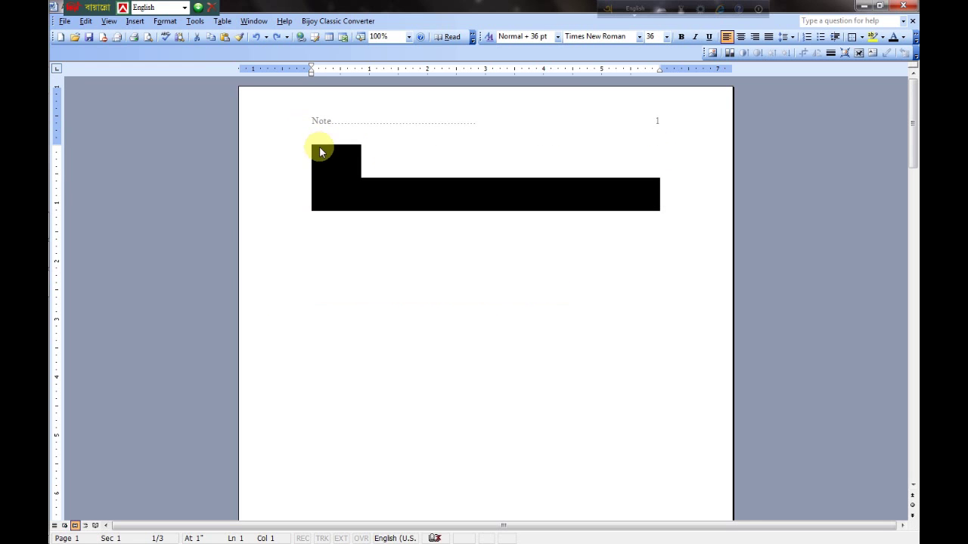
# Step: Set the first body line of page 1 to 12 pt
pyautogui.click(319, 146)
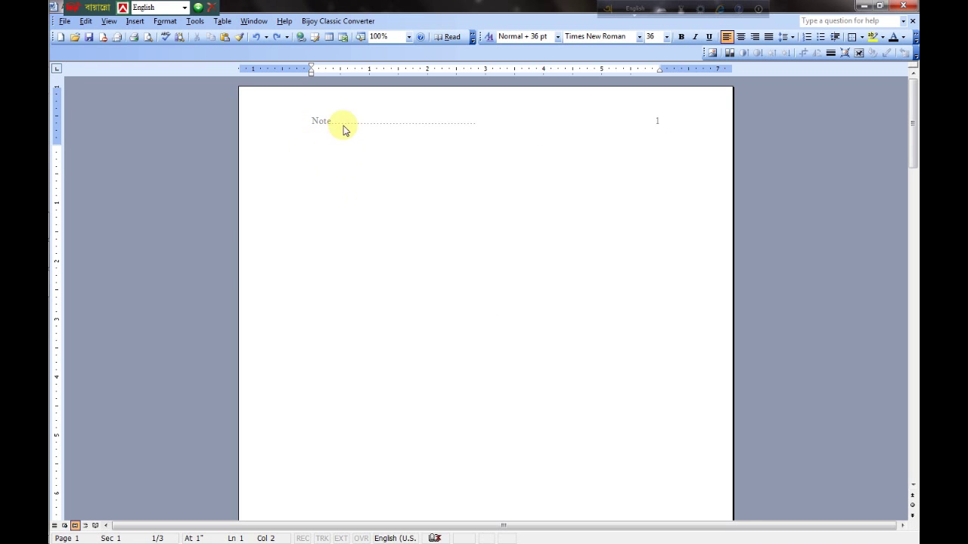
pyautogui.click(666, 36)
pyautogui.click(650, 68)
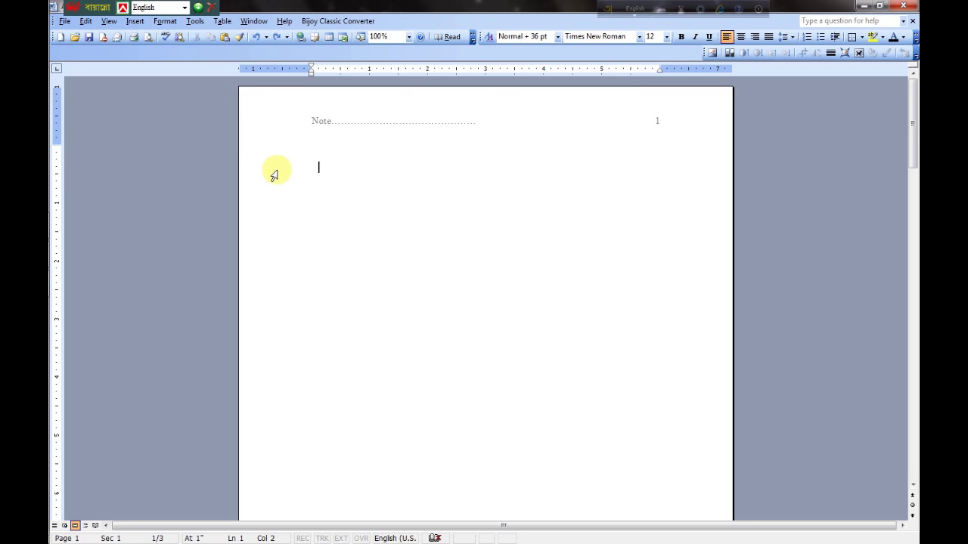
# Step: Insert an auto-updating date and time, 12/16/2017 9:53:13 AM, as the default format
pyautogui.click(131, 24)
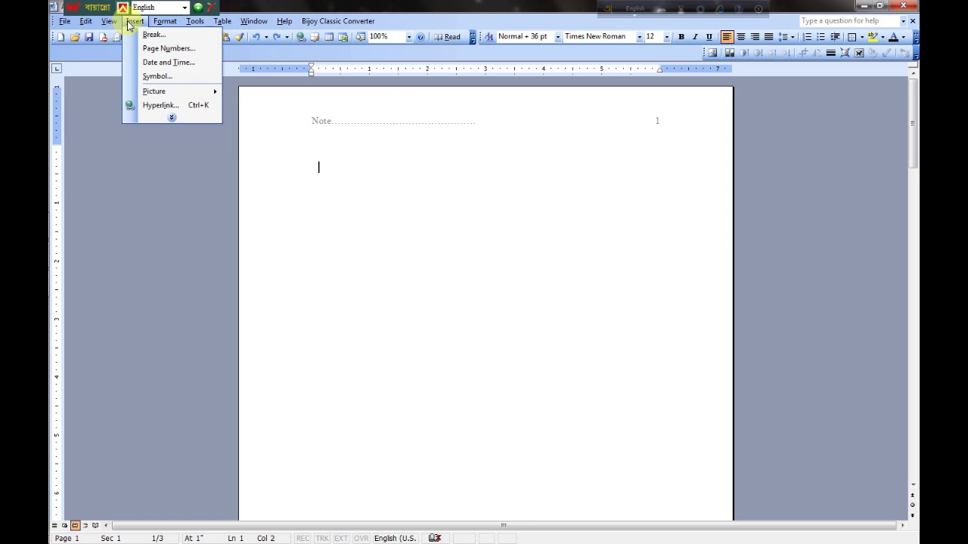
pyautogui.click(182, 63)
pyautogui.moveTo(465, 184)
pyautogui.mouseDown()
pyautogui.moveTo(500, 178)
pyautogui.moveTo(489, 151)
pyautogui.mouseUp()
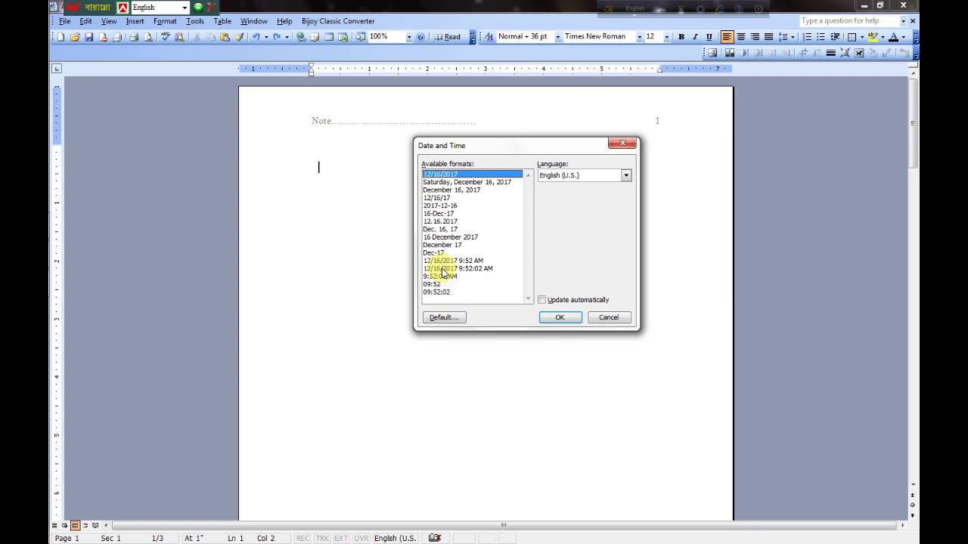
pyautogui.click(542, 300)
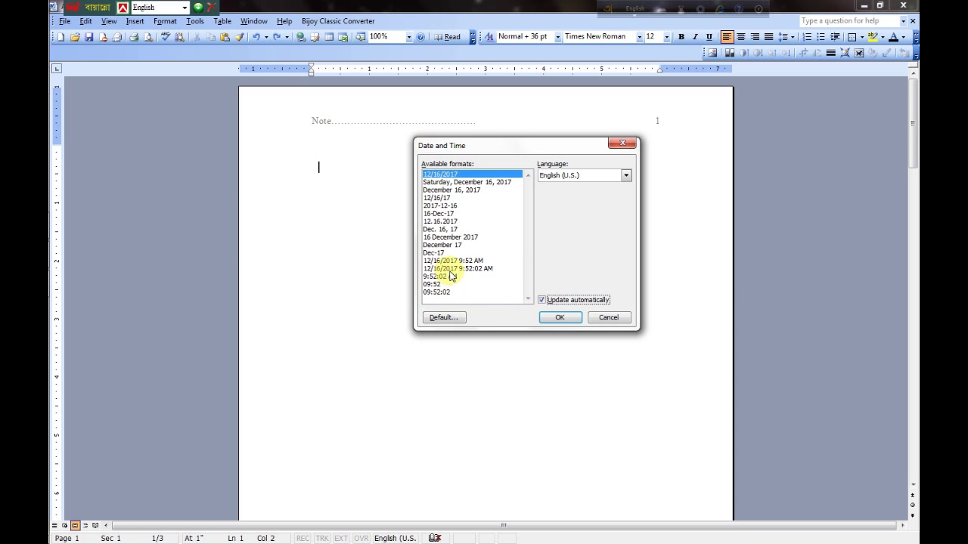
pyautogui.click(442, 317)
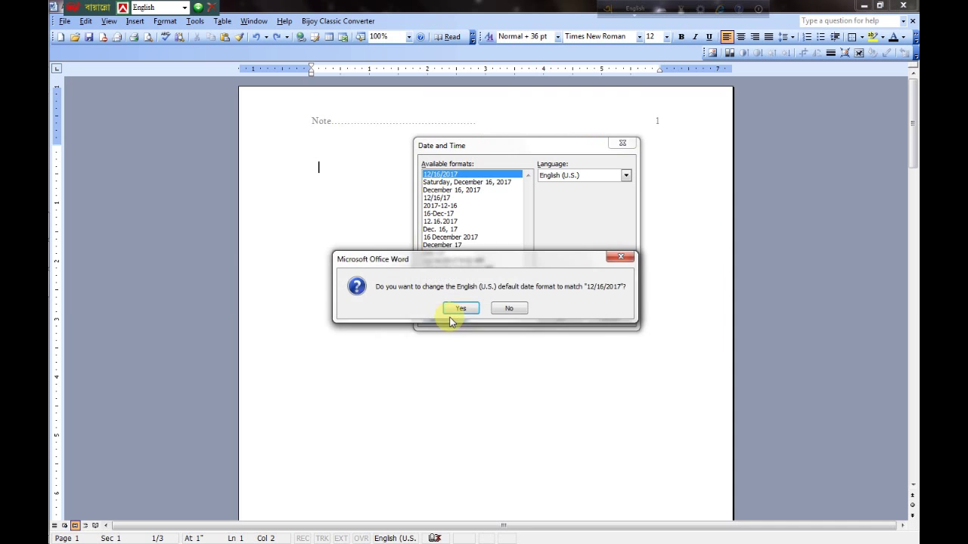
pyautogui.click(458, 310)
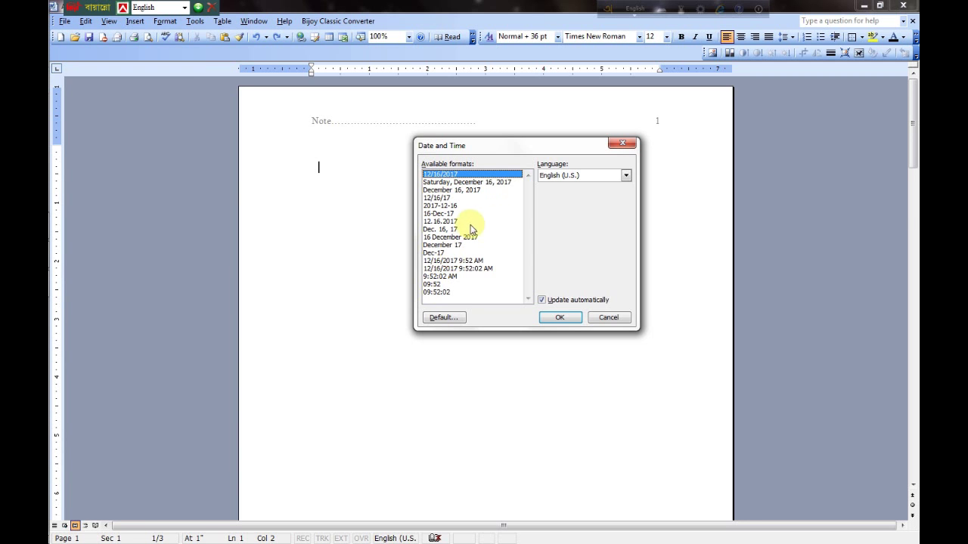
pyautogui.click(462, 269)
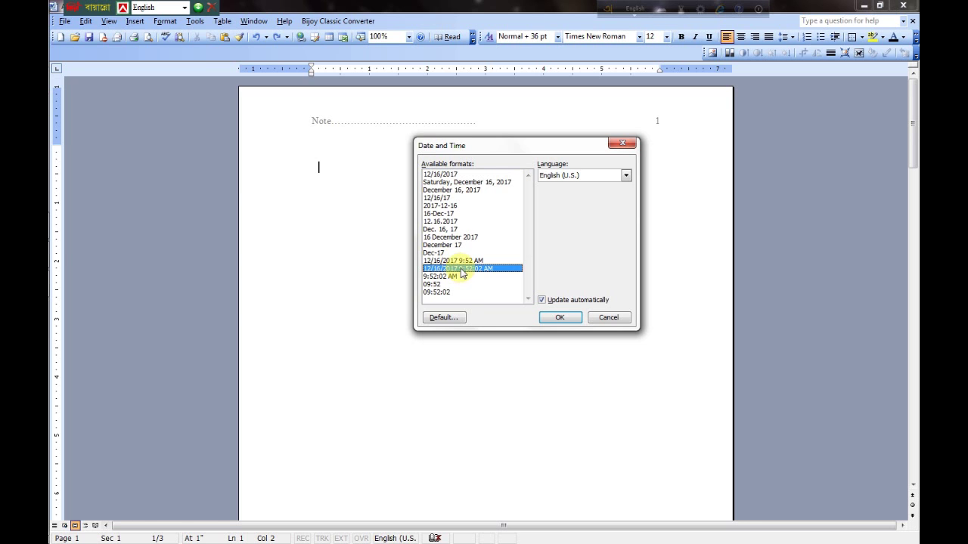
pyautogui.click(561, 317)
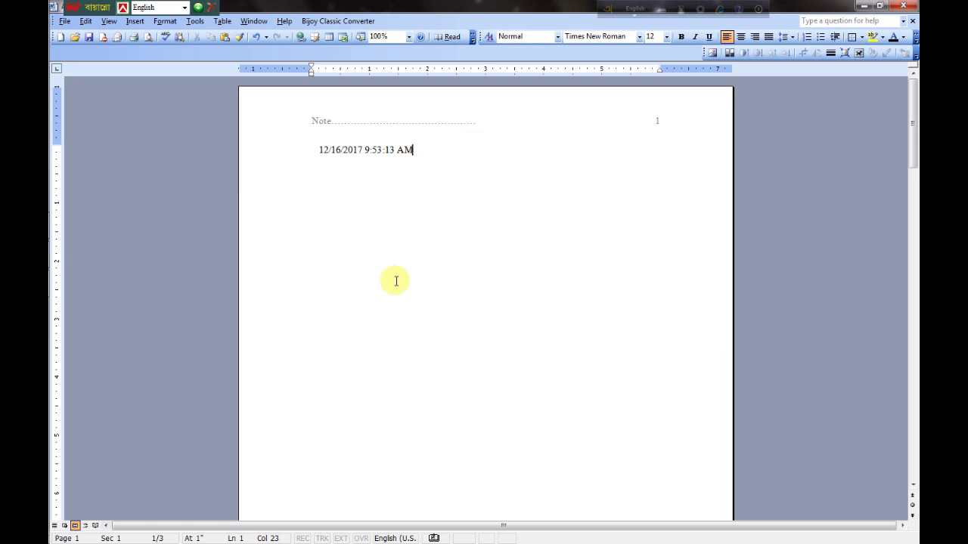
pyautogui.tripleClick(420, 151)
pyautogui.click(462, 177)
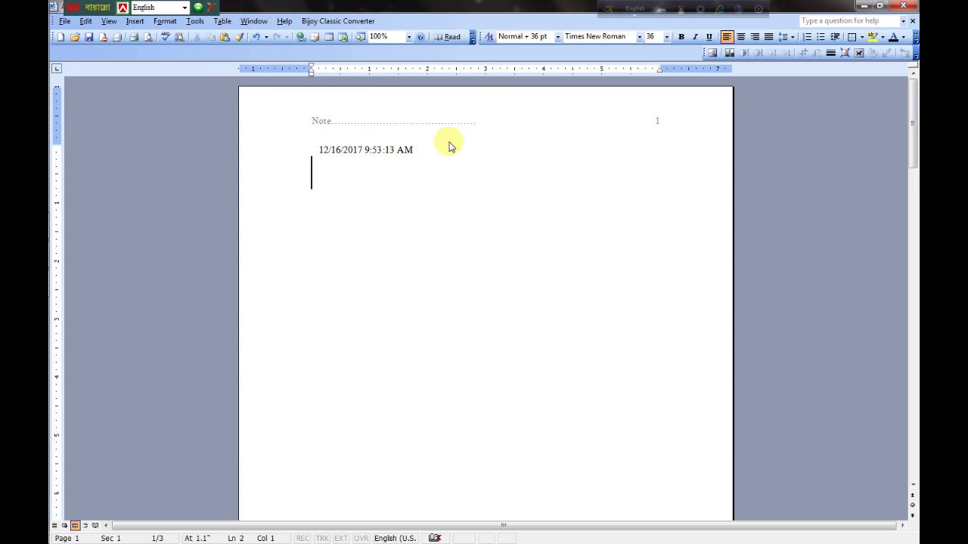
pyautogui.scroll(-4, 355, 248)
pyautogui.scroll(-5, 370, 242)
pyautogui.scroll(-1, 326, 247)
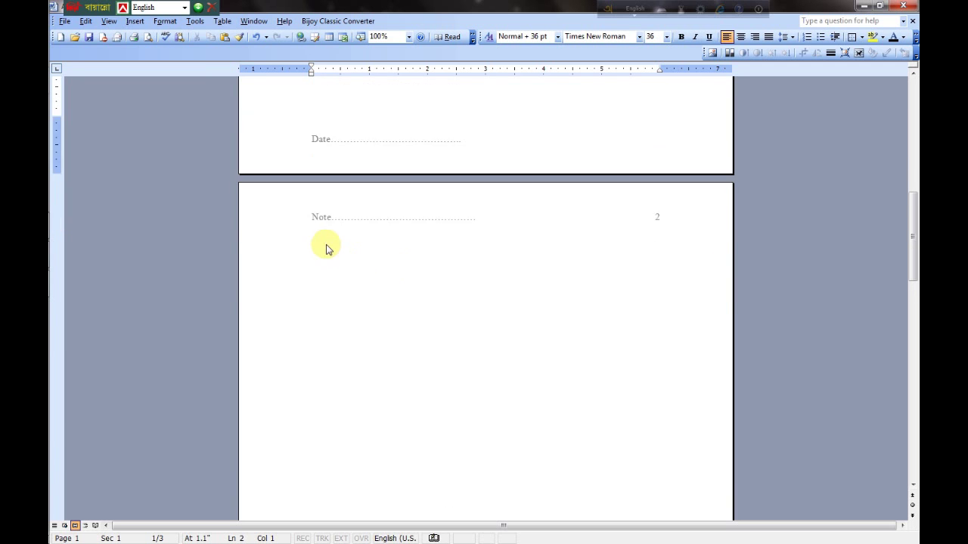
pyautogui.scroll(3, 340, 235)
pyautogui.click(329, 361)
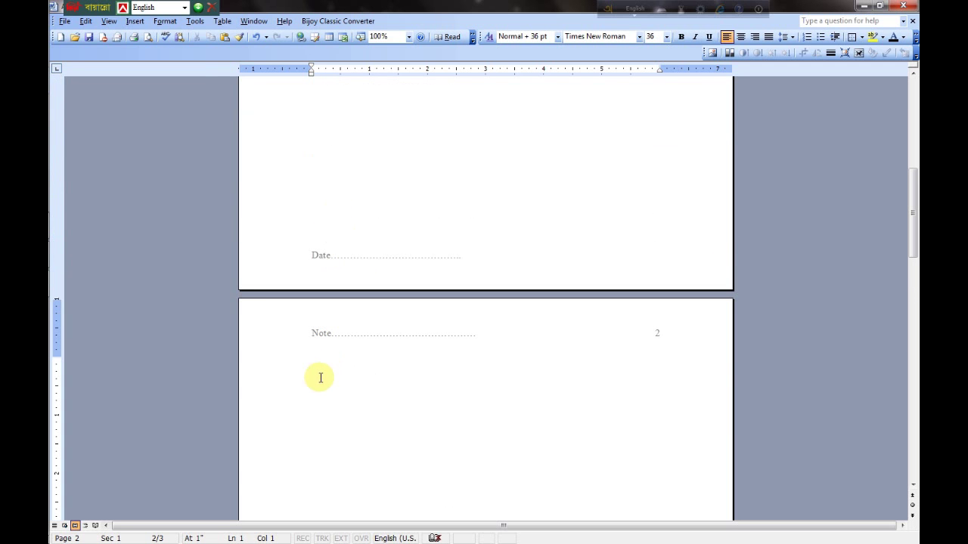
pyautogui.scroll(3, 310, 244)
pyautogui.scroll(3, 309, 242)
pyautogui.scroll(4, 326, 231)
pyautogui.scroll(4, 346, 177)
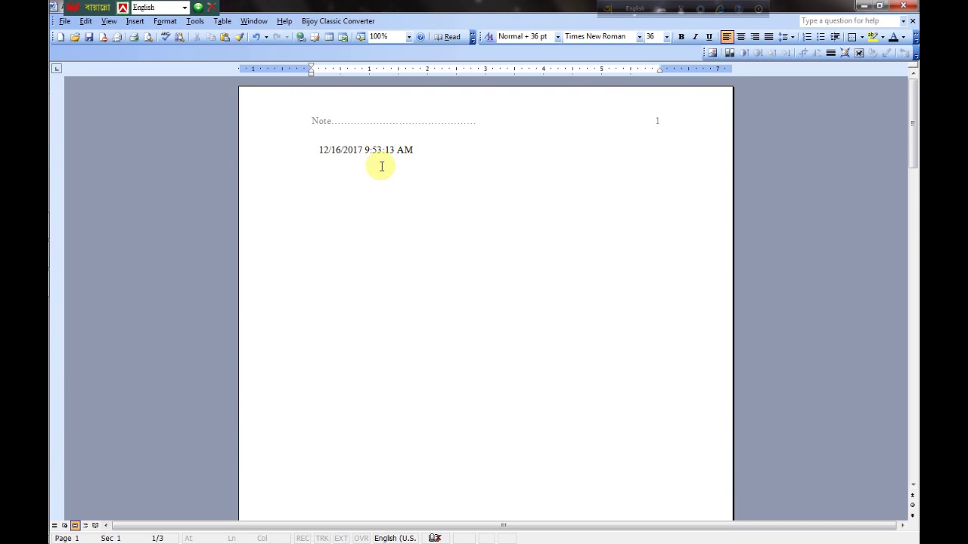
pyautogui.click(460, 169)
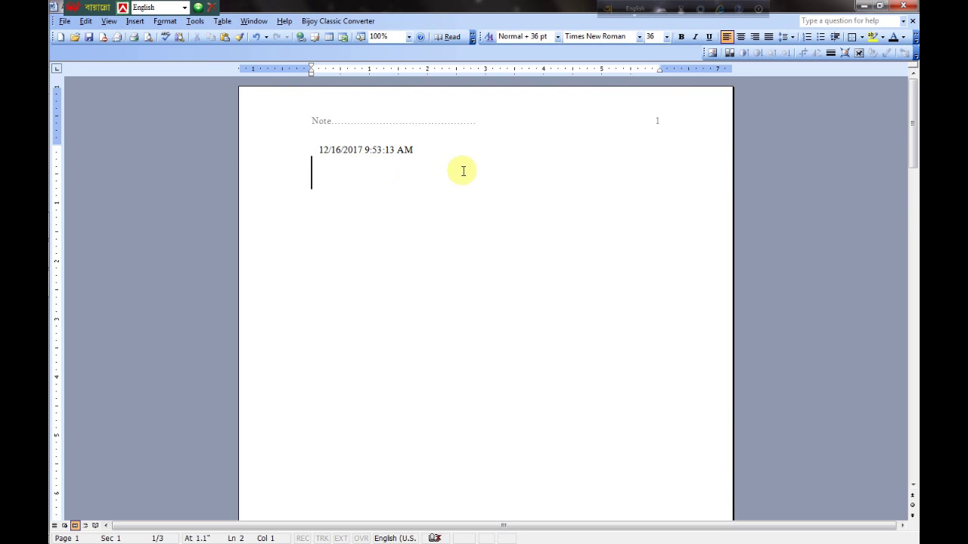
# Step: Open the Symbol dialog and move it aside to reveal the date
pyautogui.click(135, 21)
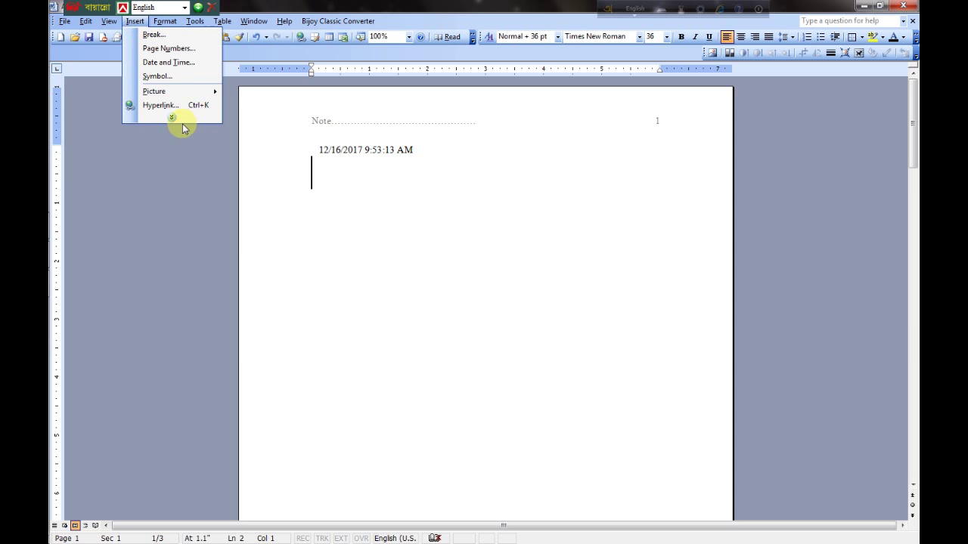
pyautogui.click(172, 119)
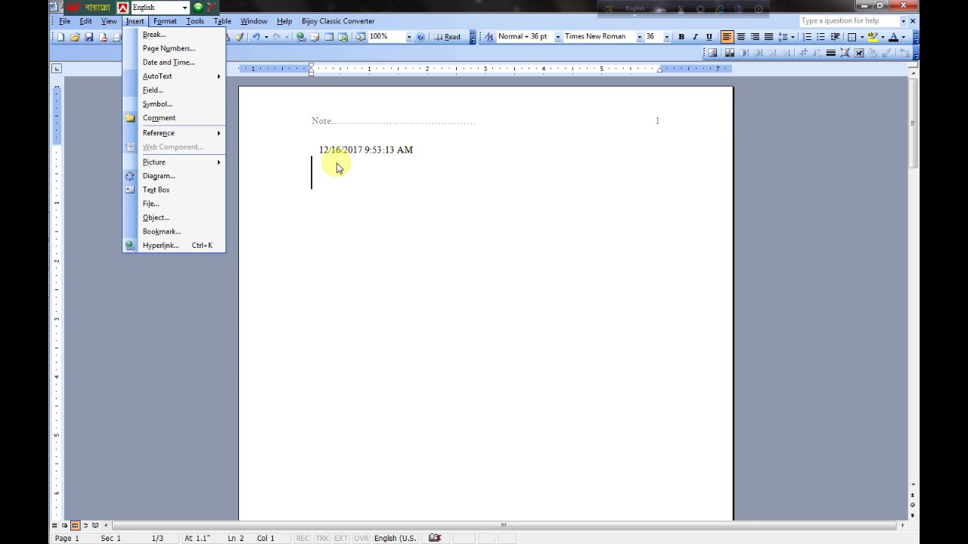
pyautogui.click(151, 107)
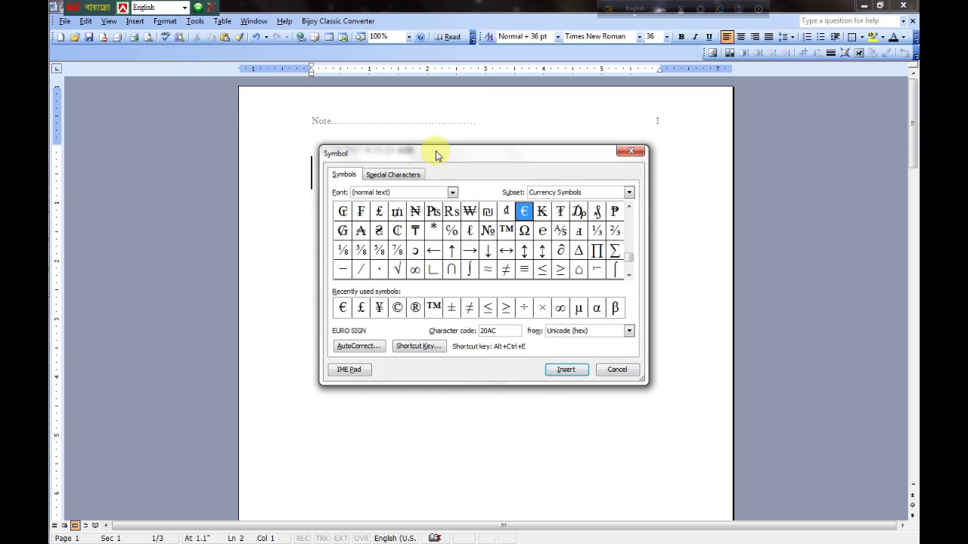
pyautogui.moveTo(436, 154); pyautogui.dragTo(577, 136)
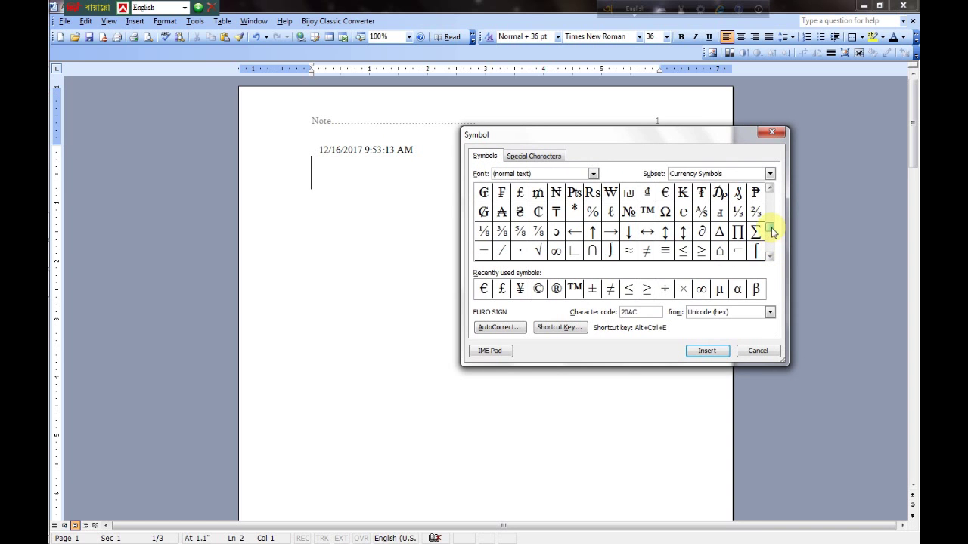
# Step: Browse the symbol subsets, from Latin Extended-A to Alphabetic Presentation Forms
pyautogui.moveTo(773, 242); pyautogui.dragTo(773, 204)
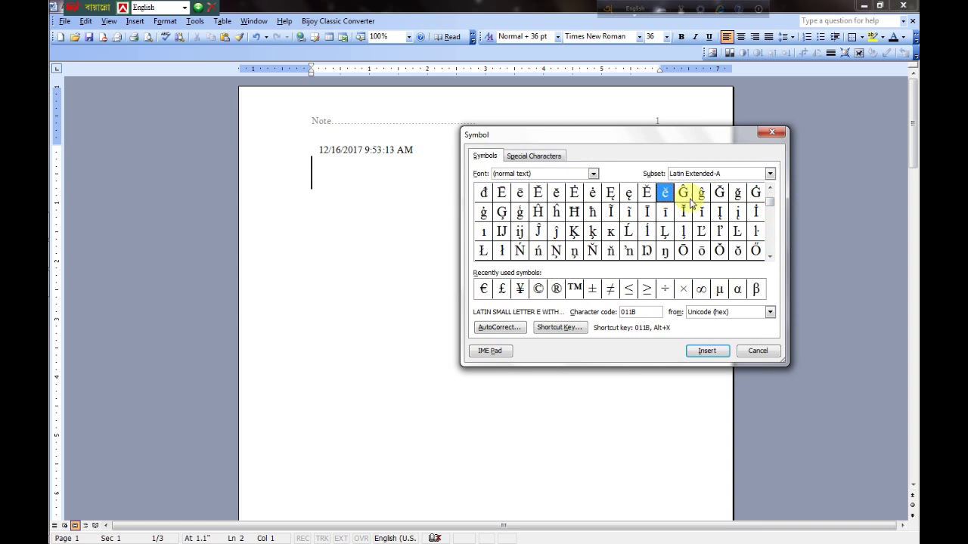
pyautogui.click(718, 229)
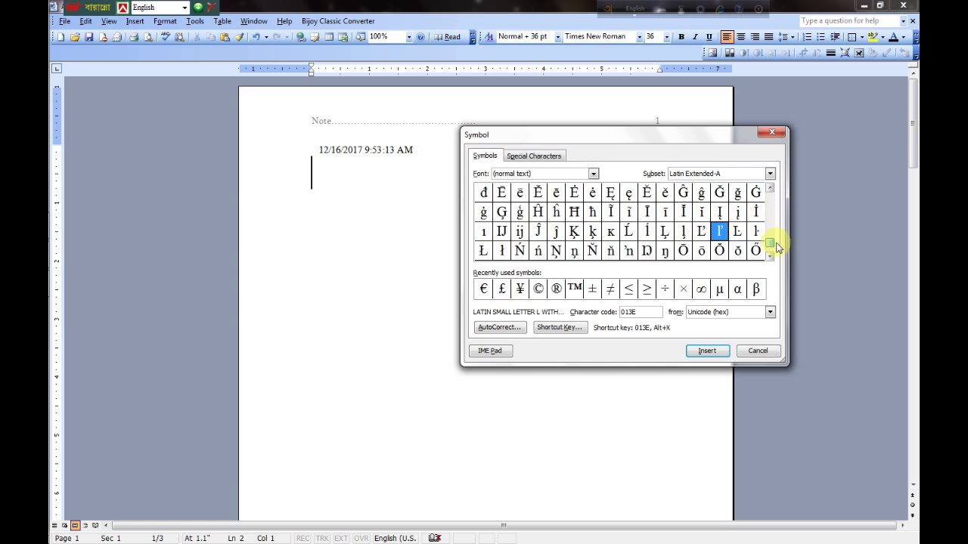
pyautogui.moveTo(772, 236); pyautogui.dragTo(771, 244)
pyautogui.click(771, 189)
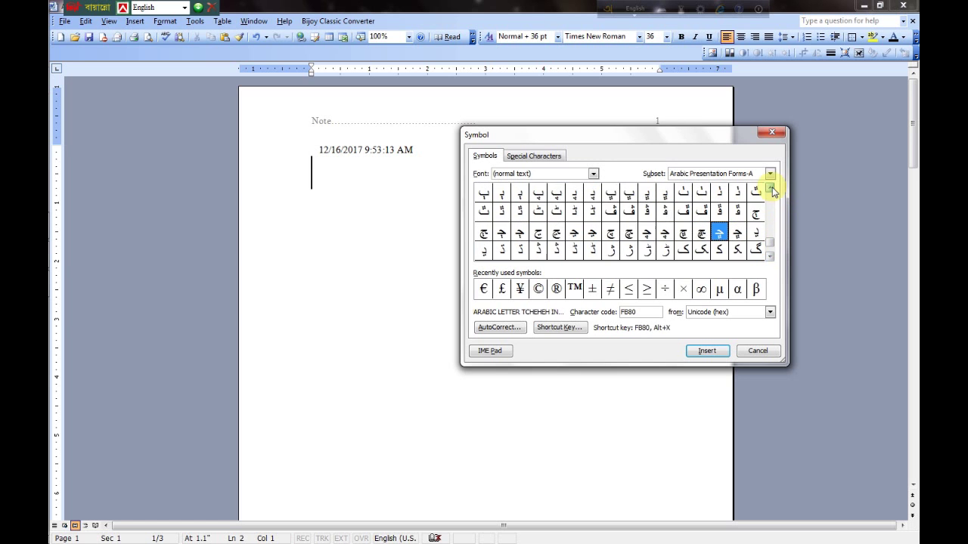
pyautogui.click(772, 189)
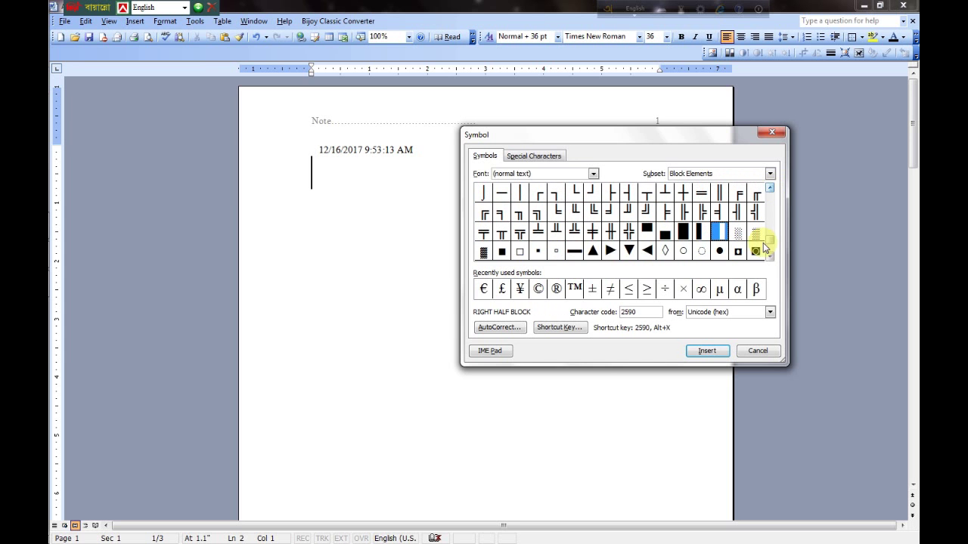
pyautogui.click(770, 259)
pyautogui.click(769, 258)
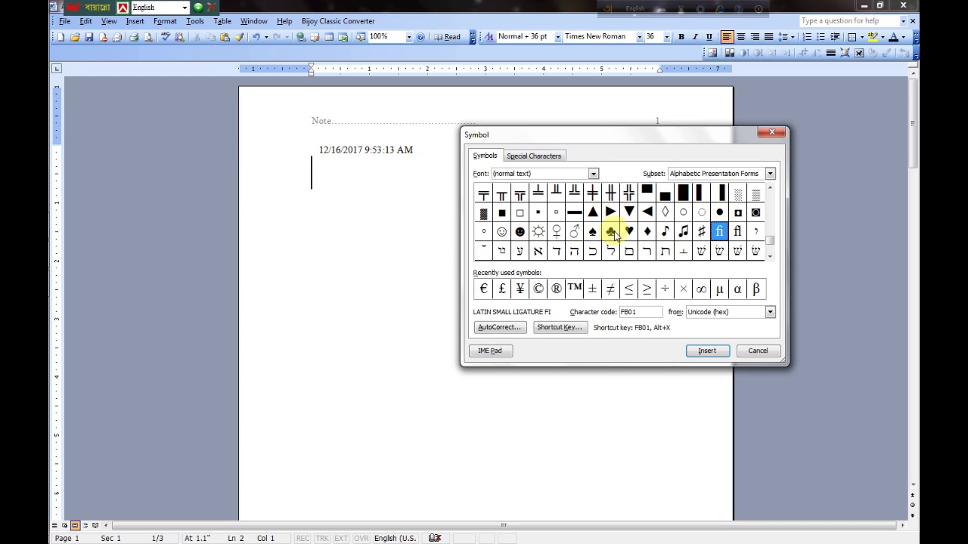
# Step: Insert the Black Heart Suit from Miscellaneous Dingbats below the date, then close the Symbol dialog
pyautogui.click(593, 173)
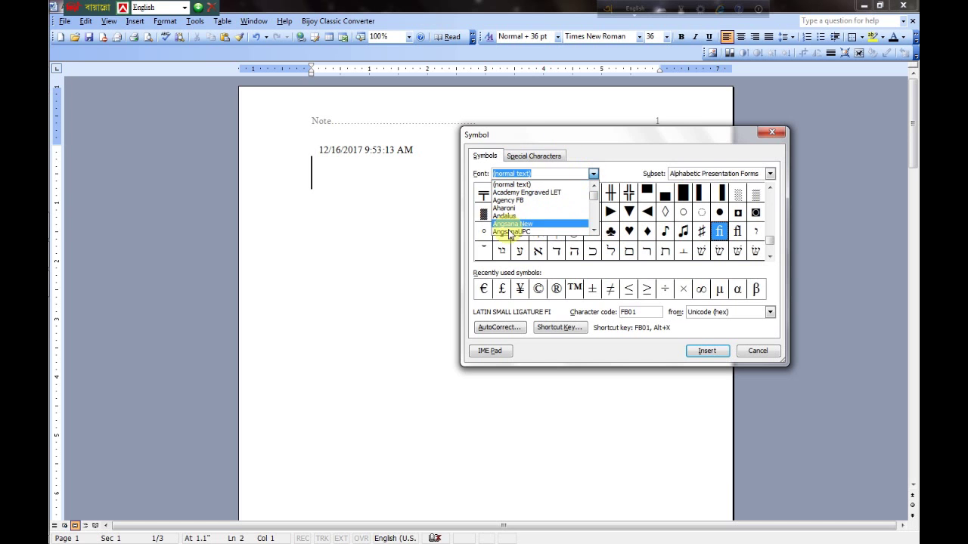
pyautogui.click(617, 236)
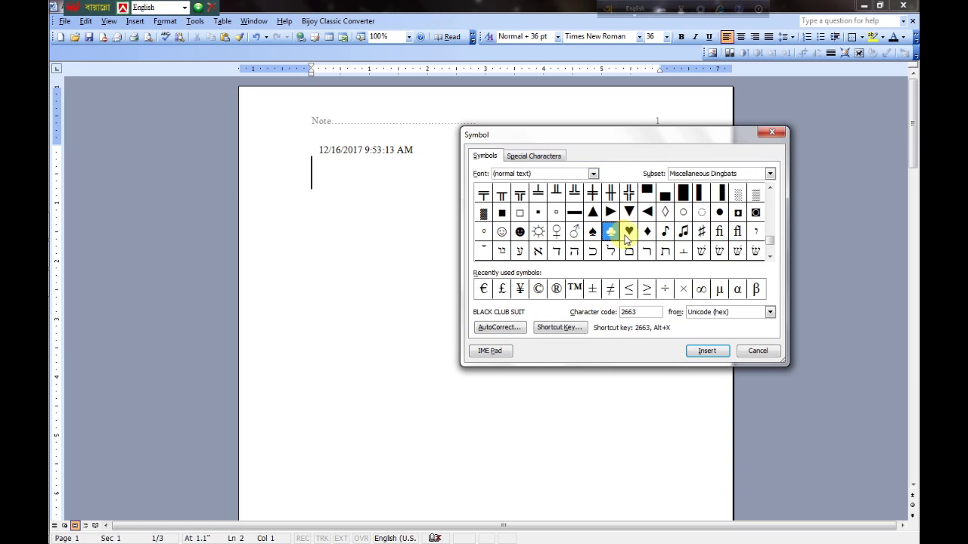
pyautogui.click(627, 232)
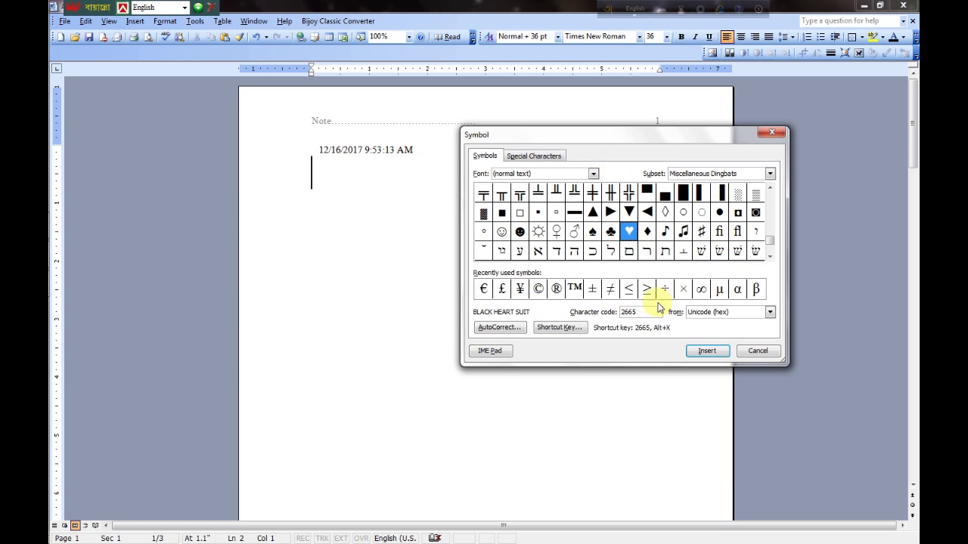
pyautogui.click(708, 351)
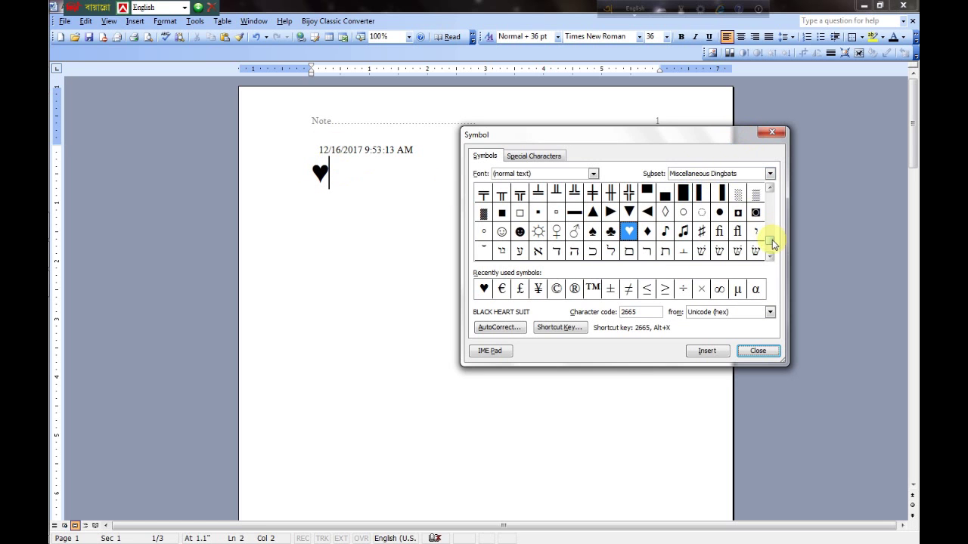
pyautogui.moveTo(772, 252); pyautogui.dragTo(772, 252)
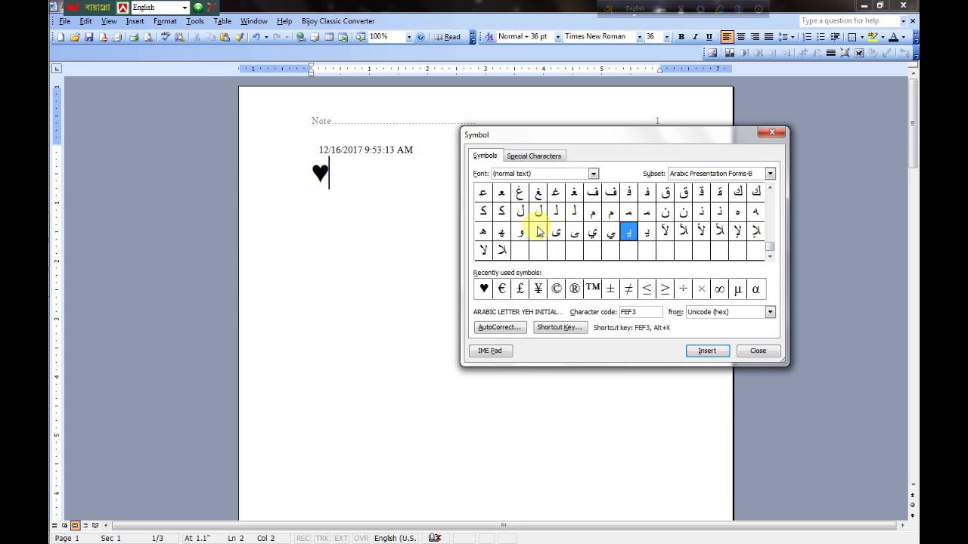
pyautogui.click(771, 132)
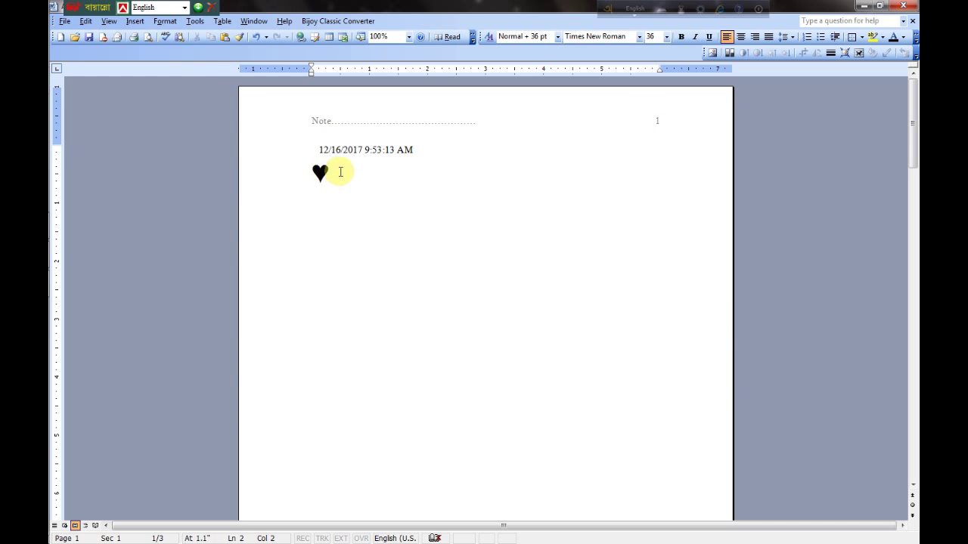
# Step: Insert the woman-at-computer clip art from the Clip Art gallery
pyautogui.click(134, 22)
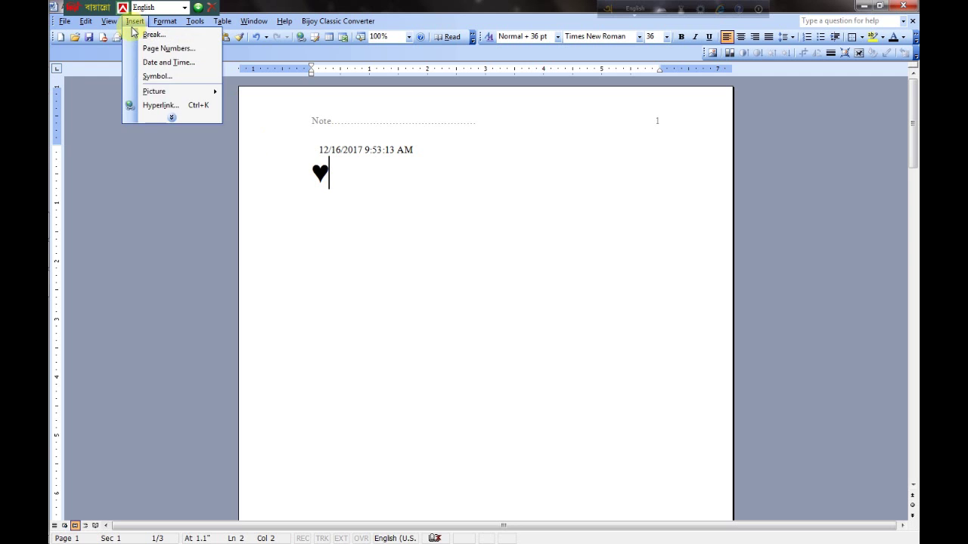
pyautogui.click(171, 118)
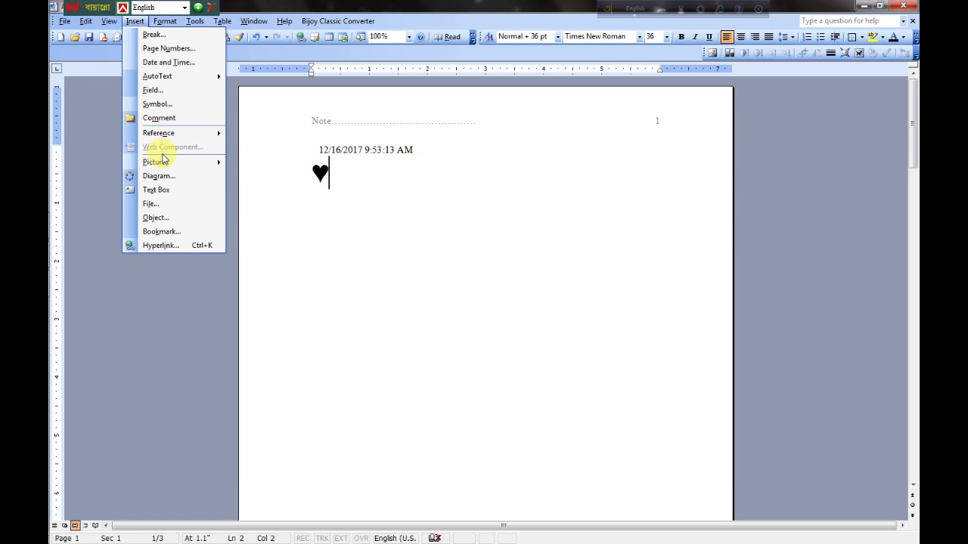
pyautogui.moveTo(154, 92)
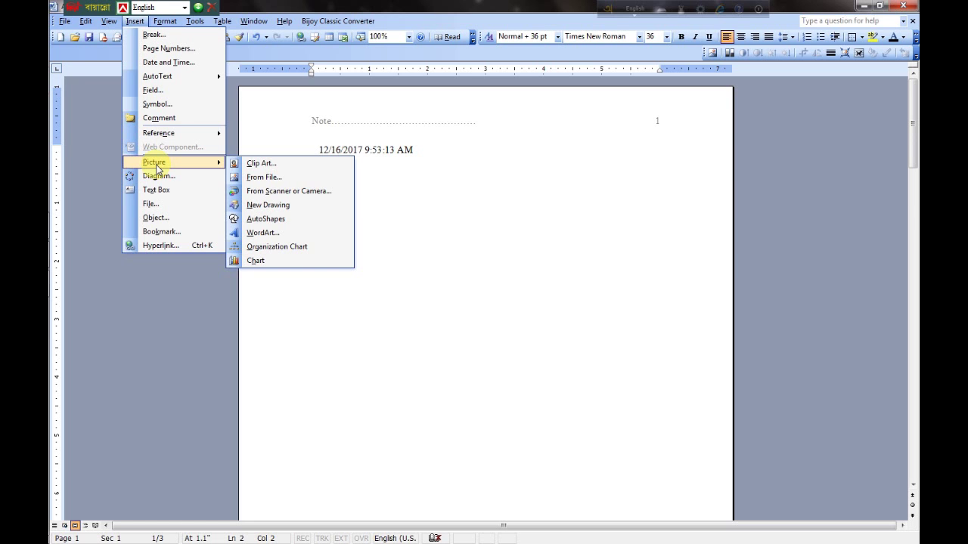
pyautogui.click(260, 163)
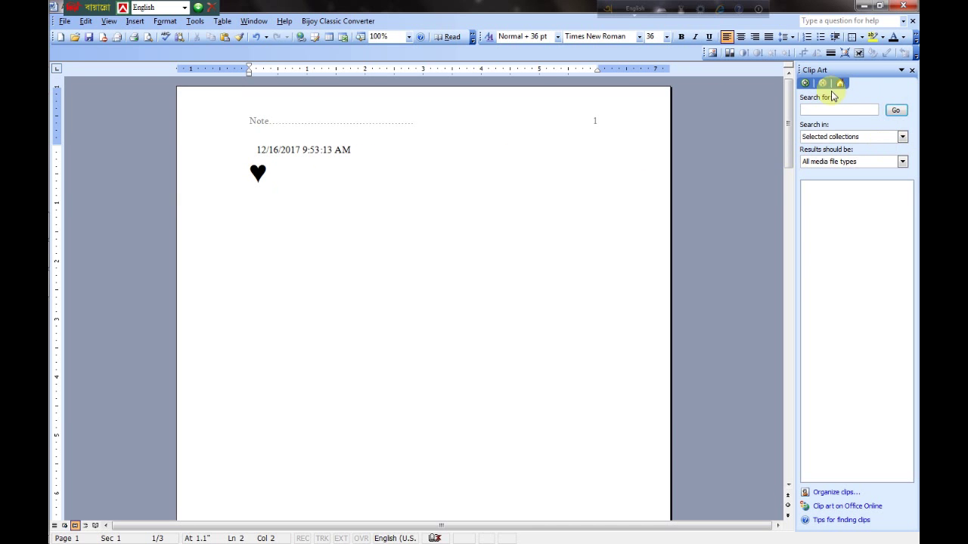
pyautogui.click(897, 110)
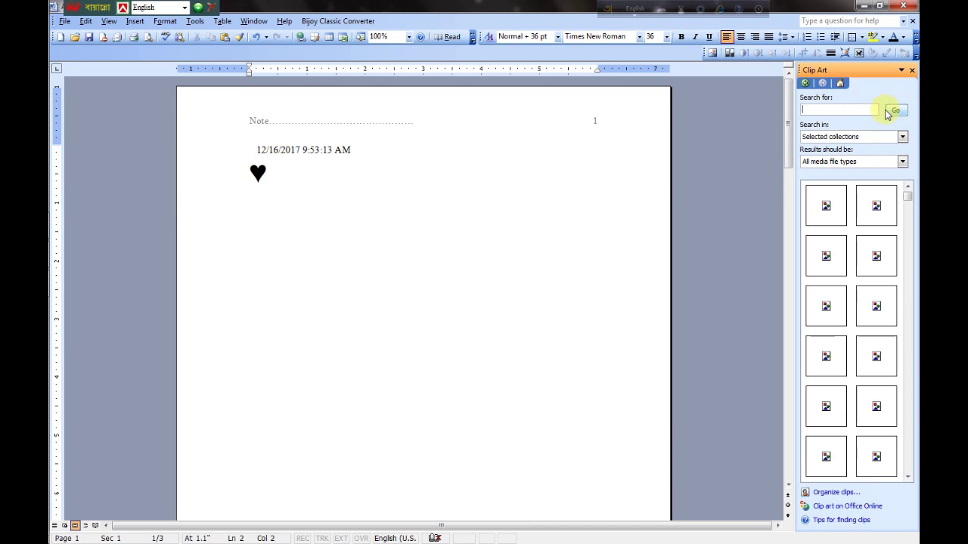
pyautogui.click(908, 201)
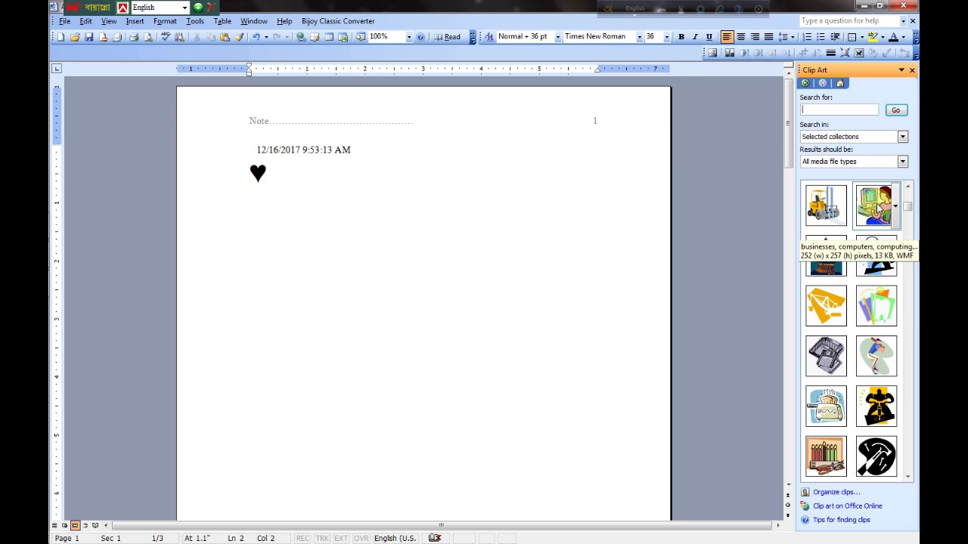
pyautogui.click(874, 214)
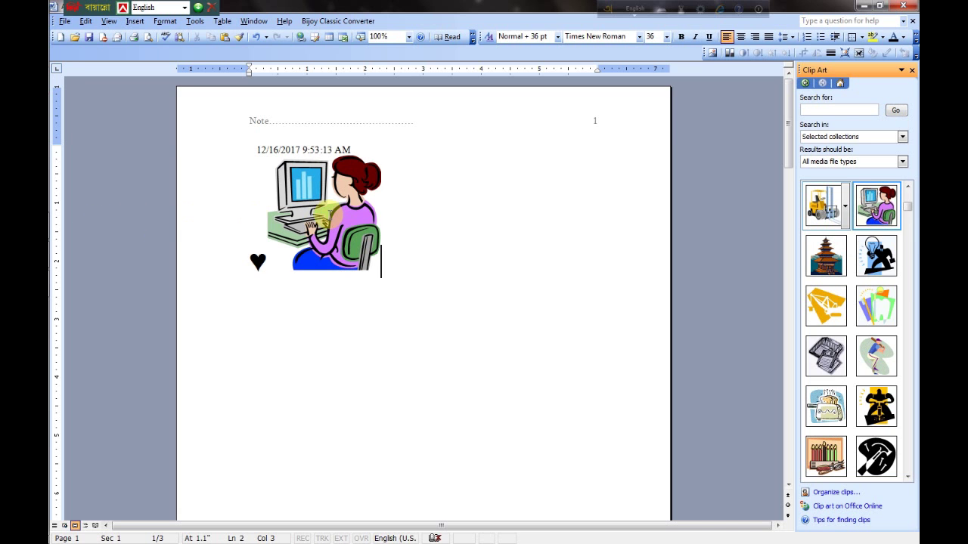
# Step: Select and drag the clip-art picture to position it beside the heart
pyautogui.click(329, 218)
pyautogui.moveTo(298, 203)
pyautogui.mouseDown()
pyautogui.moveTo(323, 213)
pyautogui.moveTo(308, 225)
pyautogui.mouseUp()
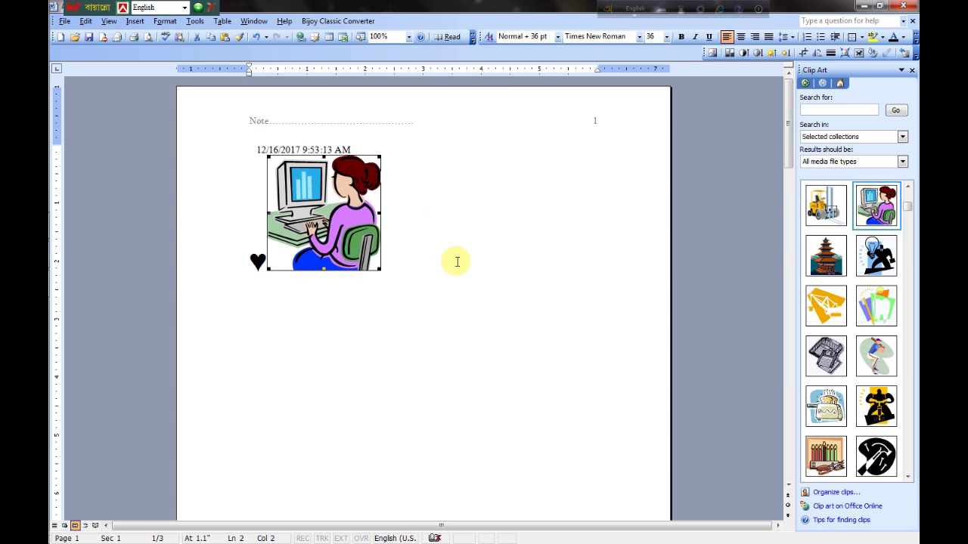
pyautogui.click(495, 204)
pyautogui.click(310, 180)
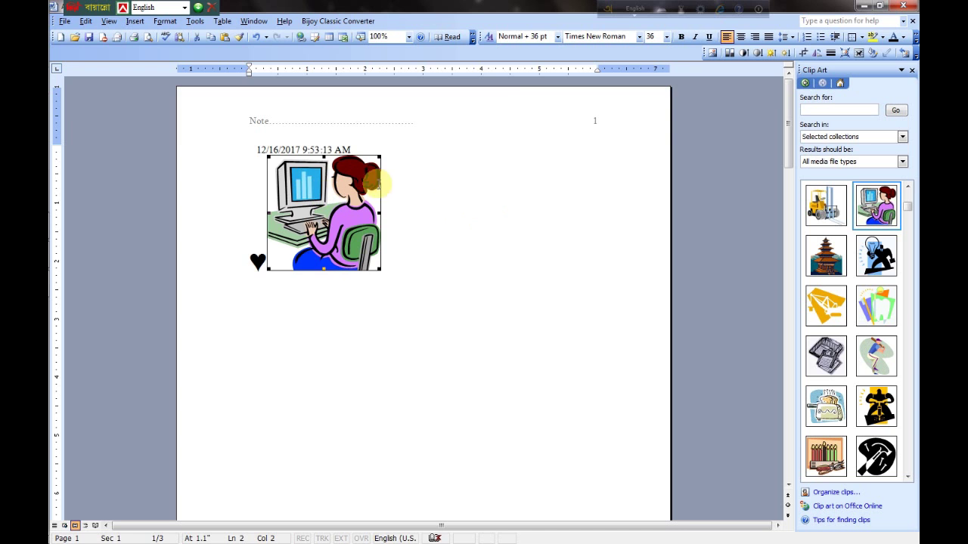
pyautogui.click(405, 199)
pyautogui.click(334, 198)
pyautogui.click(326, 190)
pyautogui.click(297, 189)
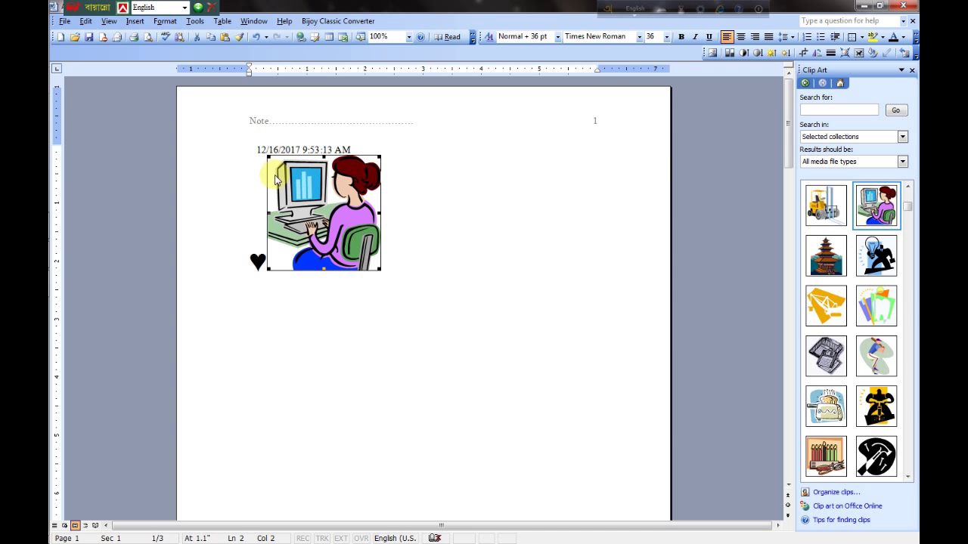
# Step: Set the woman-at-computer clip art's wrapping to Behind text in Format Picture's Layout tab
pyautogui.rightClick(288, 183)
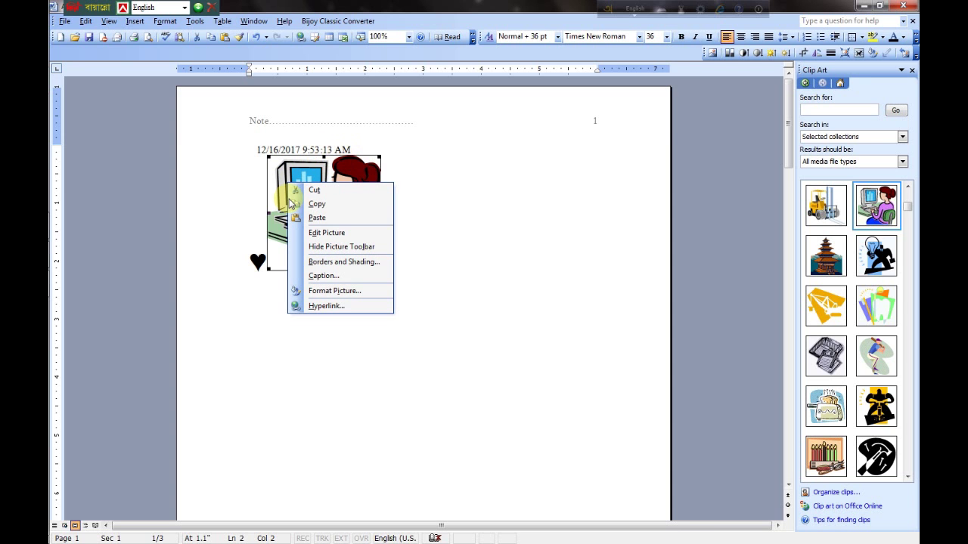
pyautogui.click(334, 291)
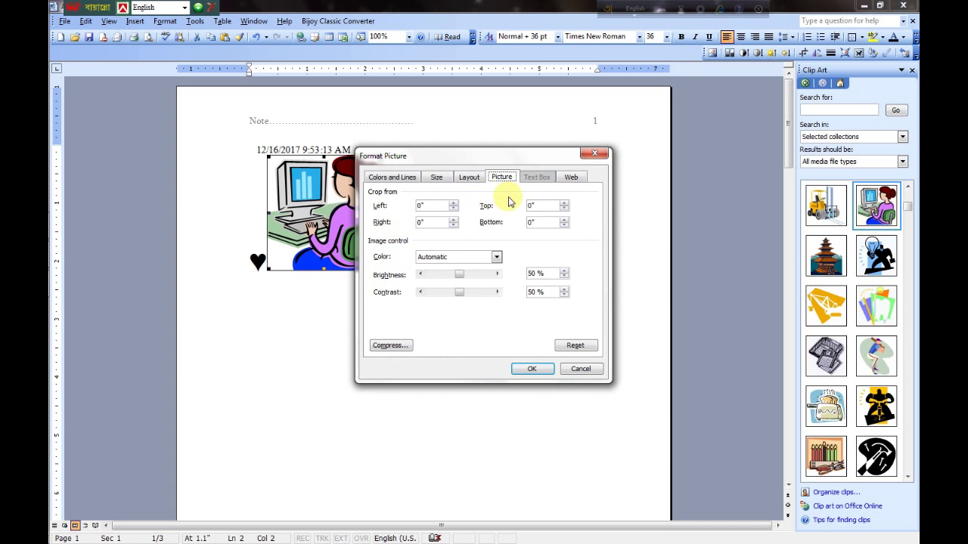
pyautogui.moveTo(457, 155)
pyautogui.mouseDown()
pyautogui.moveTo(486, 158)
pyautogui.moveTo(443, 181)
pyautogui.moveTo(447, 170)
pyautogui.mouseUp()
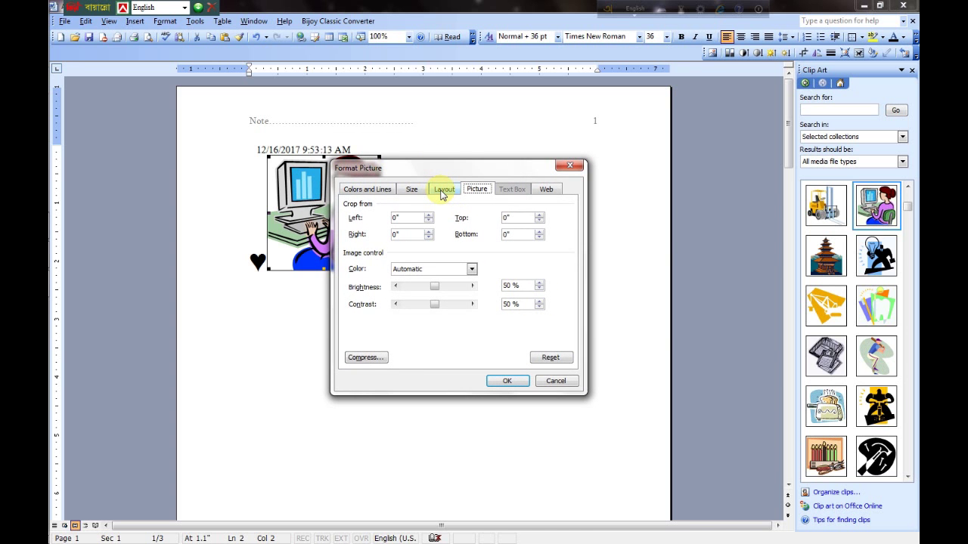
pyautogui.click(442, 194)
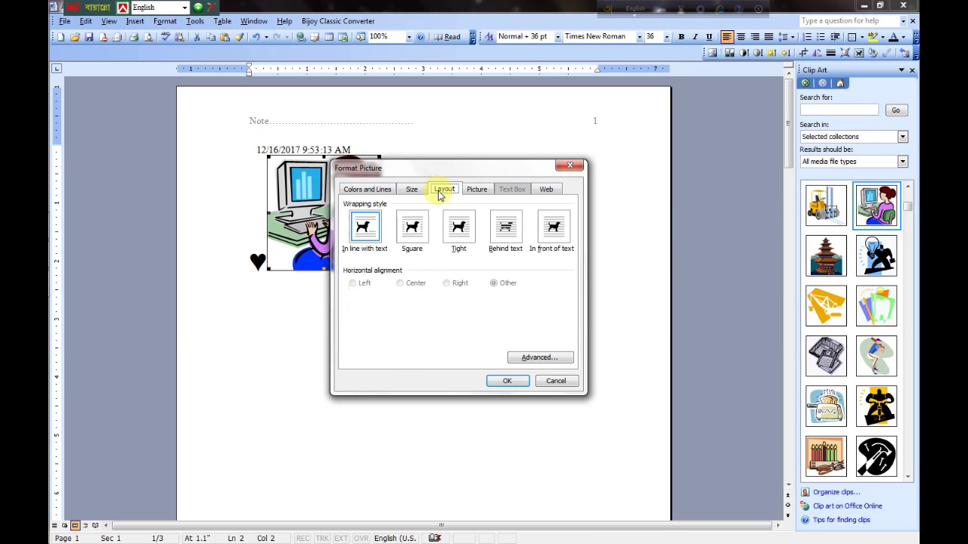
pyautogui.click(506, 231)
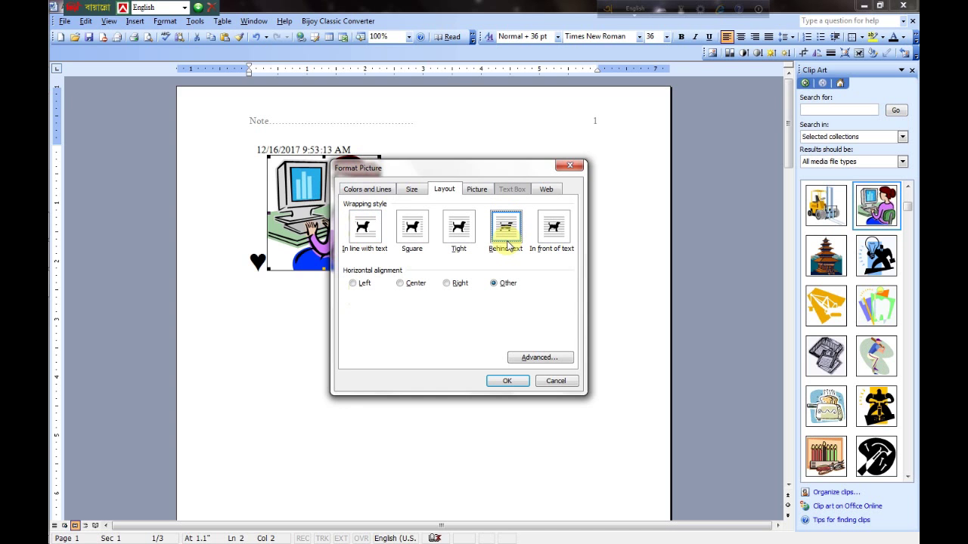
pyautogui.click(507, 382)
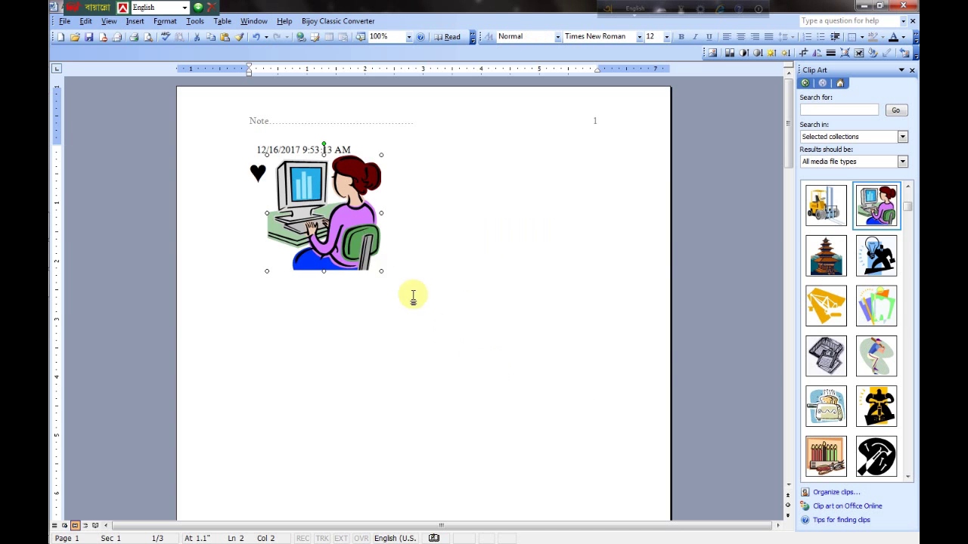
# Step: Drag the woman-at-computer clip art until it rests just below and right of the heart
pyautogui.moveTo(325, 207); pyautogui.dragTo(481, 240)
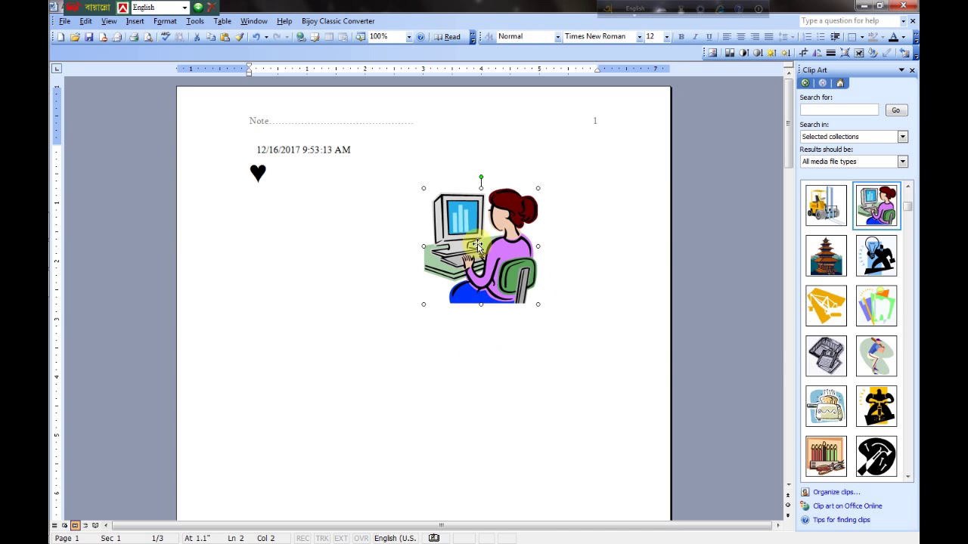
pyautogui.moveTo(530, 313)
pyautogui.mouseDown()
pyautogui.moveTo(576, 444)
pyautogui.moveTo(605, 147)
pyautogui.moveTo(342, 151)
pyautogui.mouseUp()
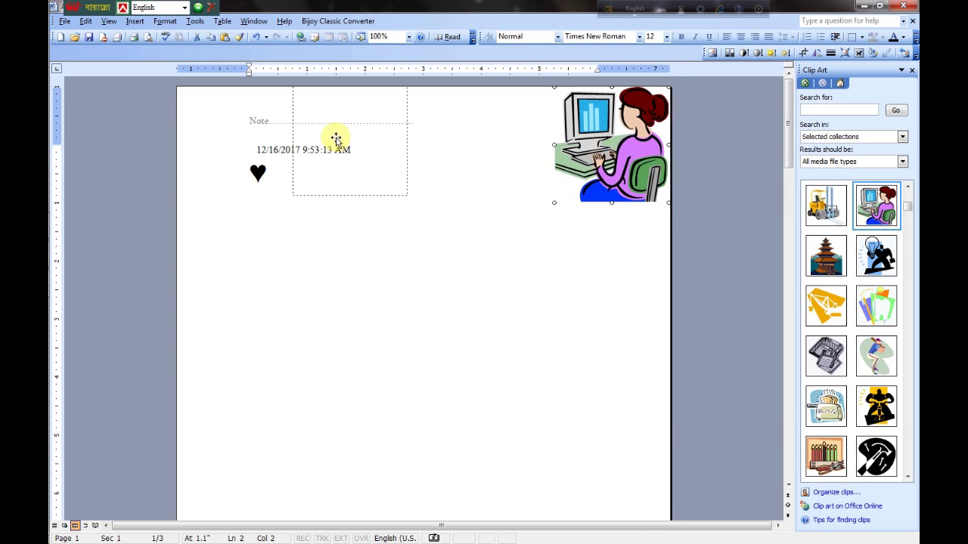
pyautogui.click(281, 149)
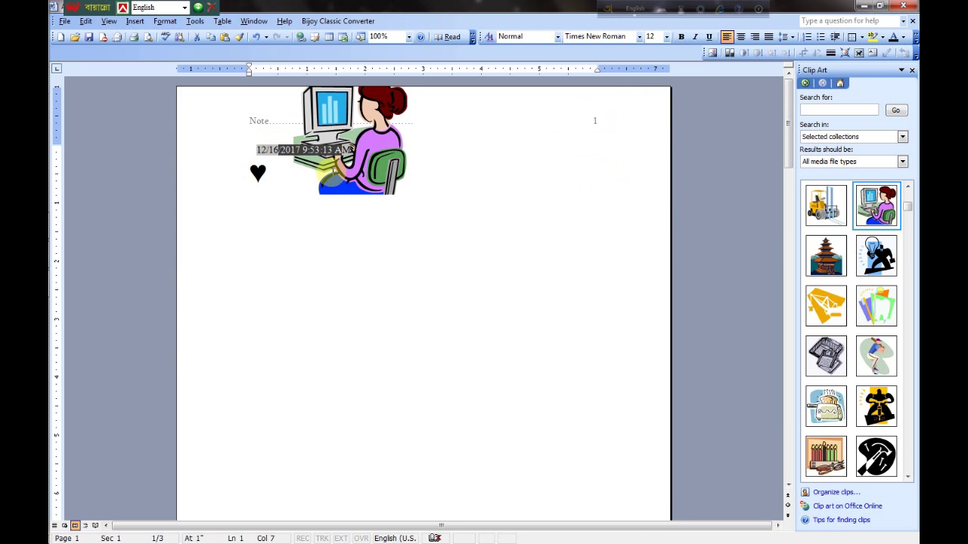
pyautogui.click(376, 167)
pyautogui.moveTo(374, 130); pyautogui.dragTo(289, 130)
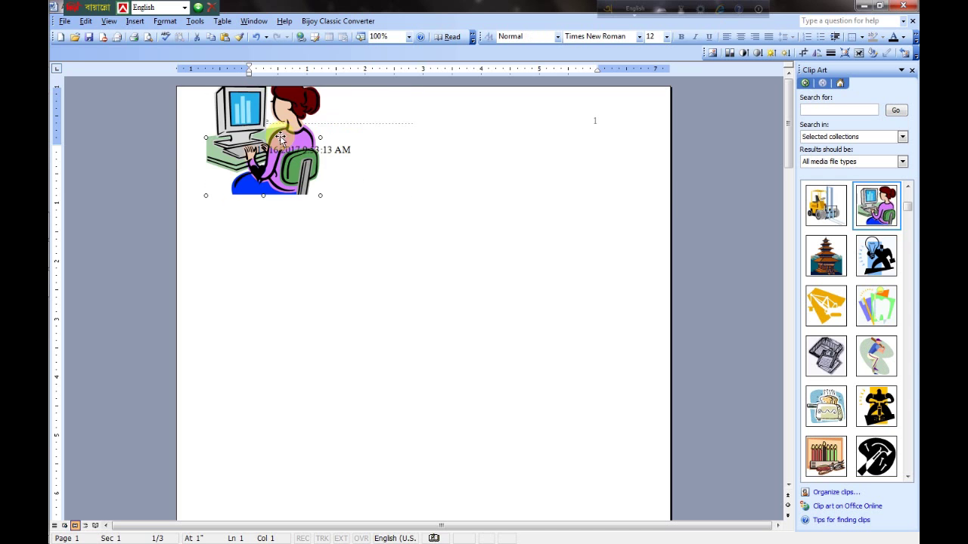
pyautogui.moveTo(246, 161); pyautogui.dragTo(339, 225)
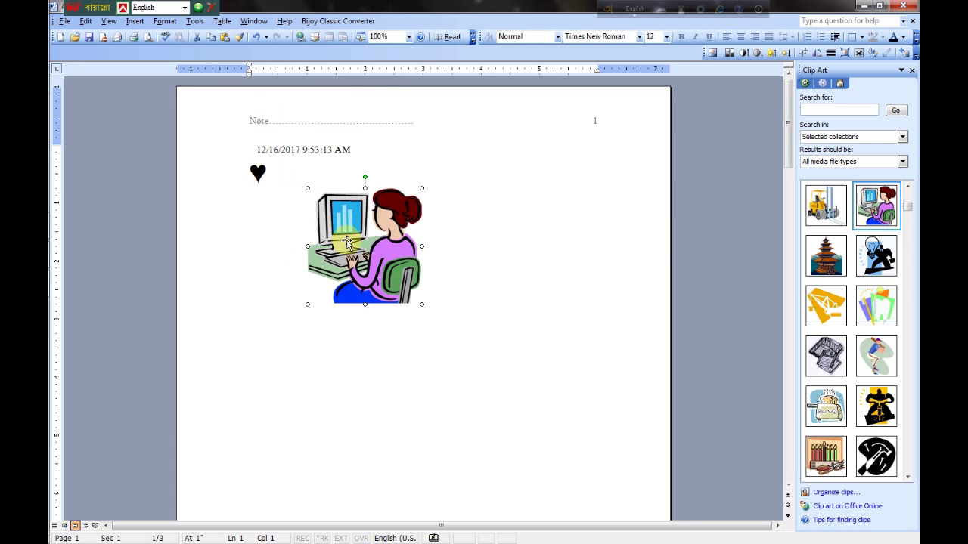
pyautogui.click(425, 296)
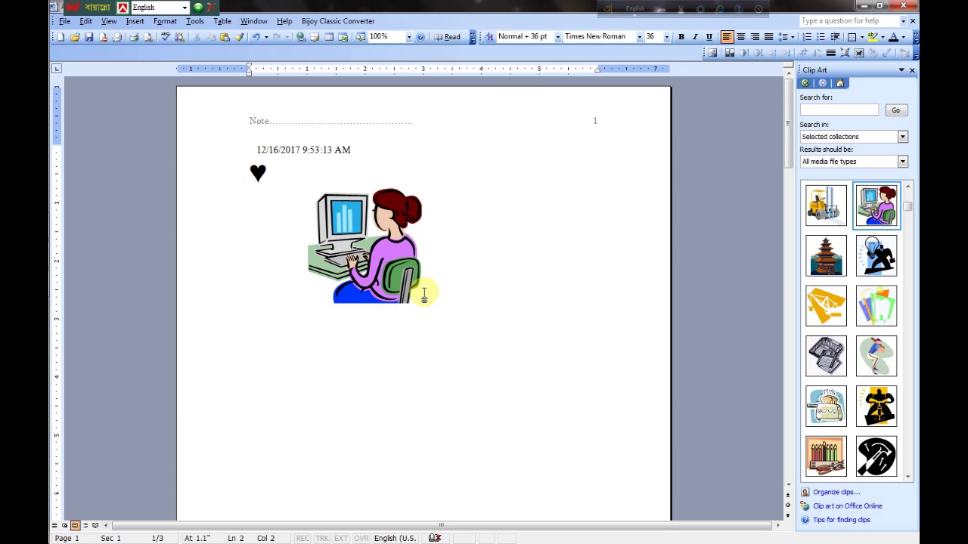
# Step: Close the Clip Art pane and delete the clip art, the date line and the heart
pyautogui.click(913, 70)
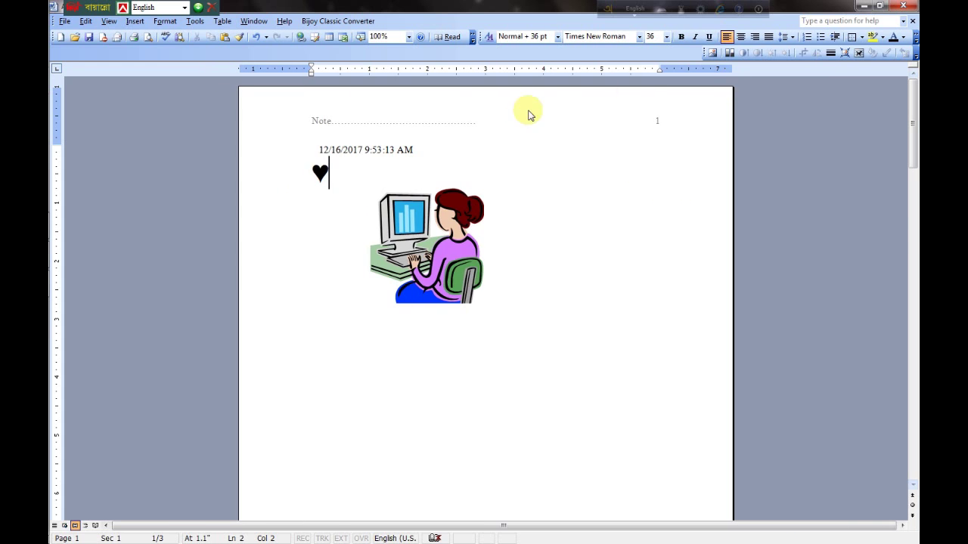
pyautogui.click(451, 239)
pyautogui.press('Delete')
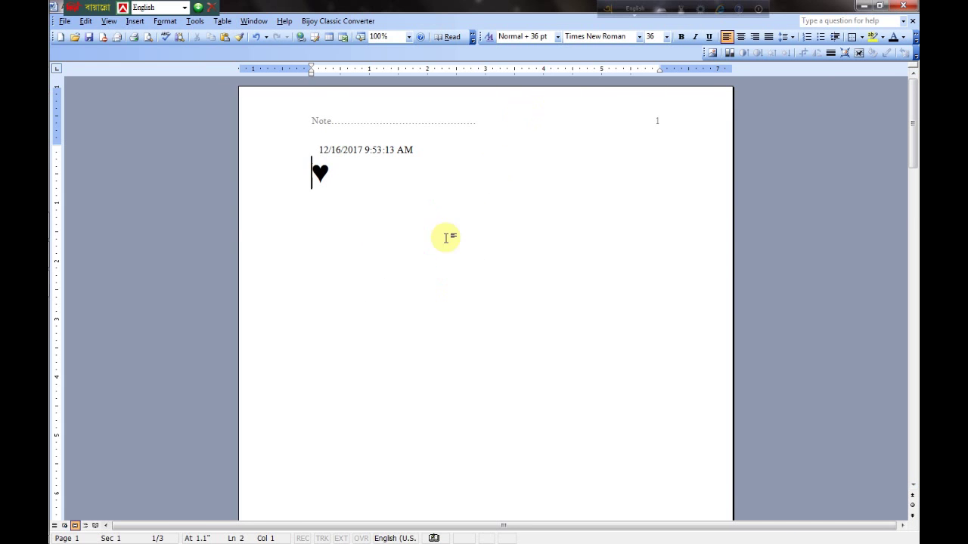
pyautogui.moveTo(376, 182); pyautogui.dragTo(325, 108)
pyautogui.press('Delete')
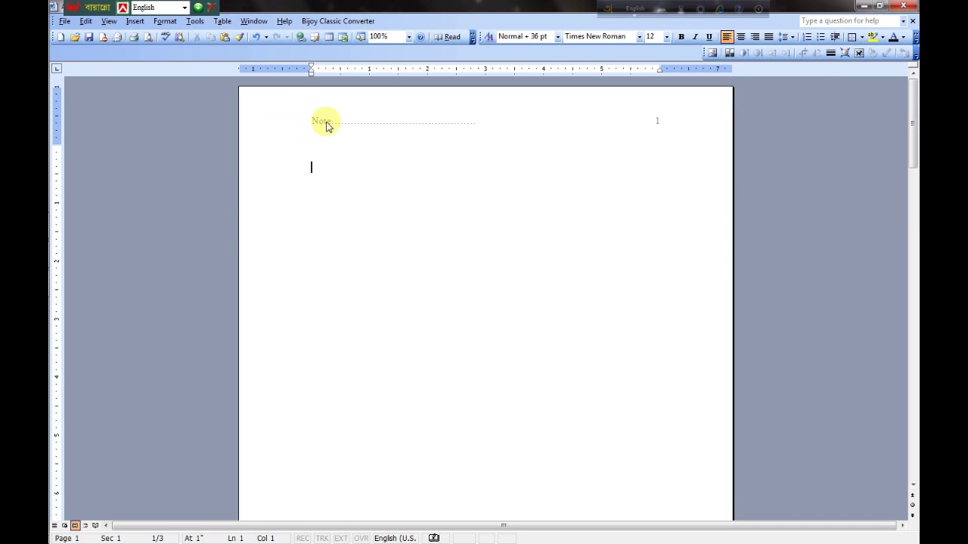
pyautogui.click(139, 28)
pyautogui.moveTo(154, 91)
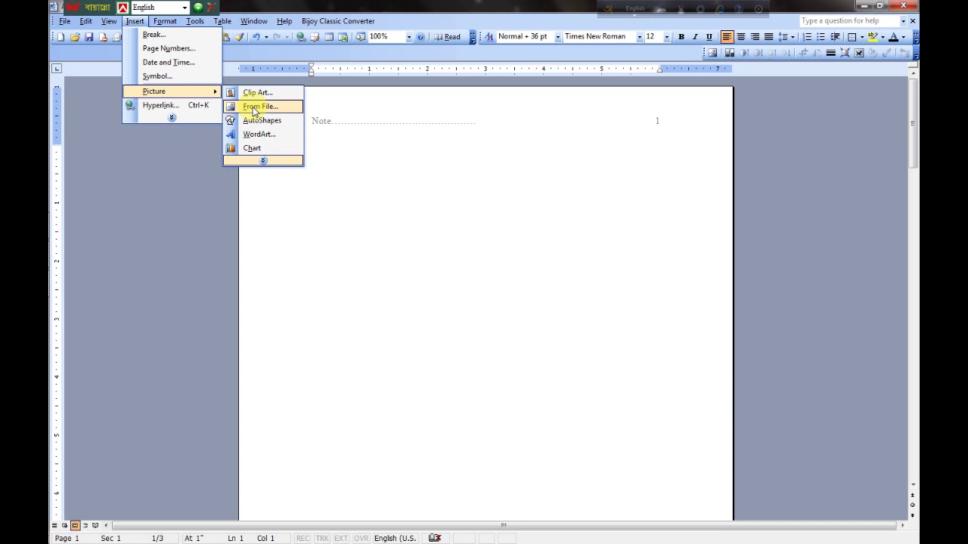
# Step: Insert a portrait photo from the New Volume (G:) drive using Insert > Picture > From File
pyautogui.click(255, 108)
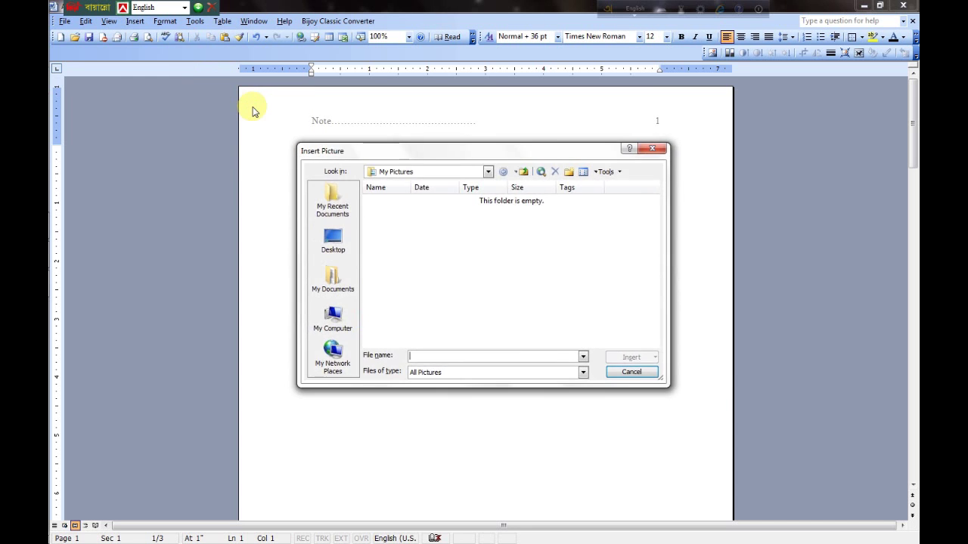
pyautogui.moveTo(458, 151)
pyautogui.mouseDown()
pyautogui.moveTo(429, 113)
pyautogui.moveTo(474, 114)
pyautogui.mouseUp()
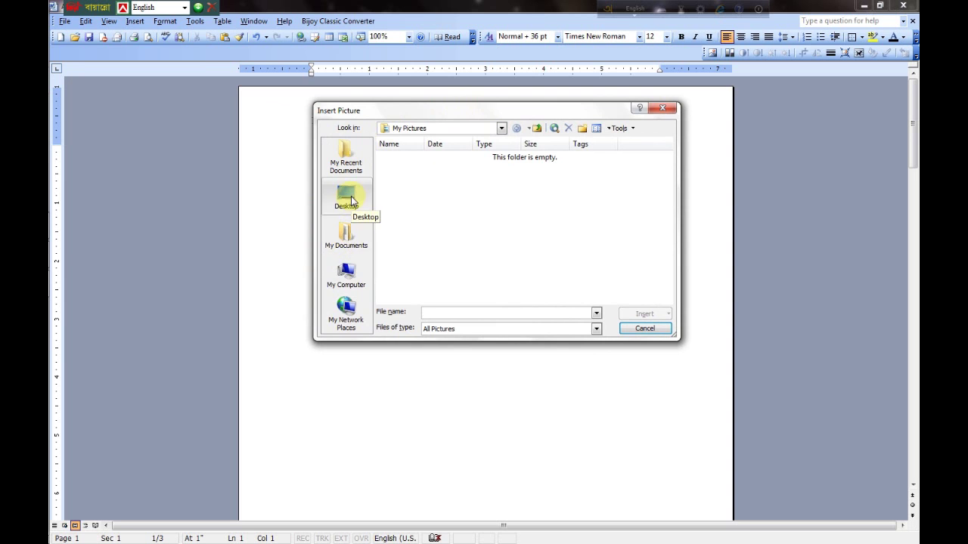
pyautogui.click(338, 272)
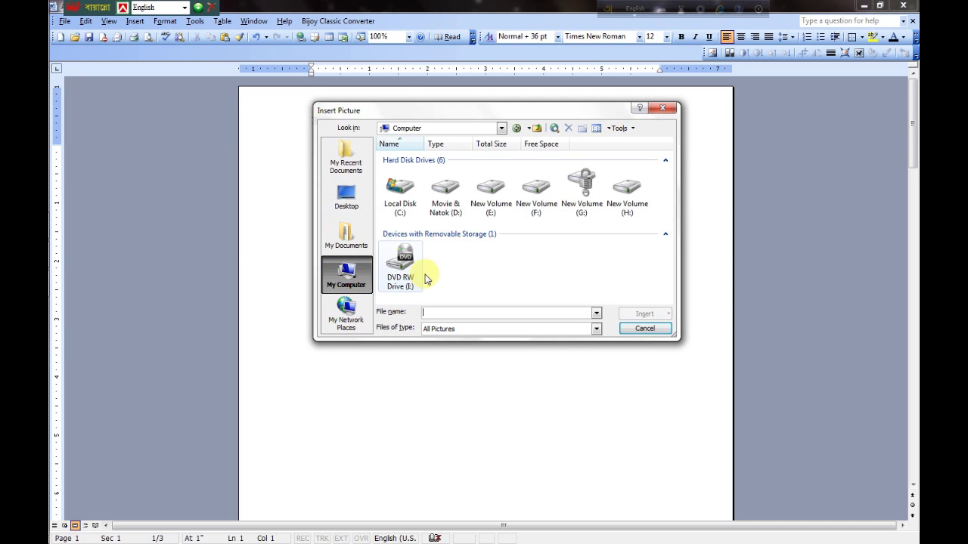
pyautogui.doubleClick(627, 198)
pyautogui.scroll(-2, 446, 242)
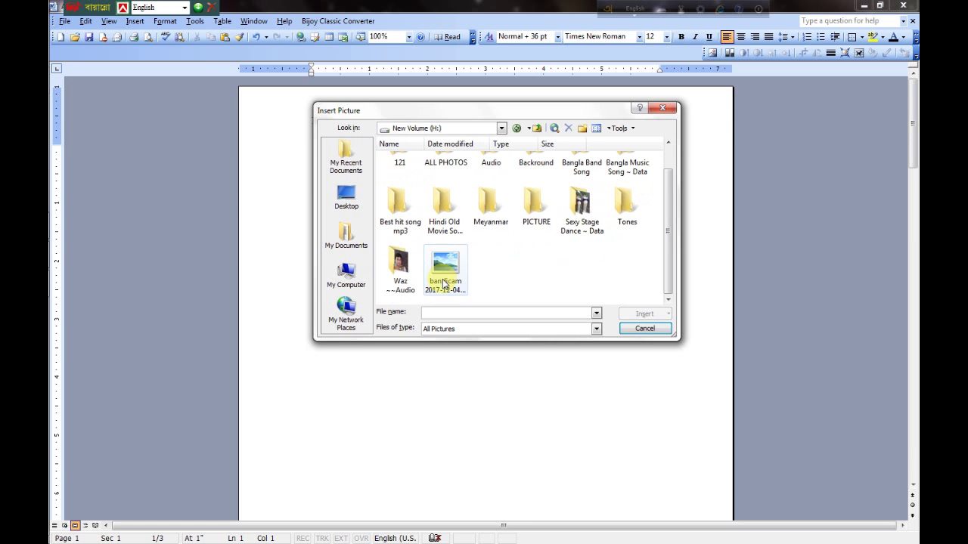
pyautogui.scroll(2, 389, 215)
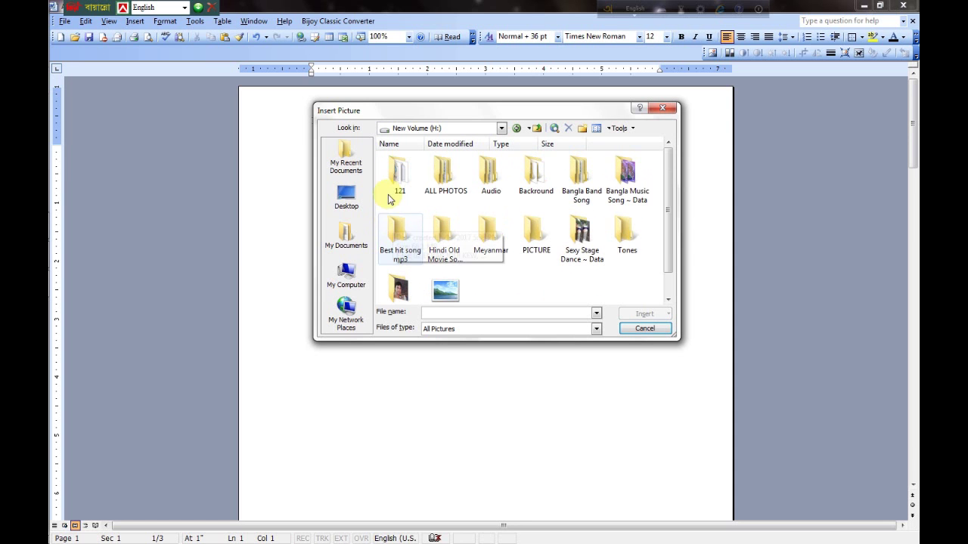
pyautogui.click(517, 128)
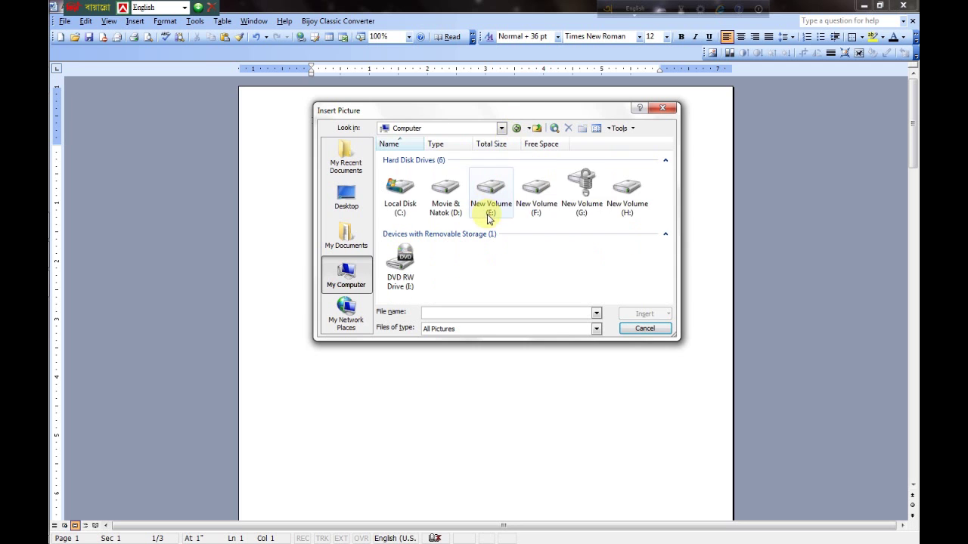
pyautogui.doubleClick(571, 190)
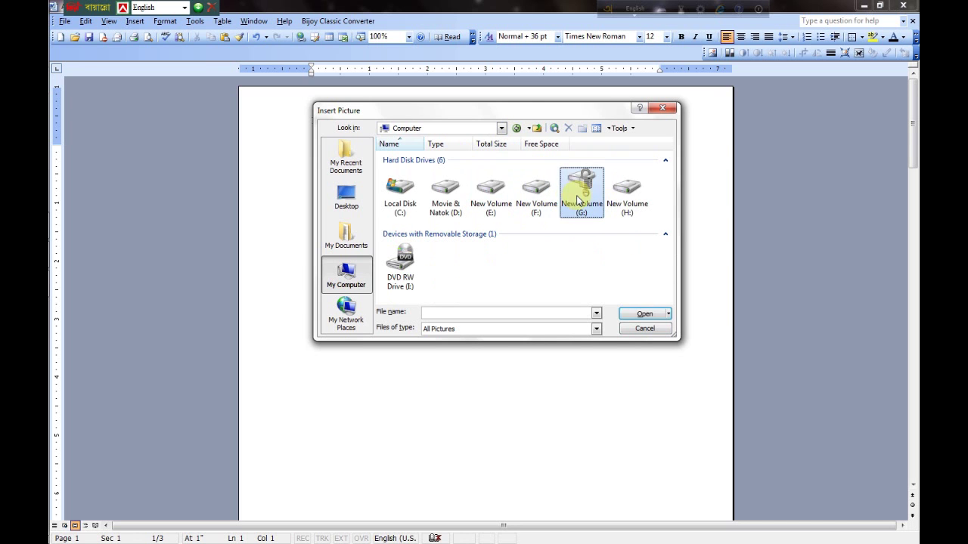
pyautogui.scroll(-5, 421, 233)
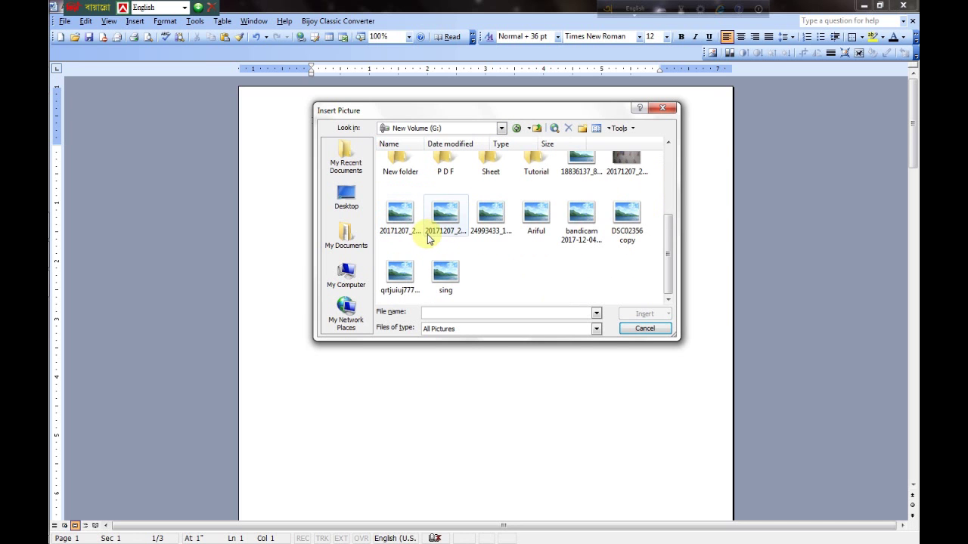
pyautogui.click(400, 281)
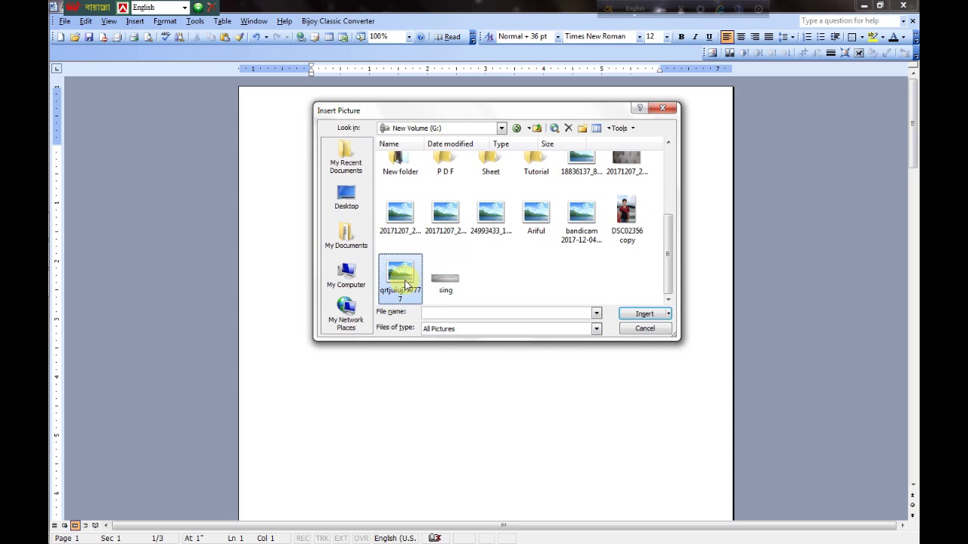
pyautogui.click(640, 314)
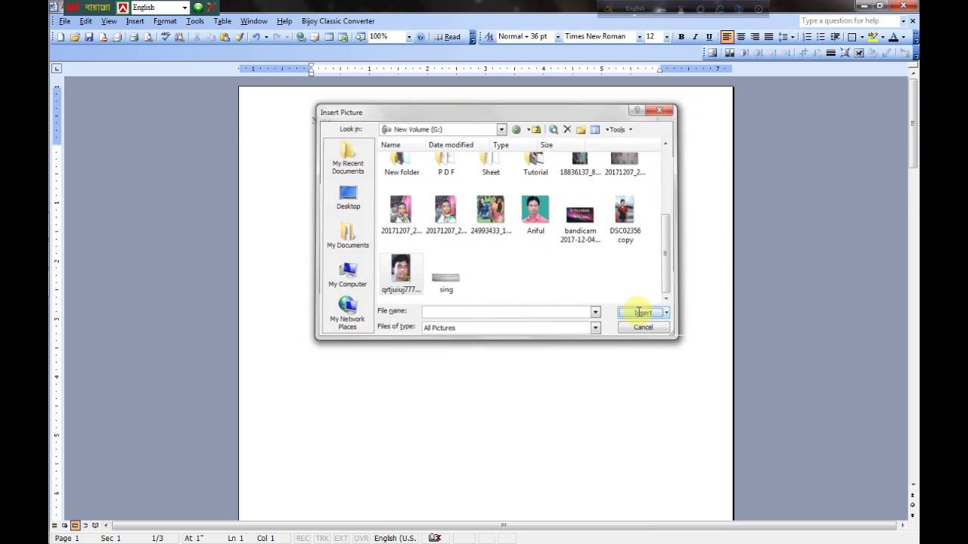
pyautogui.scroll(-5, 608, 304)
# Step: Set the inserted portrait photo's wrapping to Behind text in Format Picture's Layout tab
pyautogui.scroll(4, 572, 296)
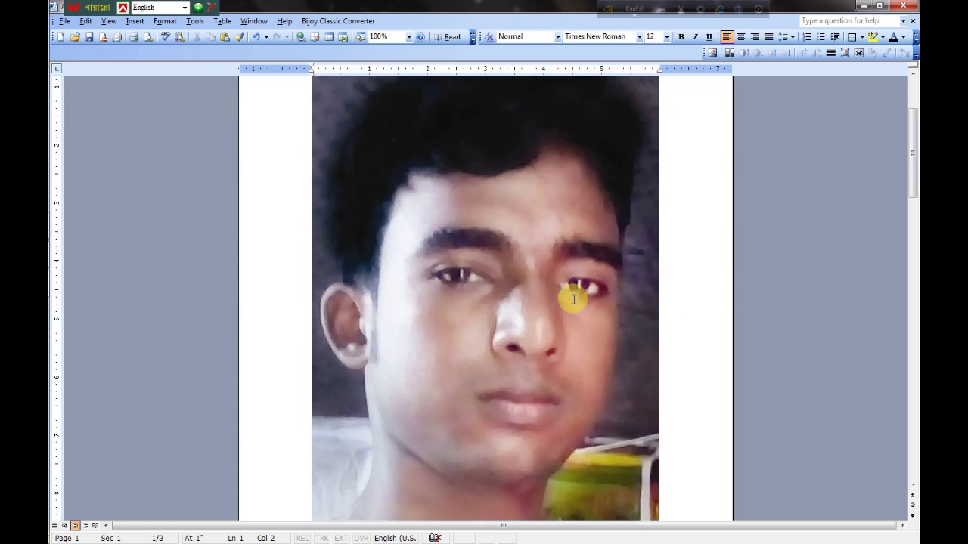
pyautogui.scroll(-4, 454, 260)
pyautogui.scroll(2, 416, 226)
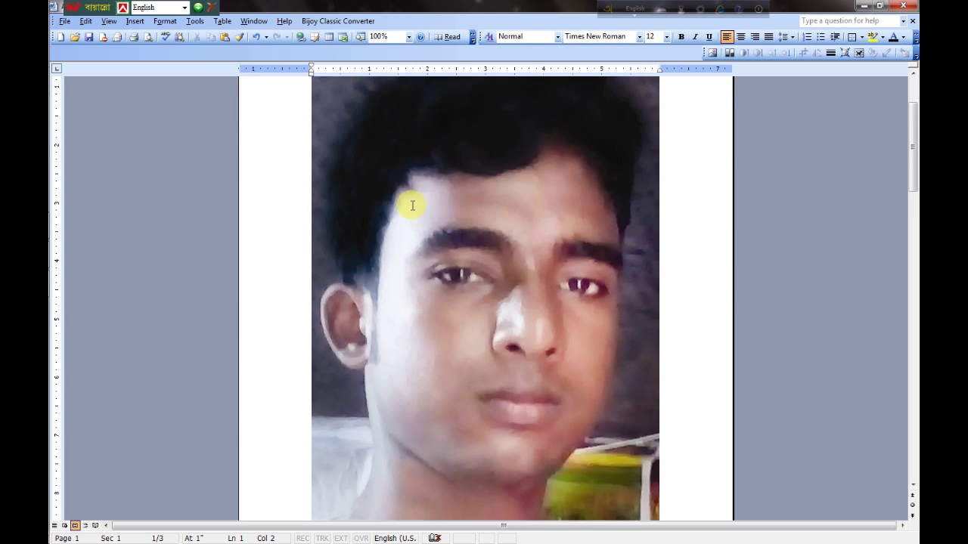
pyautogui.scroll(1, 408, 205)
pyautogui.click(442, 194)
pyautogui.scroll(2, 428, 193)
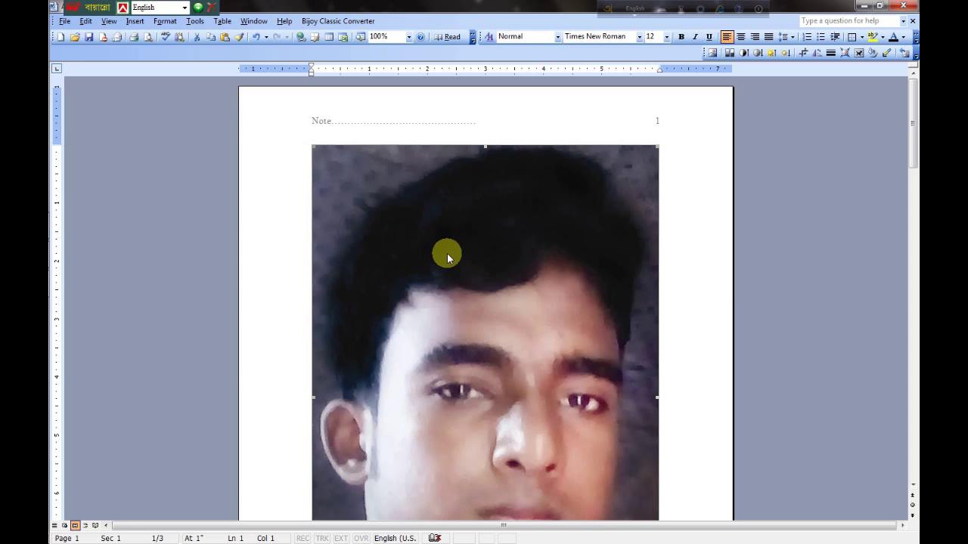
pyautogui.rightClick(430, 205)
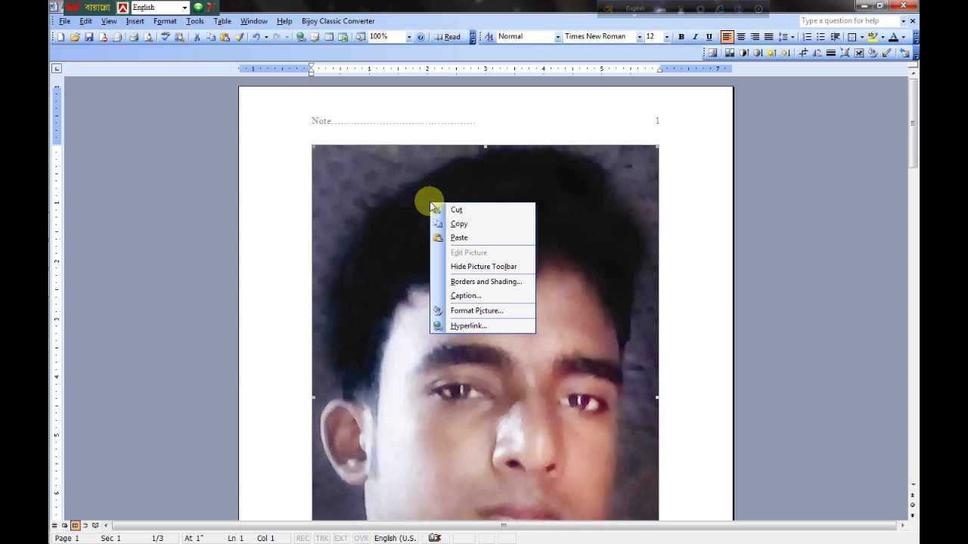
pyautogui.click(412, 193)
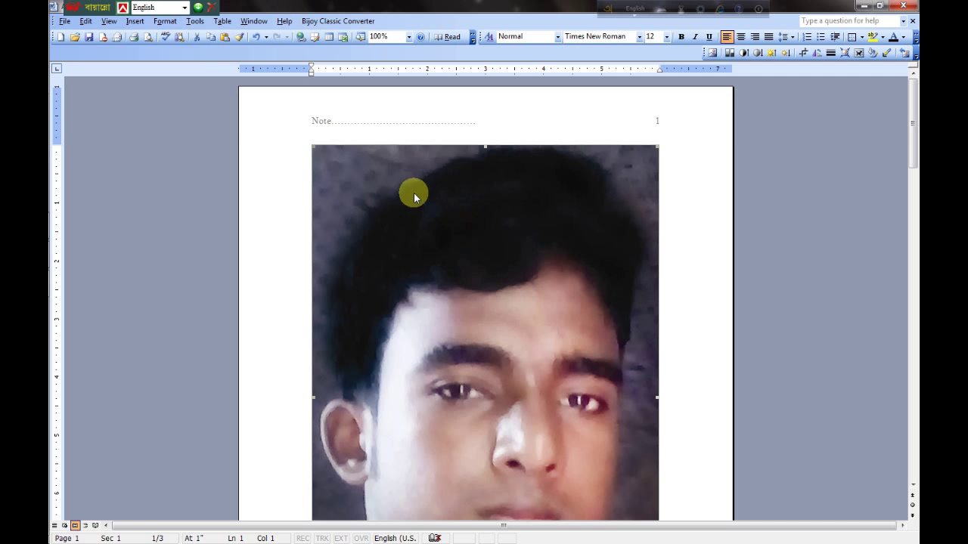
pyautogui.rightClick(415, 195)
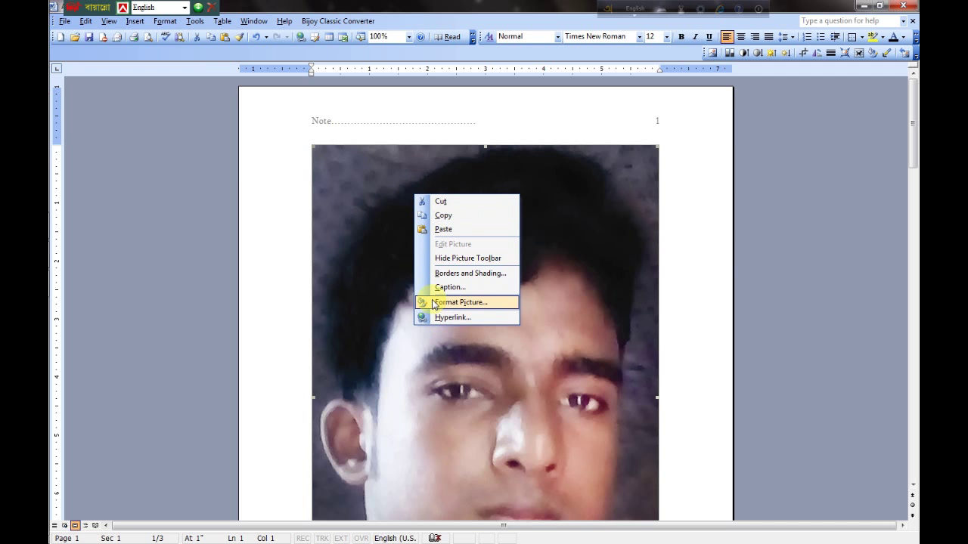
pyautogui.click(478, 302)
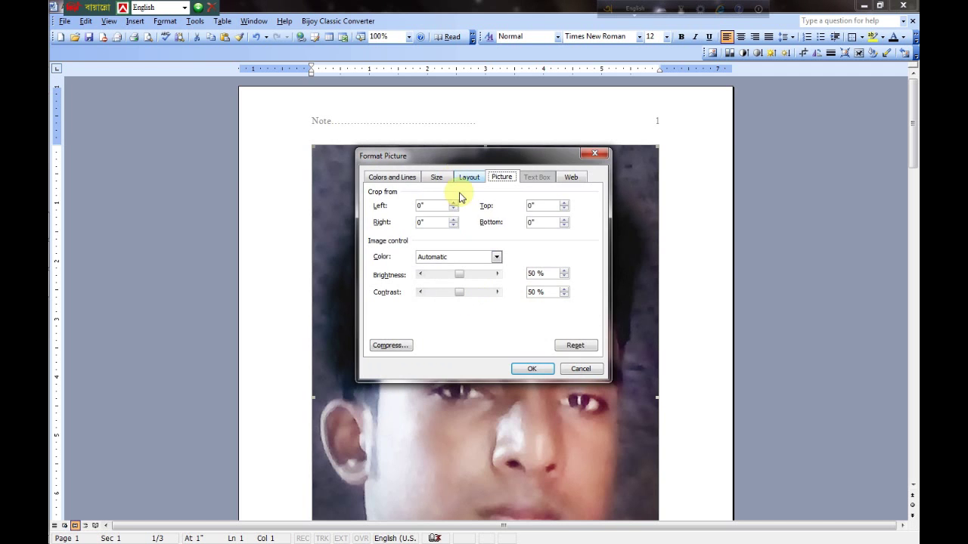
pyautogui.click(468, 177)
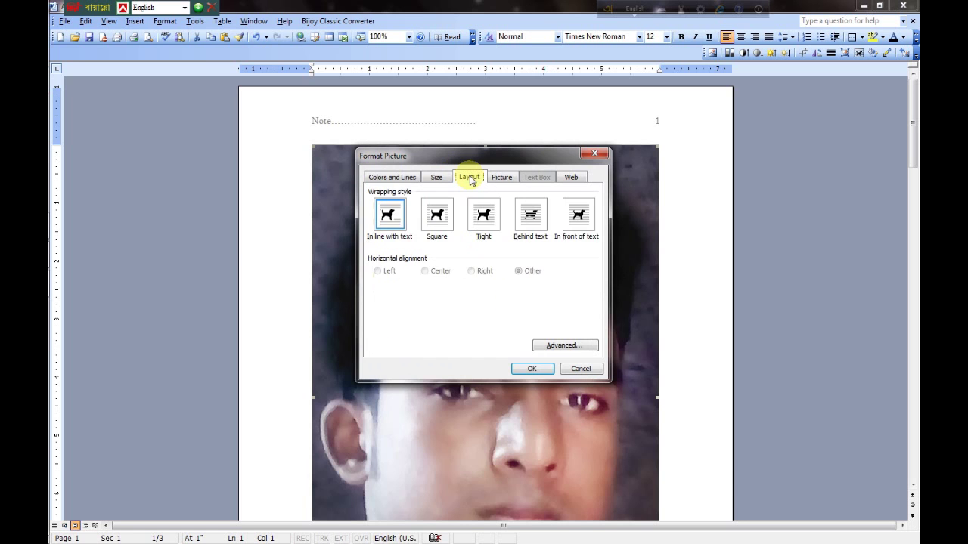
pyautogui.click(536, 220)
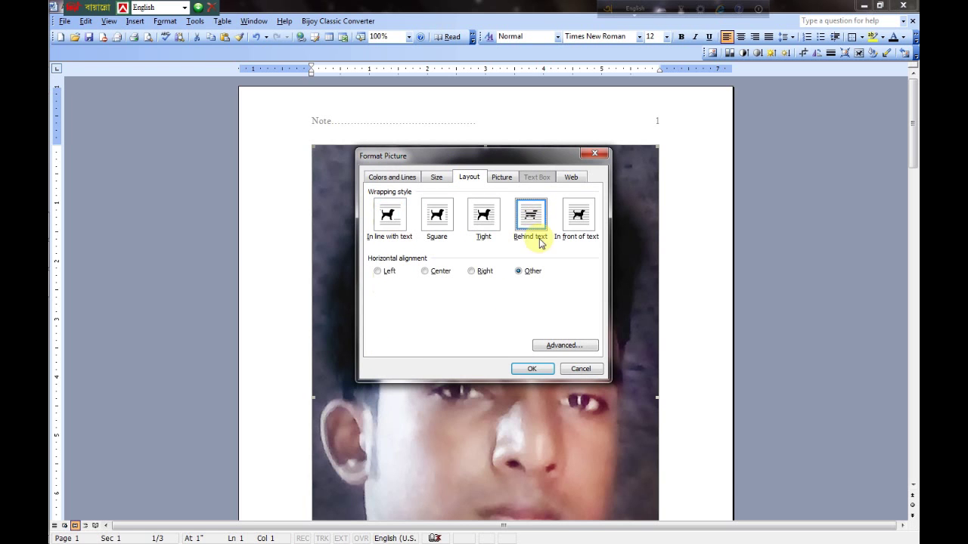
pyautogui.click(531, 370)
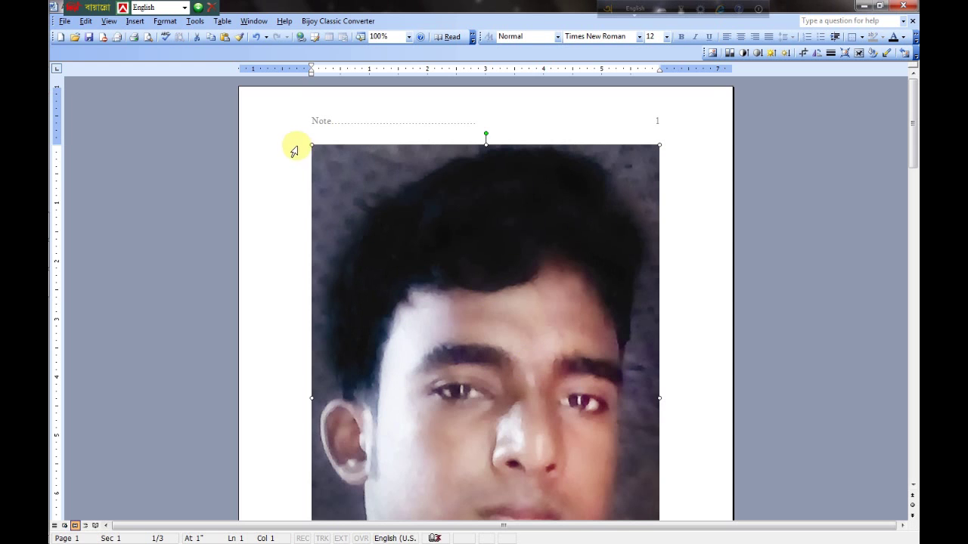
# Step: Shrink the portrait photo and move it up near the top of the page
pyautogui.moveTo(313, 145); pyautogui.dragTo(453, 438)
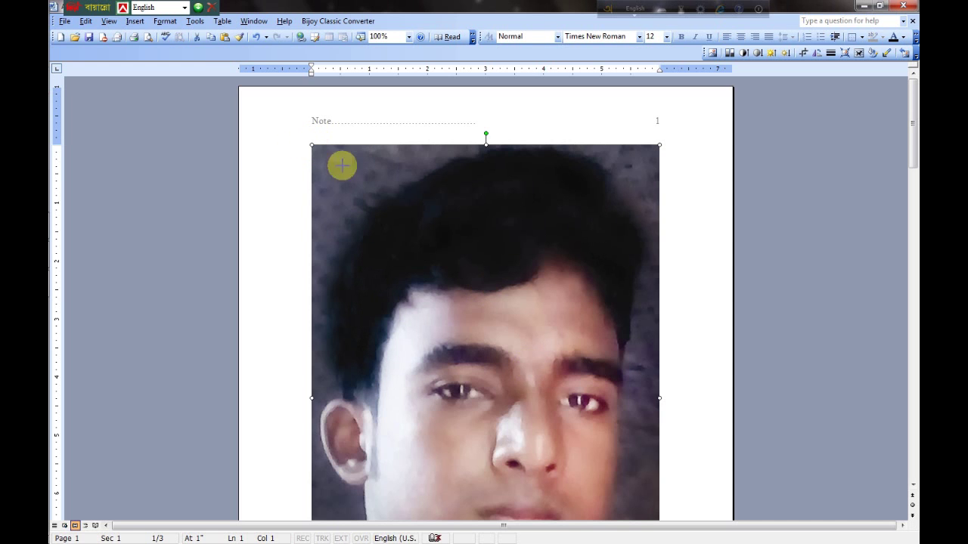
pyautogui.moveTo(522, 448); pyautogui.dragTo(444, 222)
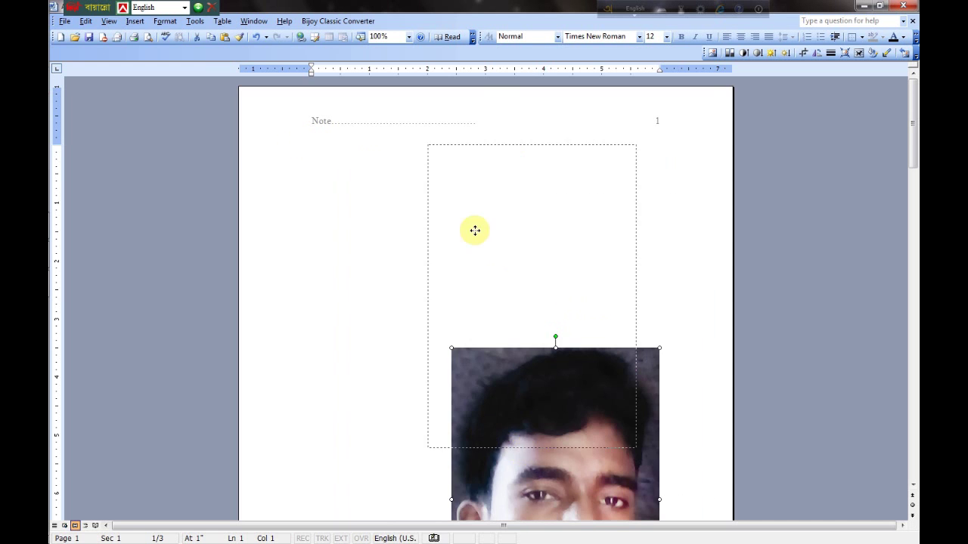
pyautogui.moveTo(480, 425); pyautogui.dragTo(478, 347)
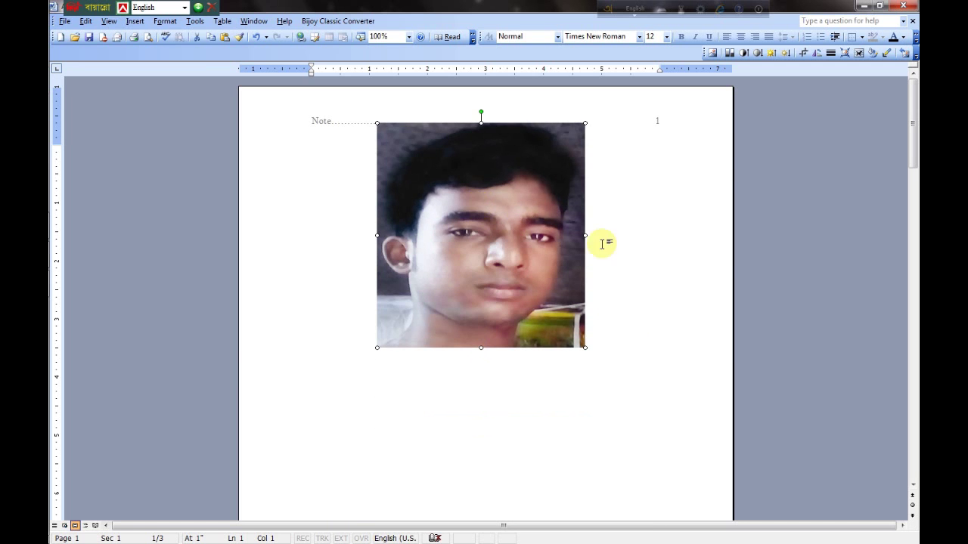
pyautogui.moveTo(587, 235)
pyautogui.mouseDown()
pyautogui.moveTo(536, 227)
pyautogui.moveTo(521, 235)
pyautogui.mouseUp()
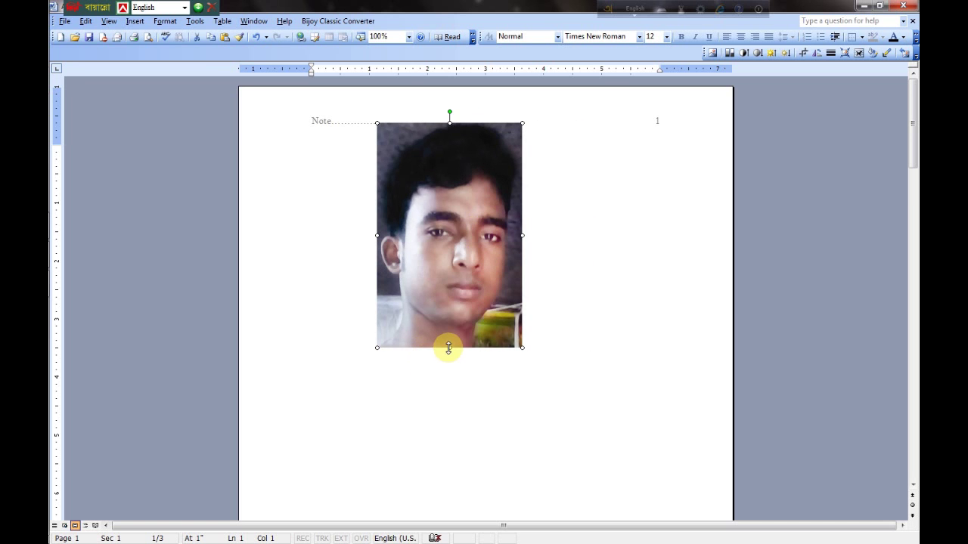
pyautogui.moveTo(448, 348); pyautogui.dragTo(447, 252)
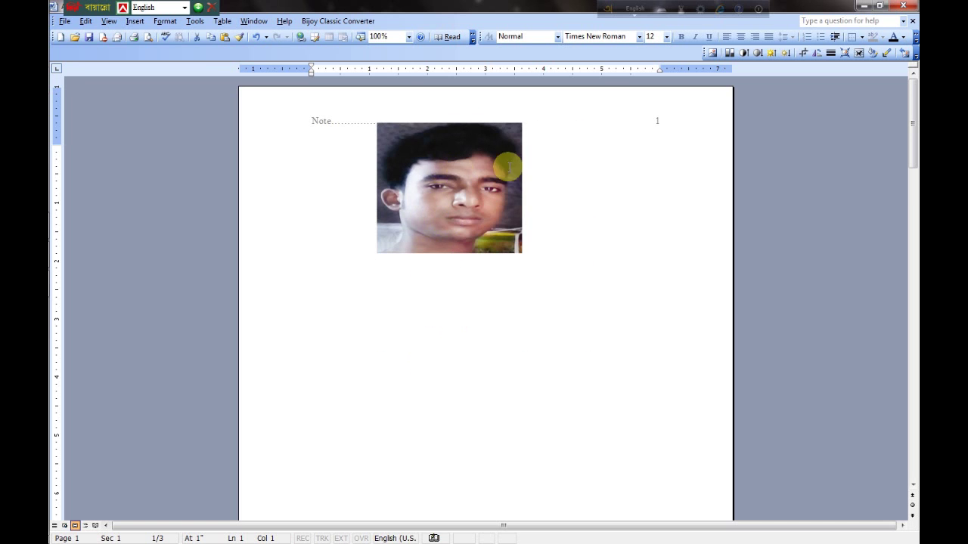
# Step: Place the small photo in the page's top-right corner and trim its height and width
pyautogui.click(658, 151)
pyautogui.click(428, 189)
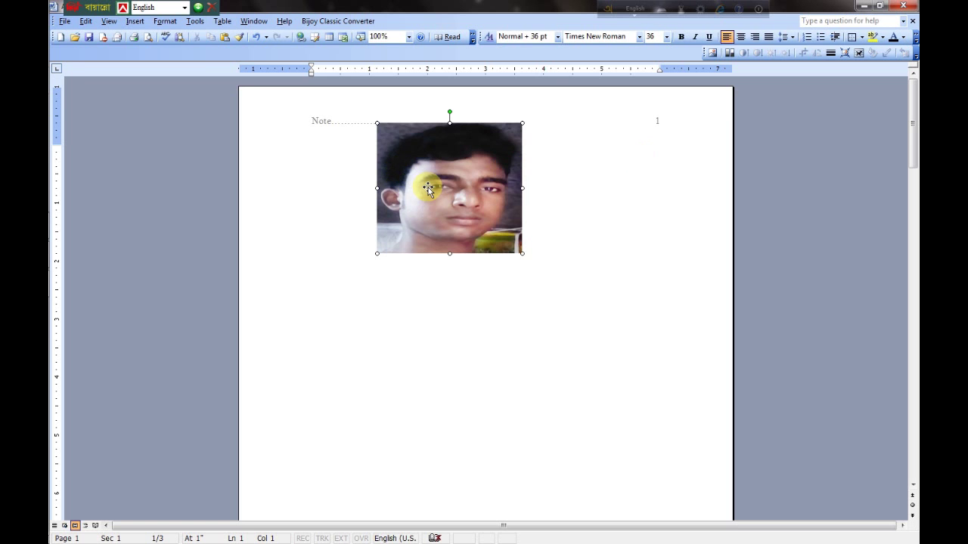
pyautogui.doubleClick(427, 189)
pyautogui.click(604, 156)
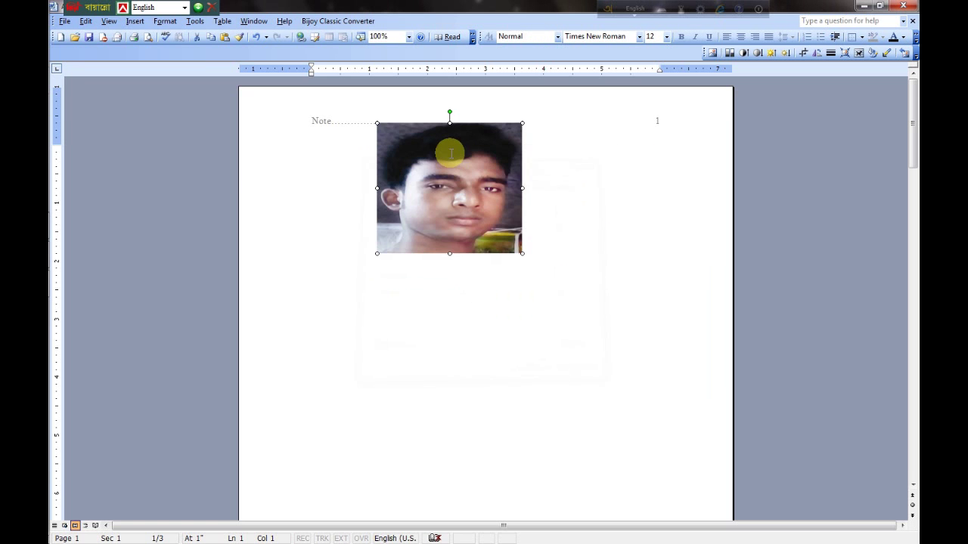
pyautogui.click(435, 198)
pyautogui.moveTo(609, 182); pyautogui.dragTo(644, 164)
pyautogui.moveTo(652, 225); pyautogui.dragTo(653, 210)
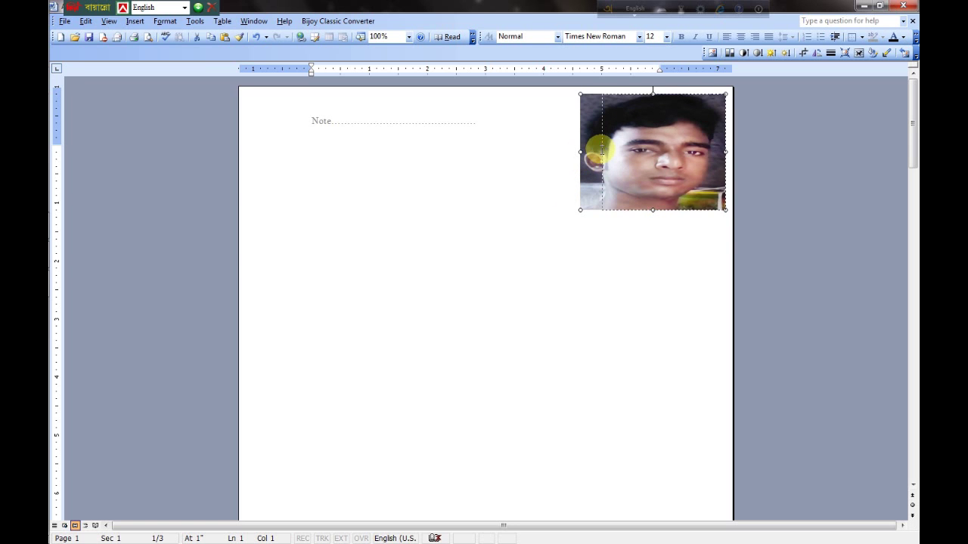
pyautogui.moveTo(602, 151); pyautogui.dragTo(601, 152)
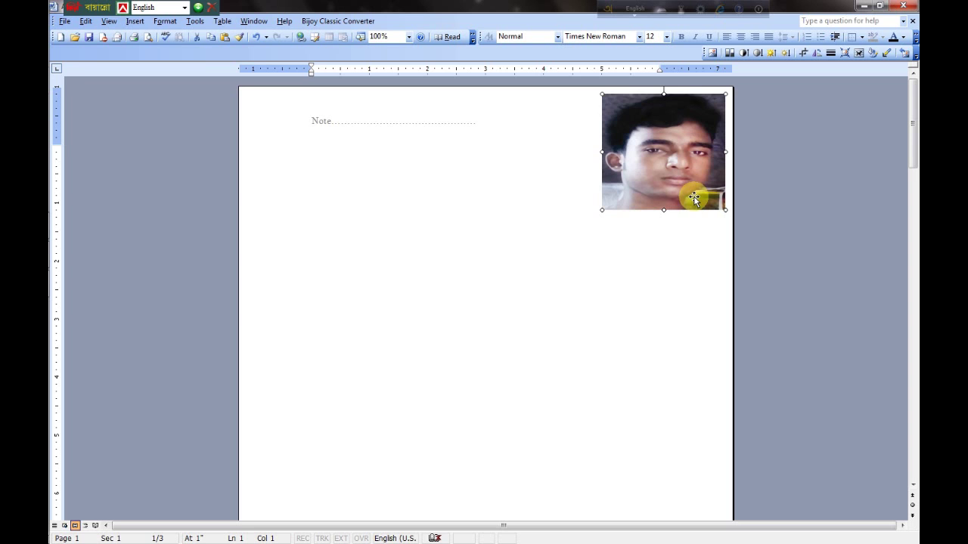
# Step: Deselect the photo and try adding lines at the top of the page, leaving it unchanged
pyautogui.click(538, 213)
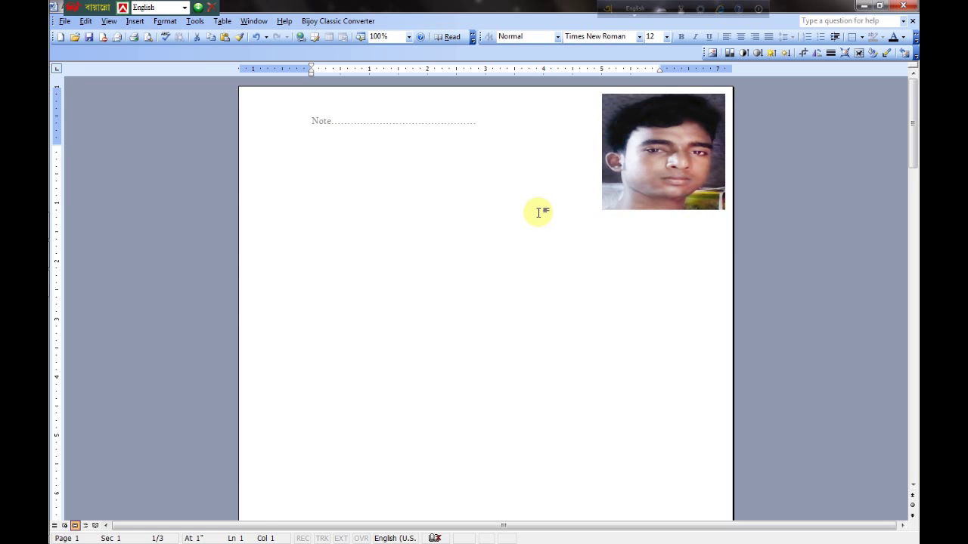
pyautogui.hotkey('ctrl', 'a')
pyautogui.click(690, 251)
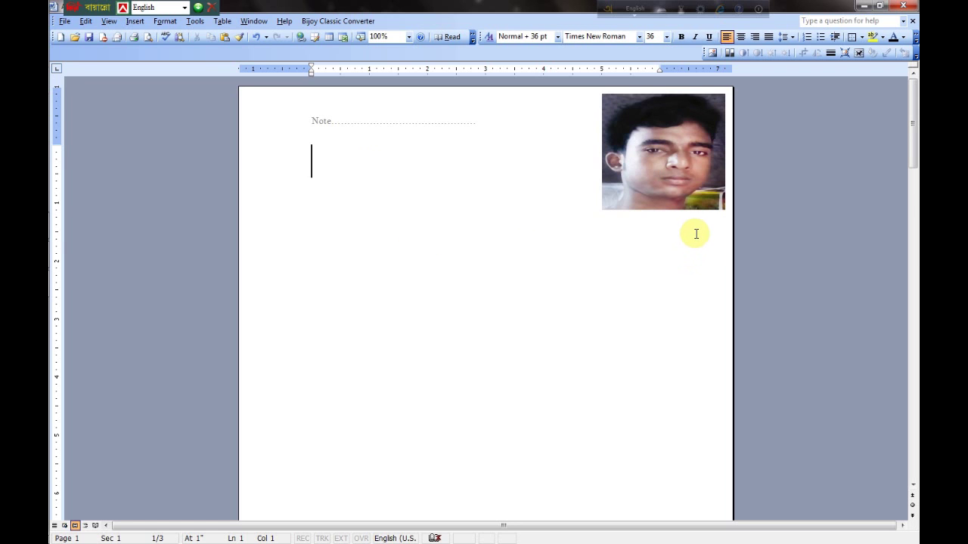
pyautogui.press('Return')
pyautogui.press('Return')
pyautogui.press('Return')
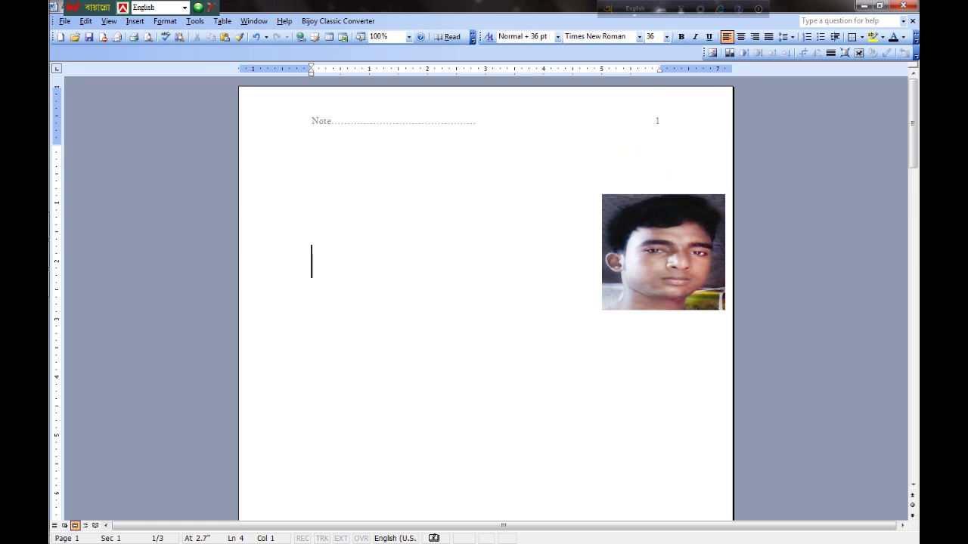
pyautogui.press('BackSpace')
pyautogui.press('BackSpace')
pyautogui.press('BackSpace')
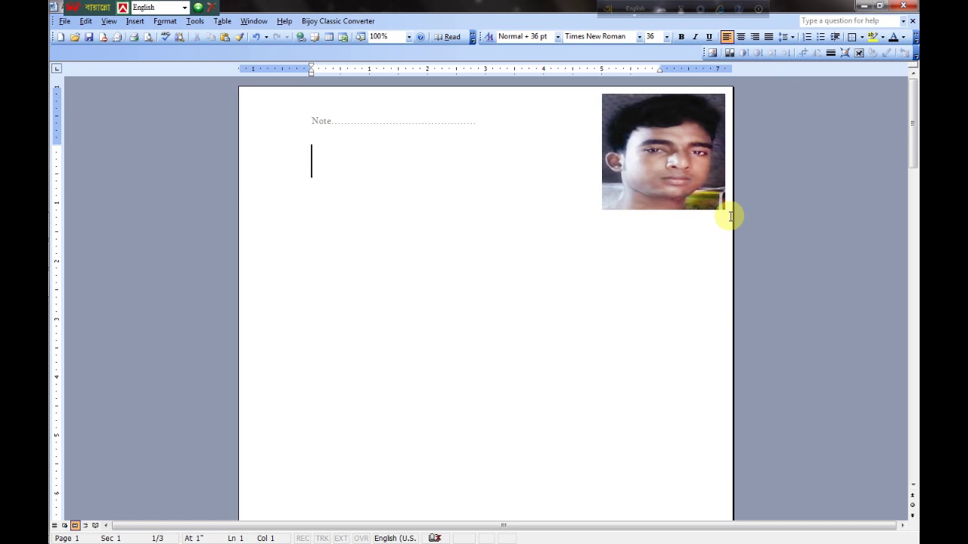
pyautogui.hotkey('shift', 'Down')
pyautogui.press('Left')
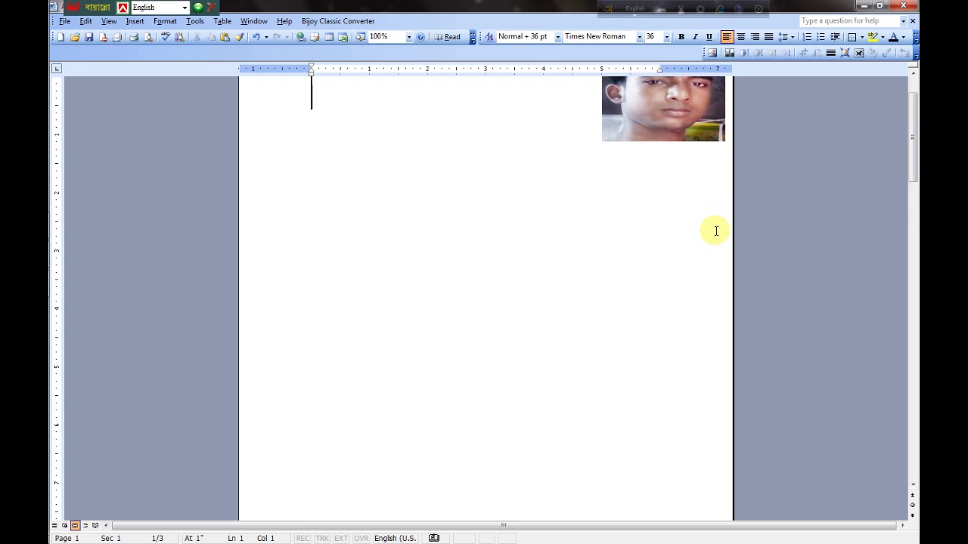
# Step: Open the AutoShapes toolbar from Insert > Picture > AutoShapes
pyautogui.scroll(2, 642, 121)
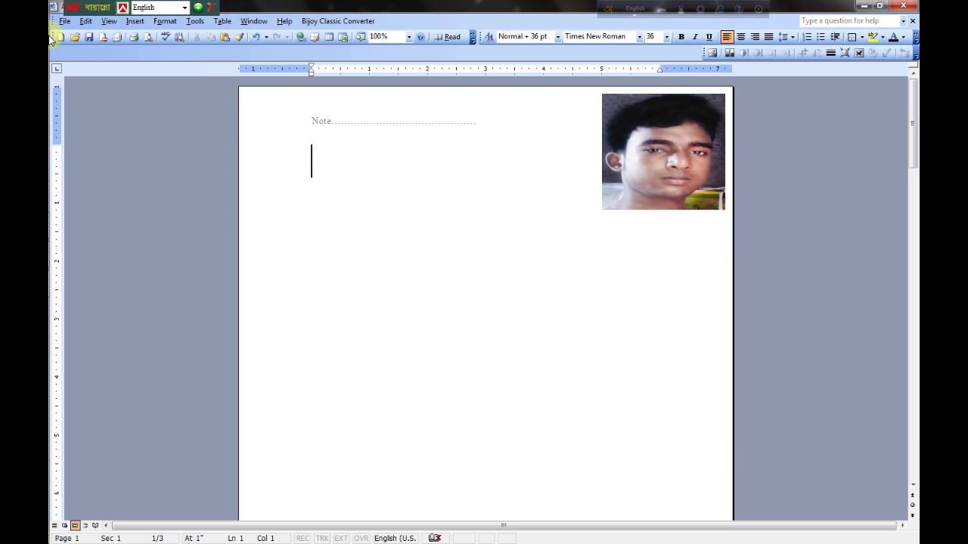
pyautogui.click(135, 22)
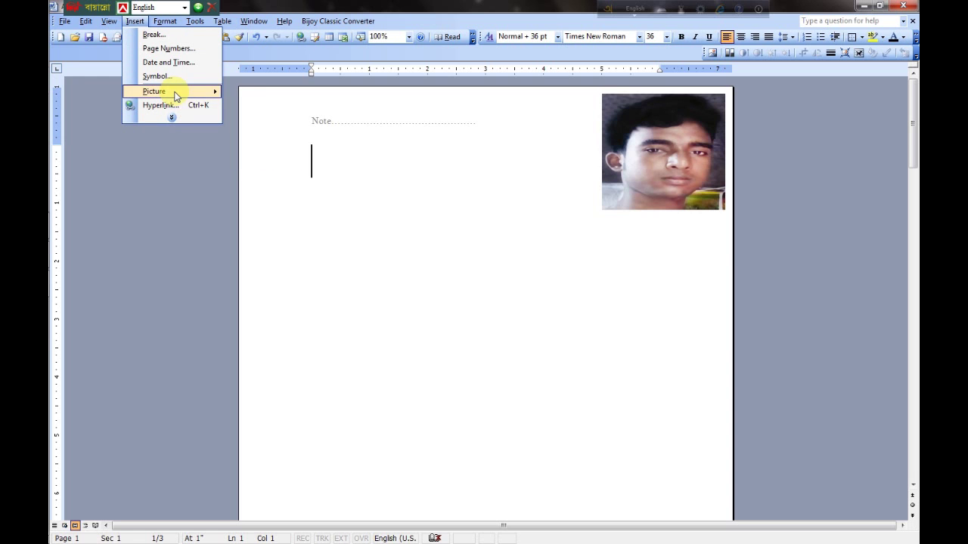
pyautogui.moveTo(155, 92)
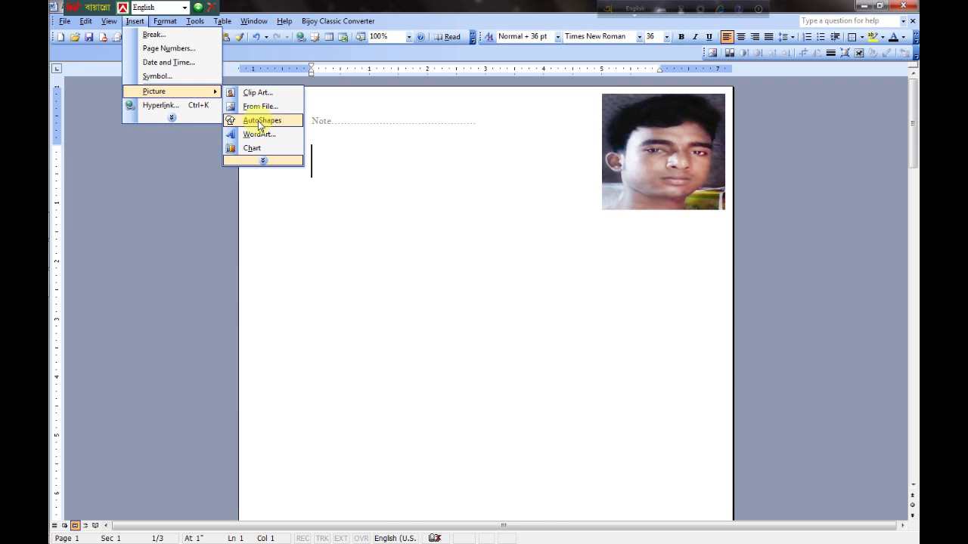
pyautogui.click(259, 122)
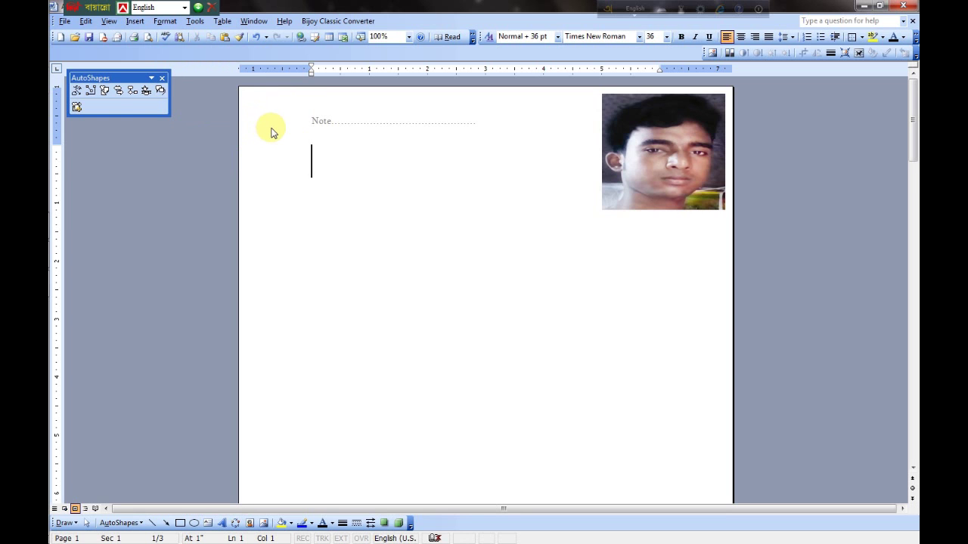
# Step: Browse the AutoShapes categories and pick Flowchart: Punched Tape, which creates a drawing canvas
pyautogui.click(120, 92)
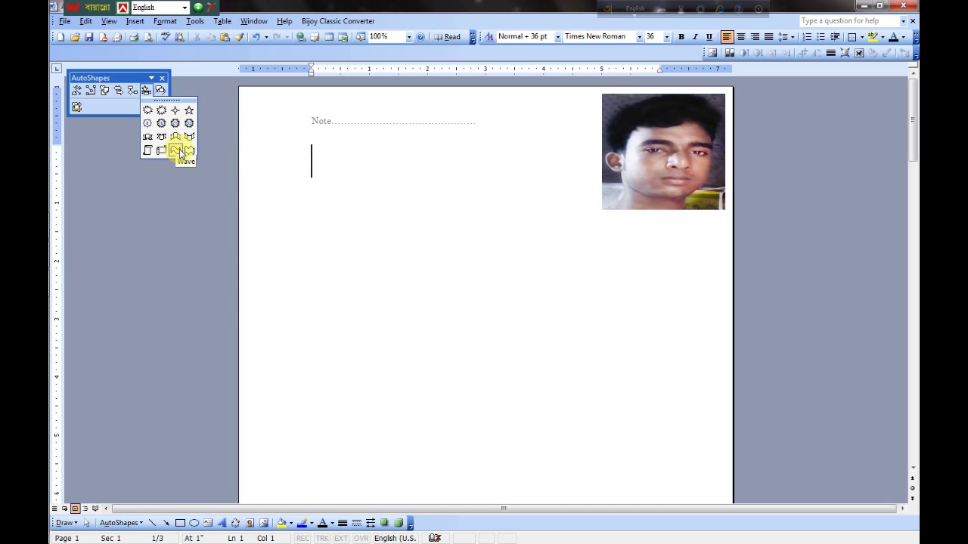
pyautogui.click(106, 91)
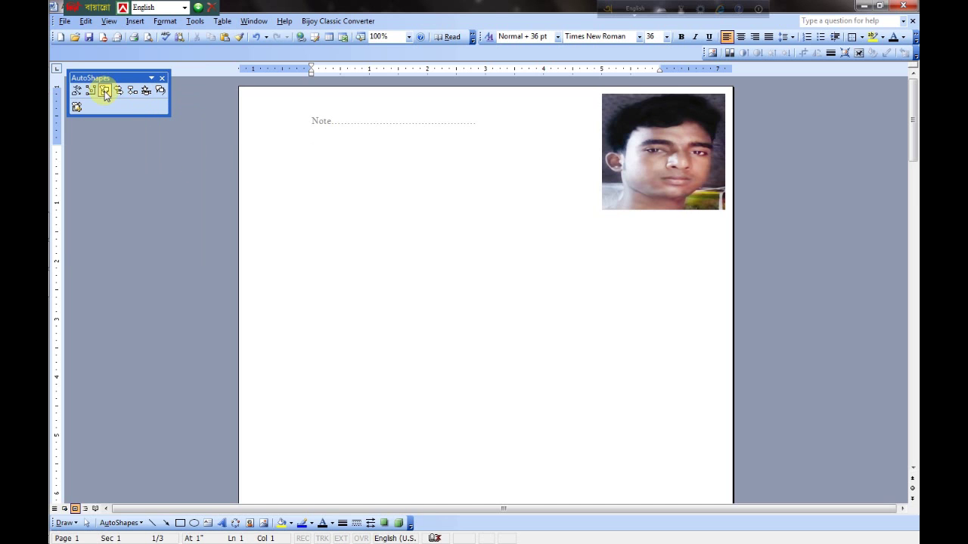
pyautogui.click(105, 92)
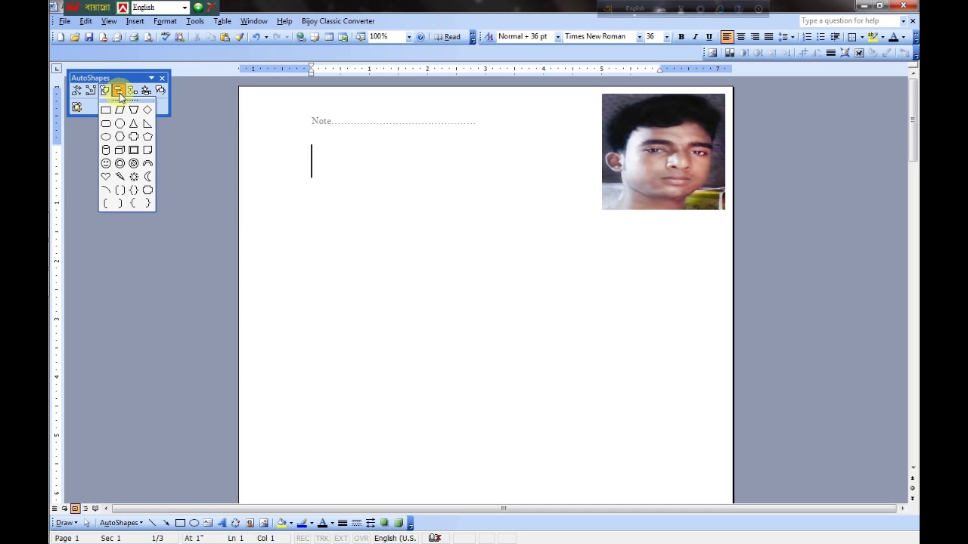
pyautogui.click(119, 91)
pyautogui.click(133, 91)
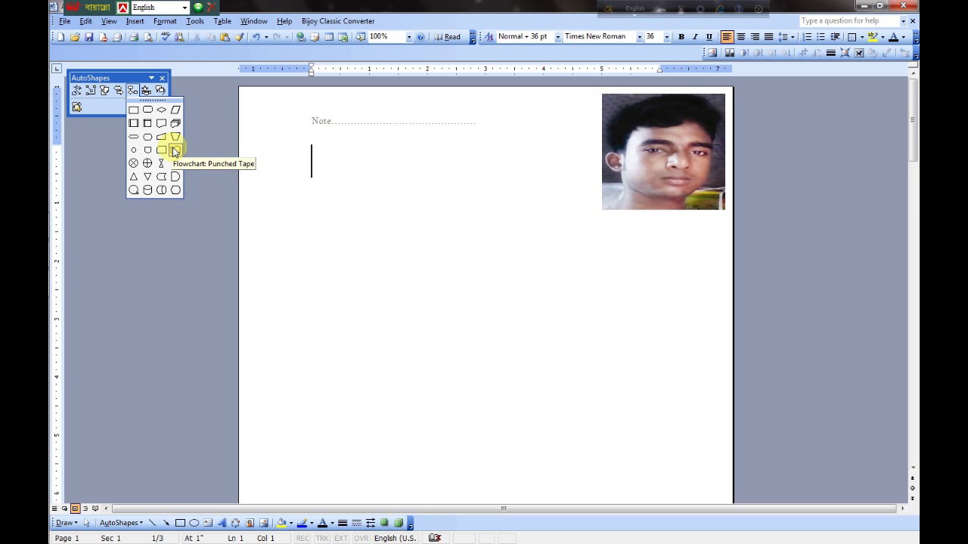
pyautogui.click(175, 150)
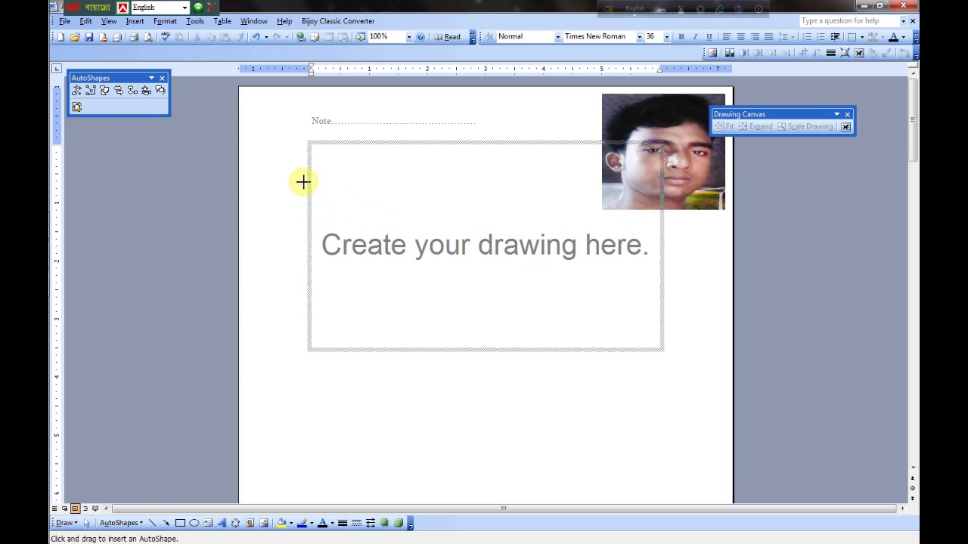
# Step: Draw the punched-tape wave banner below the Note line, delete the corner photo, and fine-tune the banner's position
pyautogui.moveTo(305, 187)
pyautogui.mouseDown()
pyautogui.moveTo(428, 224)
pyautogui.moveTo(507, 292)
pyautogui.moveTo(551, 311)
pyautogui.mouseUp()
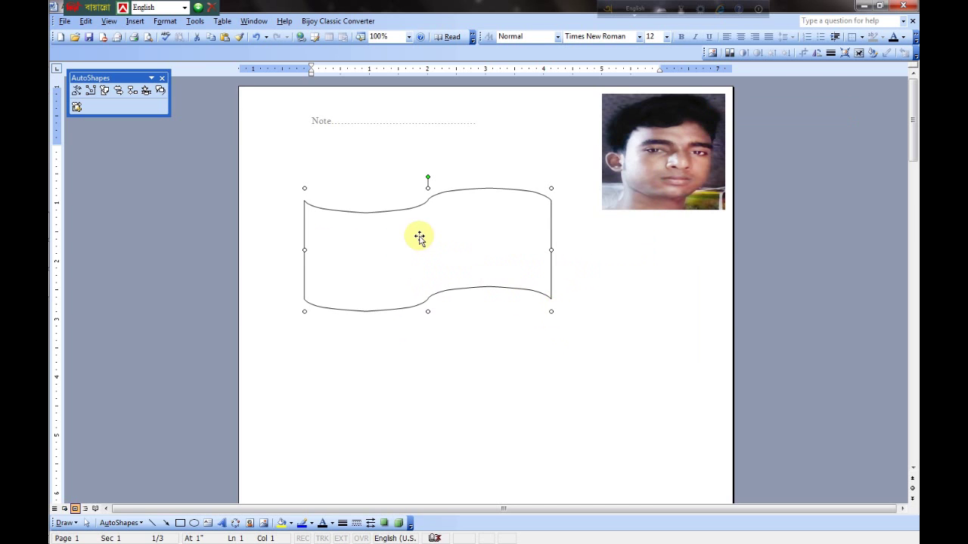
pyautogui.moveTo(419, 238); pyautogui.dragTo(477, 267)
pyautogui.click(658, 161)
pyautogui.click(652, 181)
pyautogui.press('Delete')
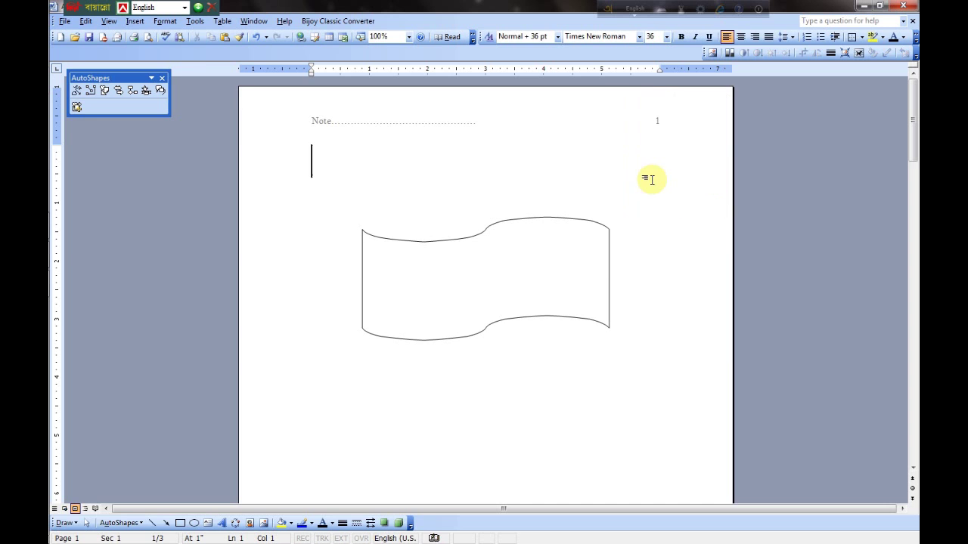
pyautogui.moveTo(418, 275)
pyautogui.mouseDown()
pyautogui.moveTo(462, 277)
pyautogui.moveTo(467, 243)
pyautogui.mouseUp()
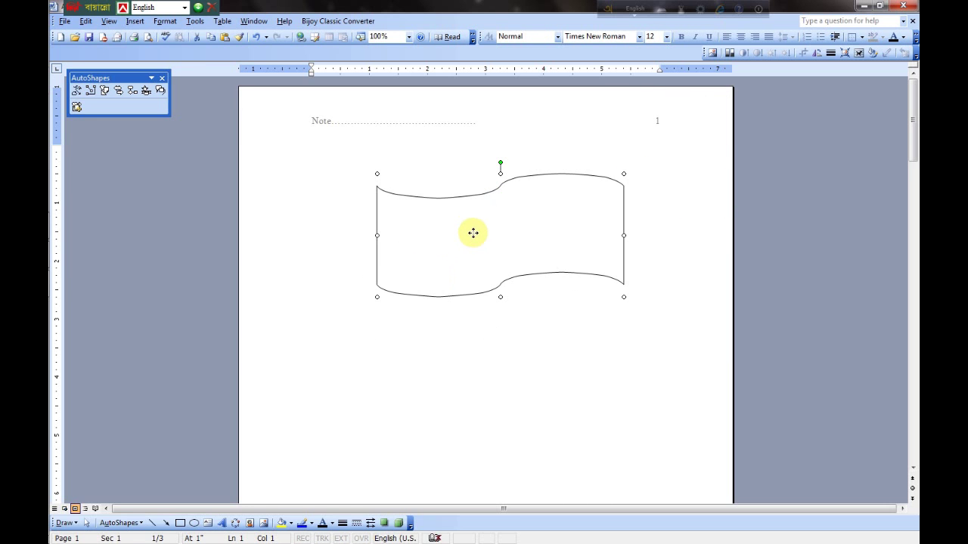
pyautogui.moveTo(473, 220); pyautogui.dragTo(473, 221)
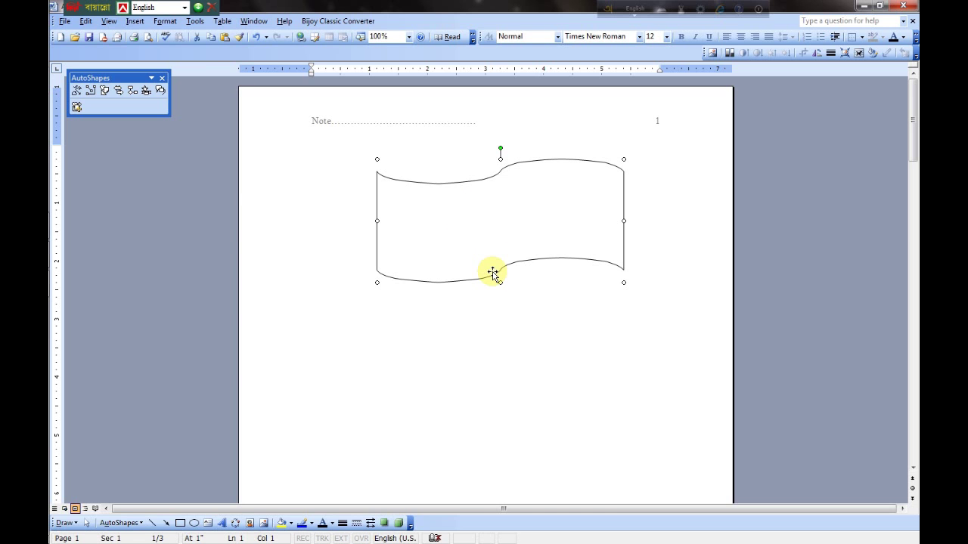
pyautogui.click(145, 91)
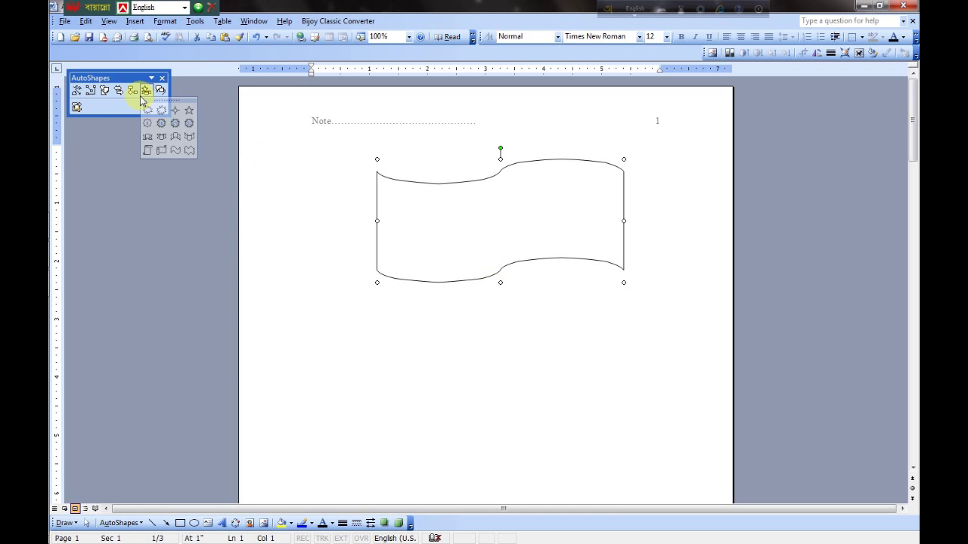
pyautogui.moveTo(104, 90)
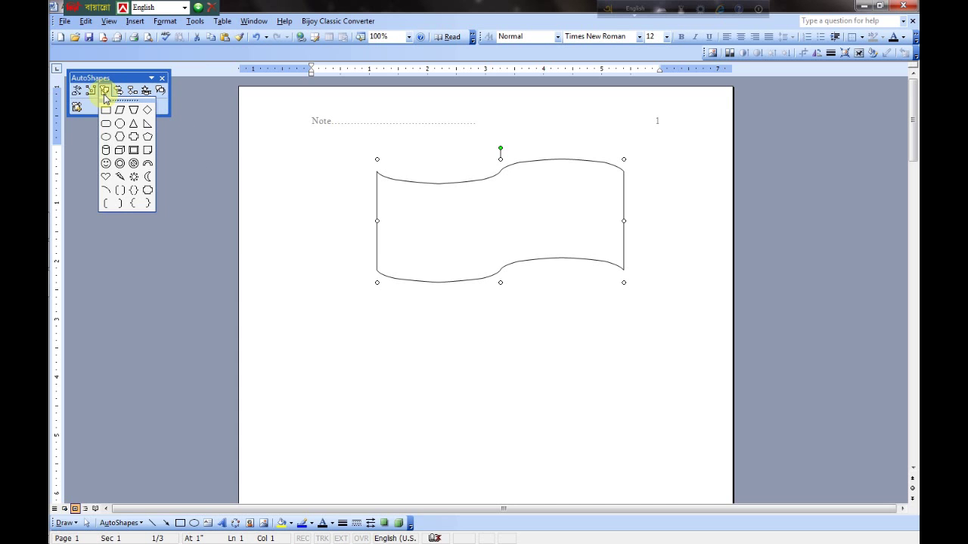
# Step: Draw an oval inside the wavy banner and shift it slightly left to centre it
pyautogui.click(107, 137)
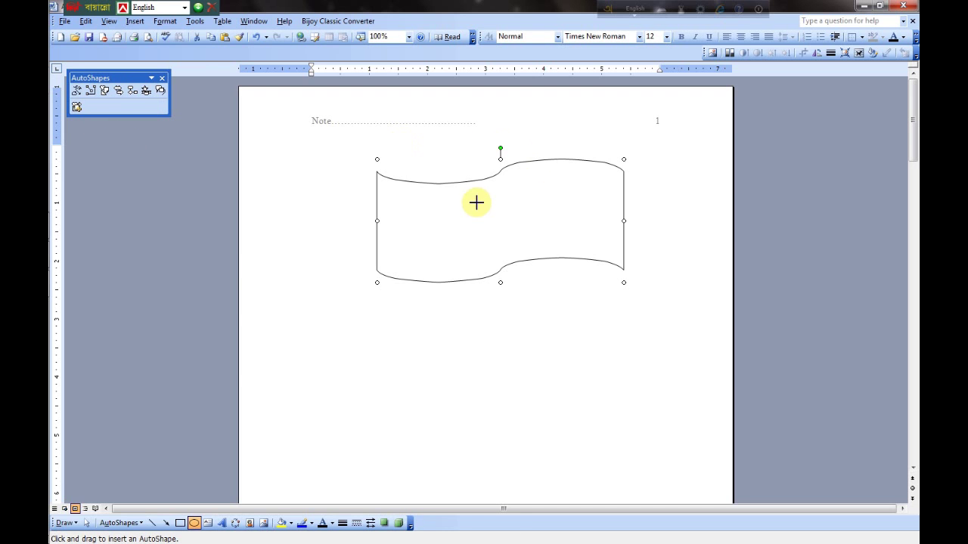
pyautogui.moveTo(471, 195)
pyautogui.mouseDown()
pyautogui.moveTo(542, 240)
pyautogui.moveTo(572, 246)
pyautogui.mouseUp()
pyautogui.moveTo(526, 221); pyautogui.dragTo(513, 223)
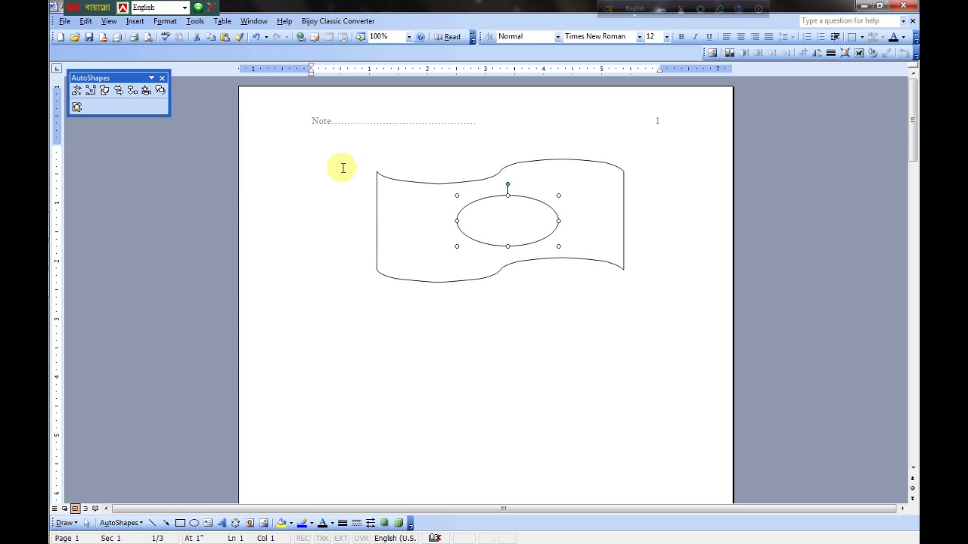
# Step: Draw a long vertical Line AutoShape from above the banner down the page along its left edge
pyautogui.click(83, 94)
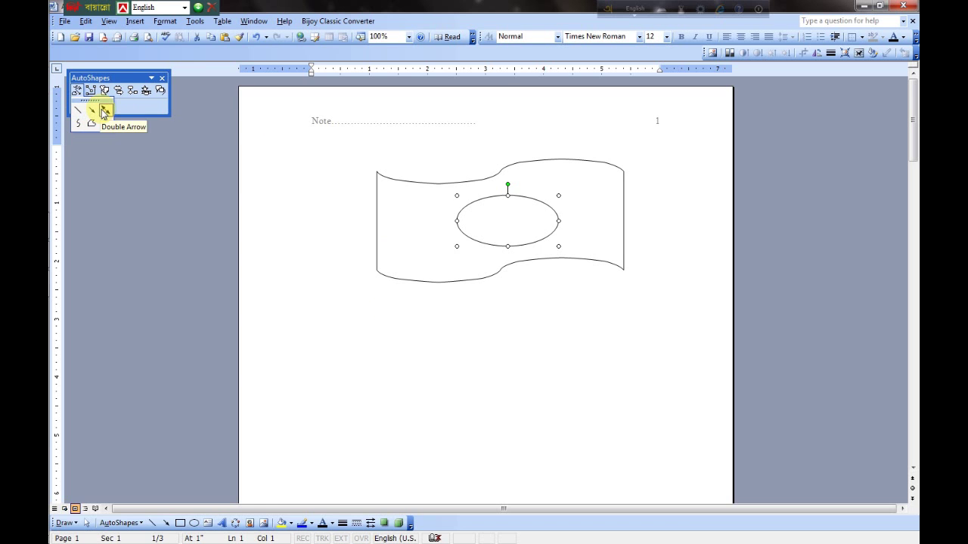
pyautogui.press('Escape')
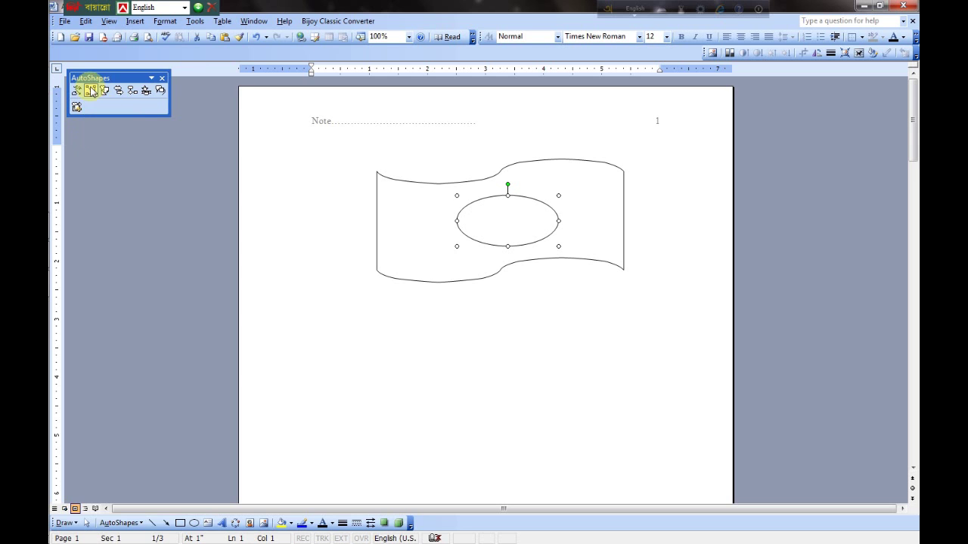
pyautogui.click(91, 94)
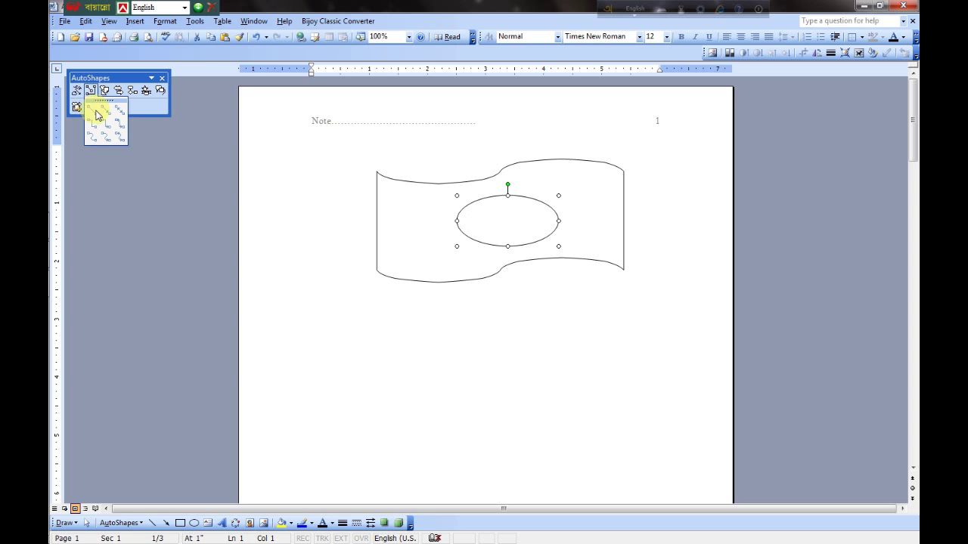
pyautogui.click(310, 153)
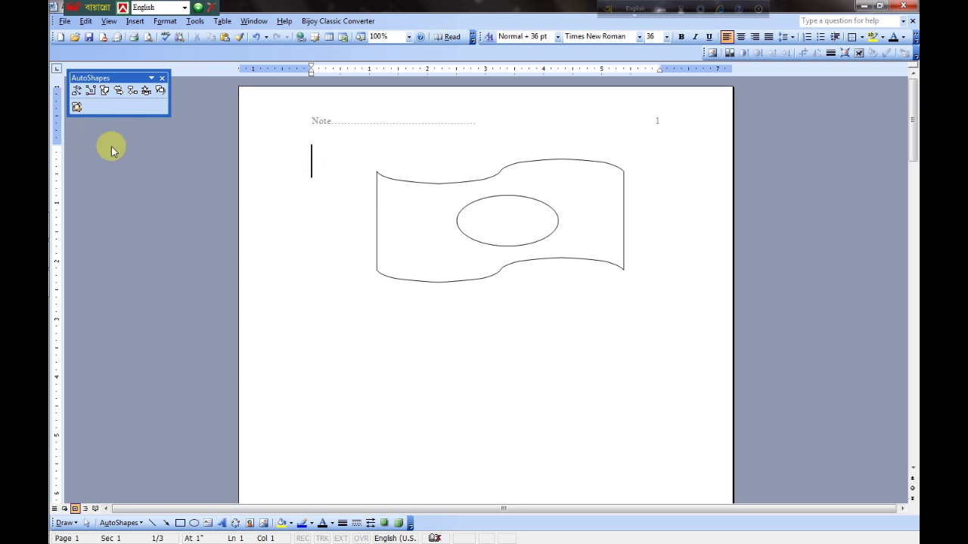
pyautogui.click(95, 92)
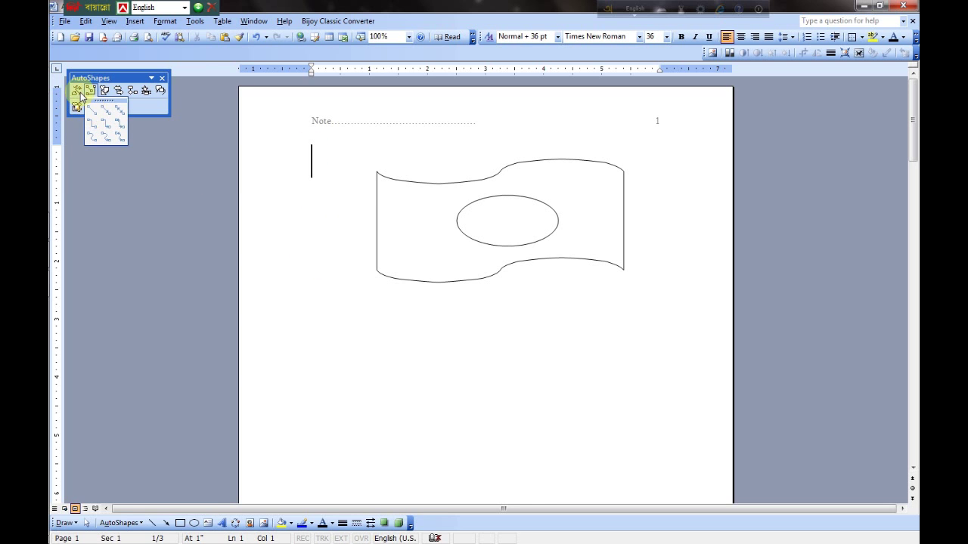
pyautogui.click(78, 92)
pyautogui.click(78, 91)
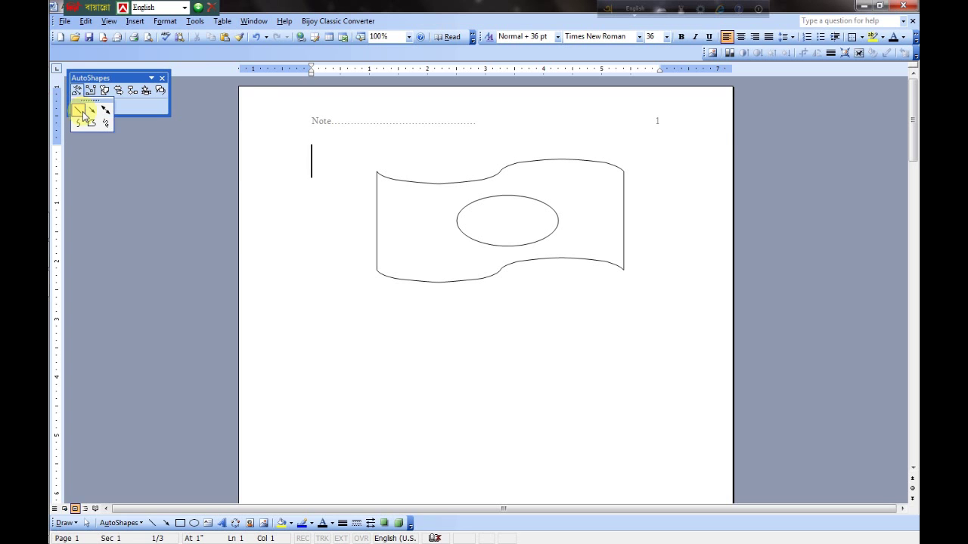
pyautogui.click(78, 112)
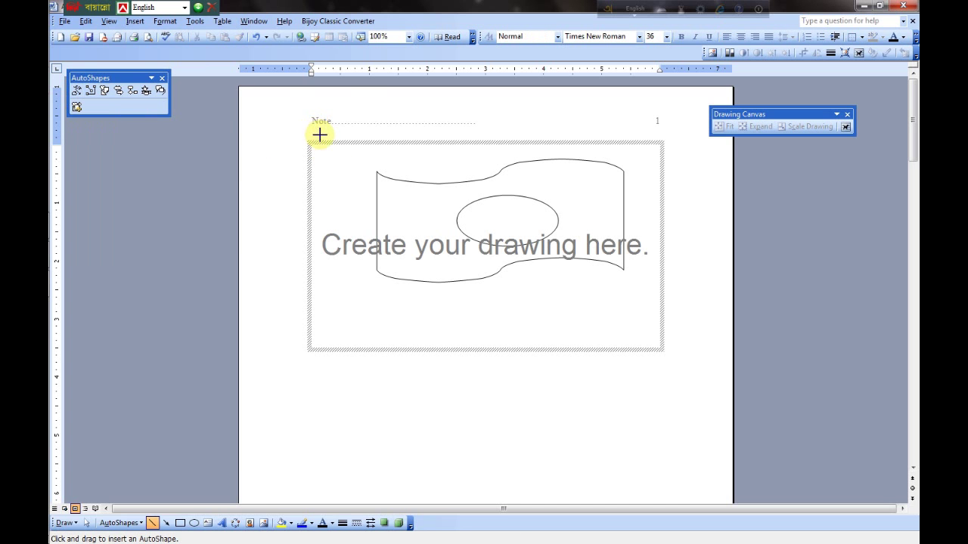
pyautogui.moveTo(369, 123)
pyautogui.mouseDown()
pyautogui.moveTo(364, 357)
pyautogui.moveTo(376, 449)
pyautogui.mouseUp()
pyautogui.press('Escape')
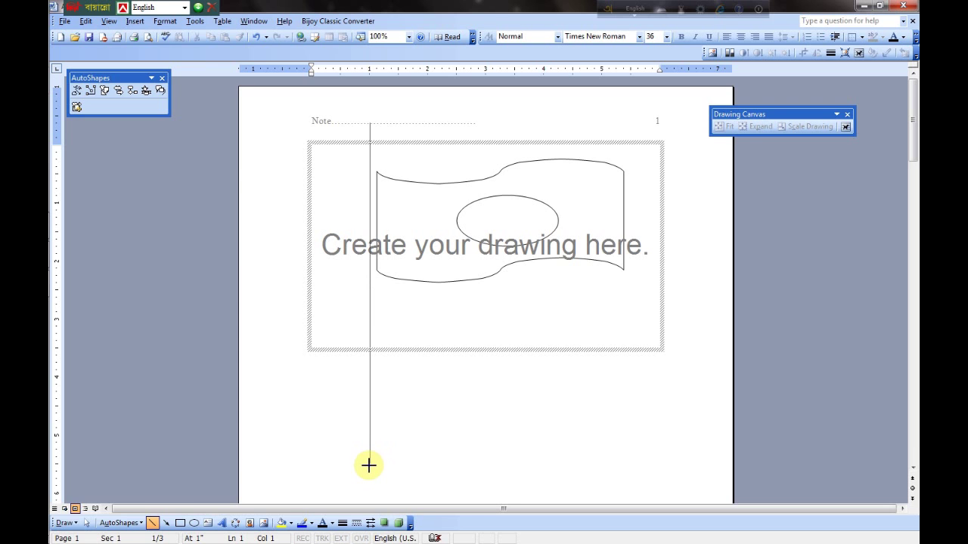
pyautogui.moveTo(369, 473); pyautogui.dragTo(369, 472)
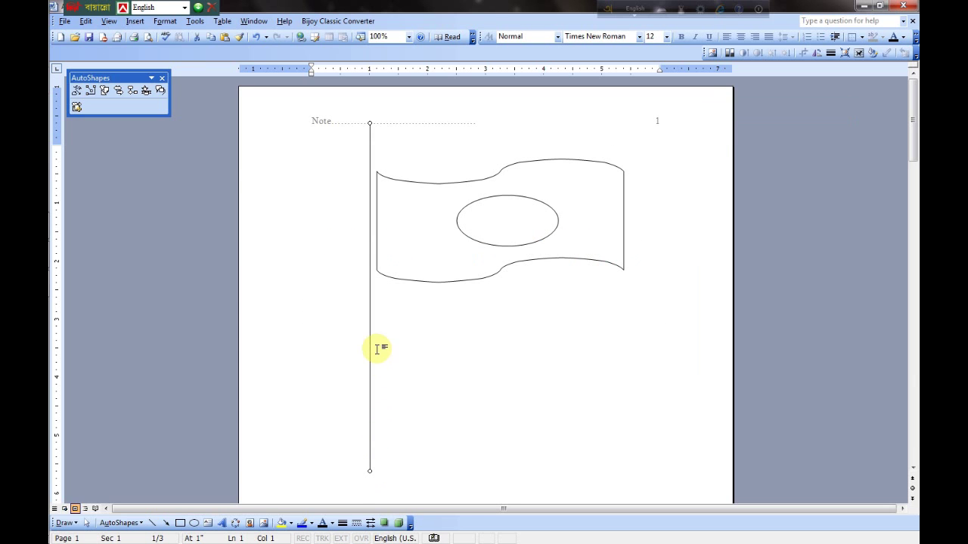
# Step: Shift the flagpole line down, then try a Scribble tie near its top and delete it
pyautogui.moveTo(370, 338); pyautogui.dragTo(370, 353)
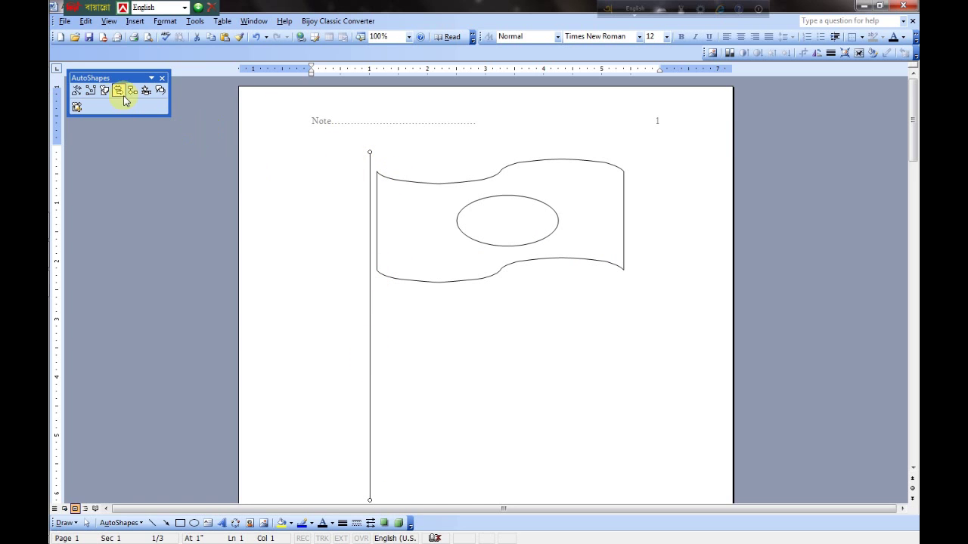
pyautogui.click(82, 92)
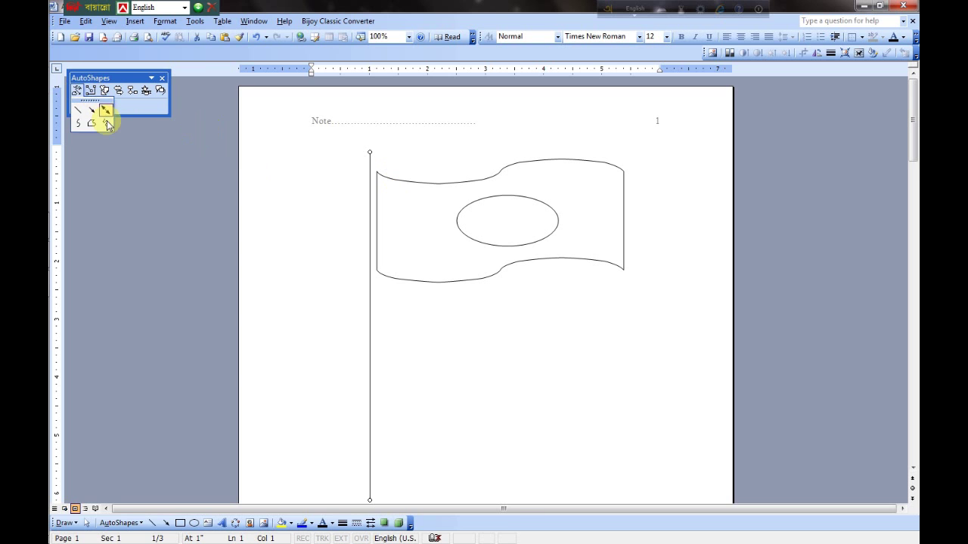
pyautogui.click(99, 118)
pyautogui.moveTo(364, 177); pyautogui.dragTo(372, 173)
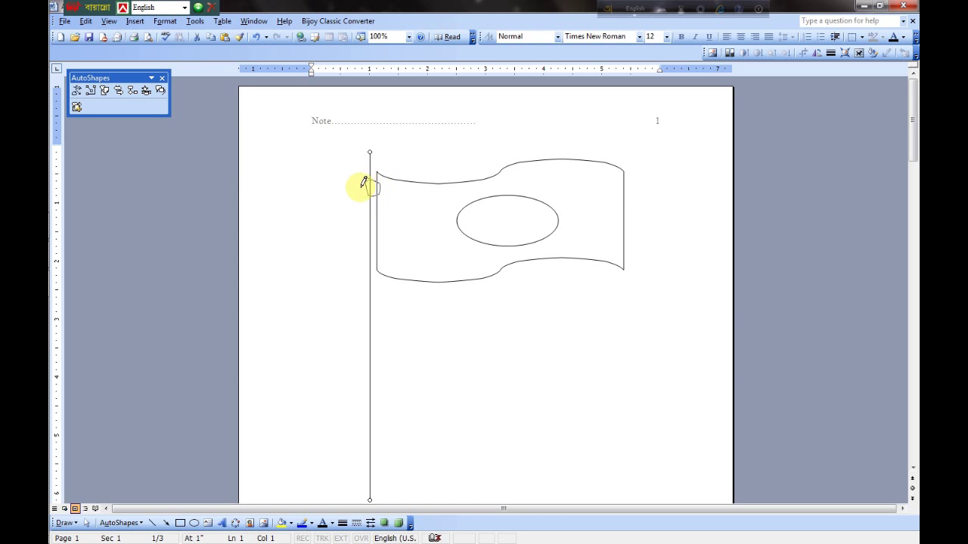
pyautogui.moveTo(367, 188); pyautogui.dragTo(371, 189)
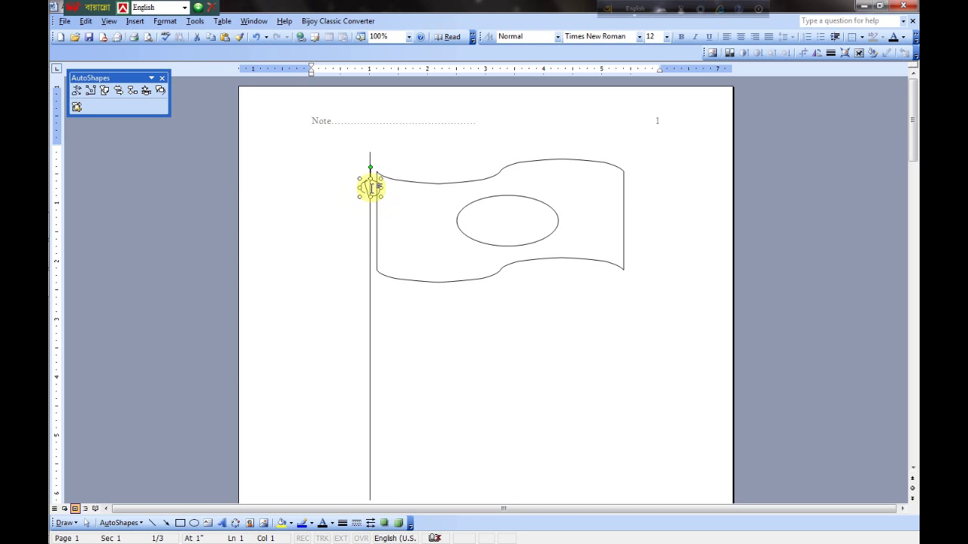
pyautogui.press('Delete')
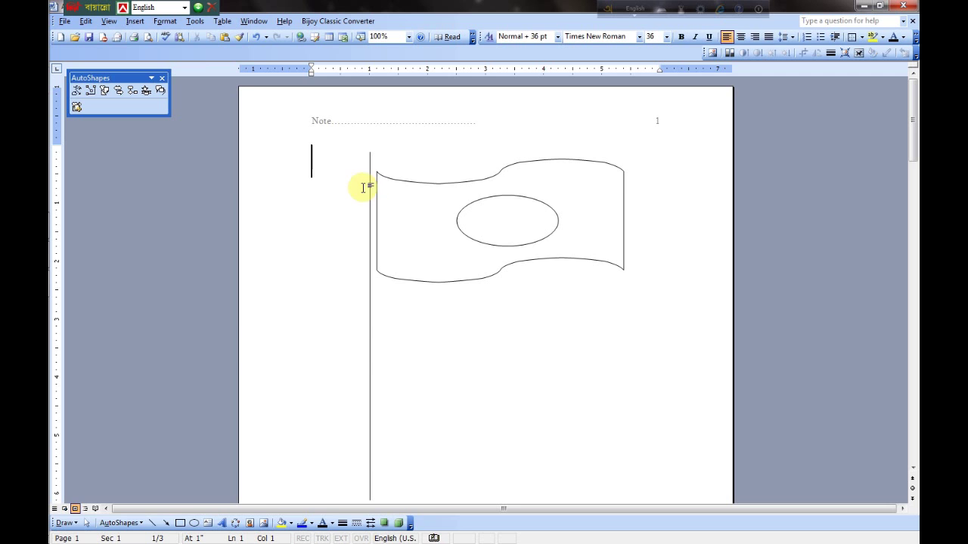
pyautogui.click(83, 90)
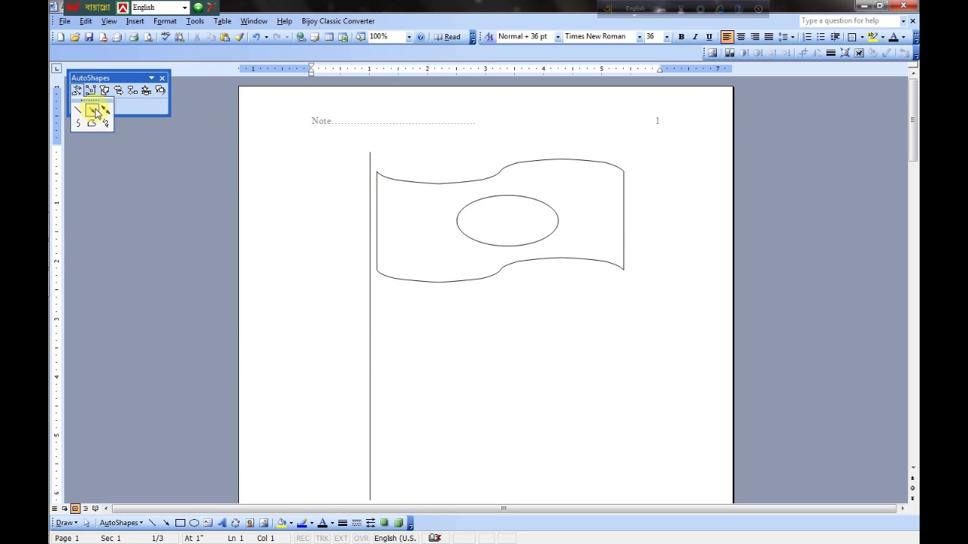
pyautogui.click(106, 124)
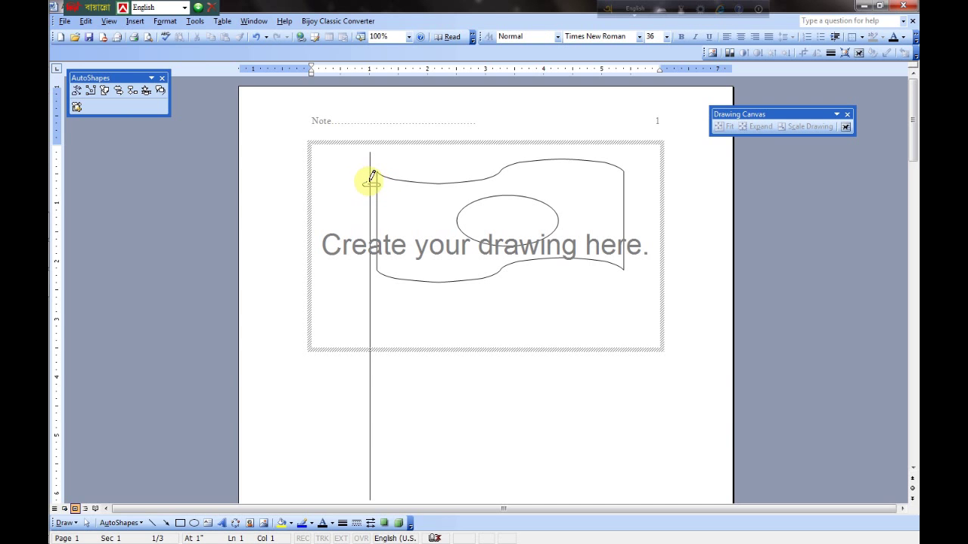
# Step: Scribble small ties around the pole at the banner's top, lower edge and middle
pyautogui.moveTo(368, 189); pyautogui.dragTo(372, 184)
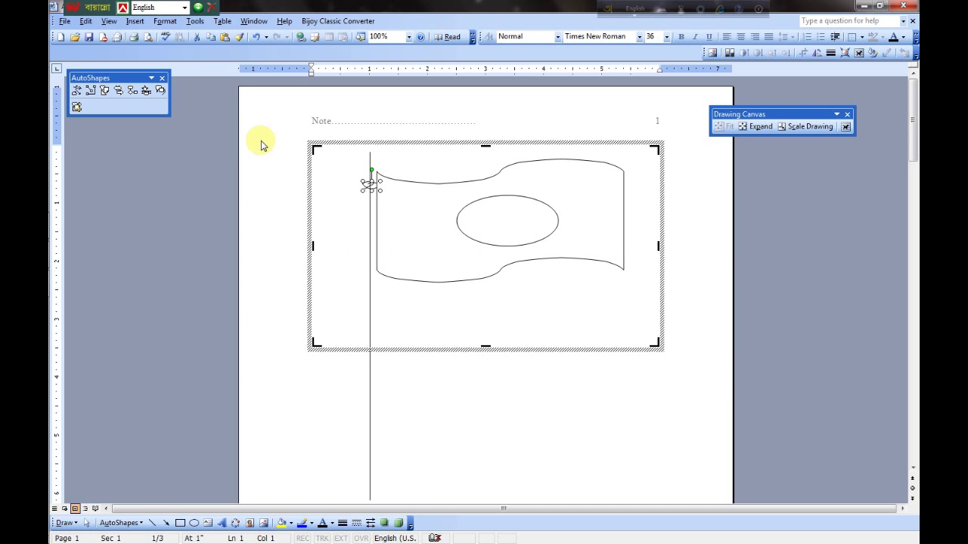
pyautogui.click(78, 92)
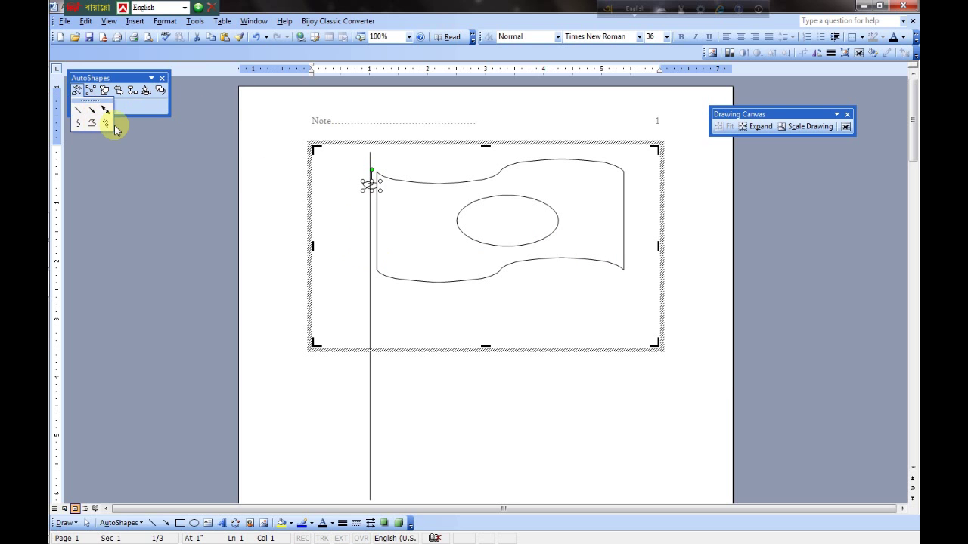
pyautogui.click(106, 124)
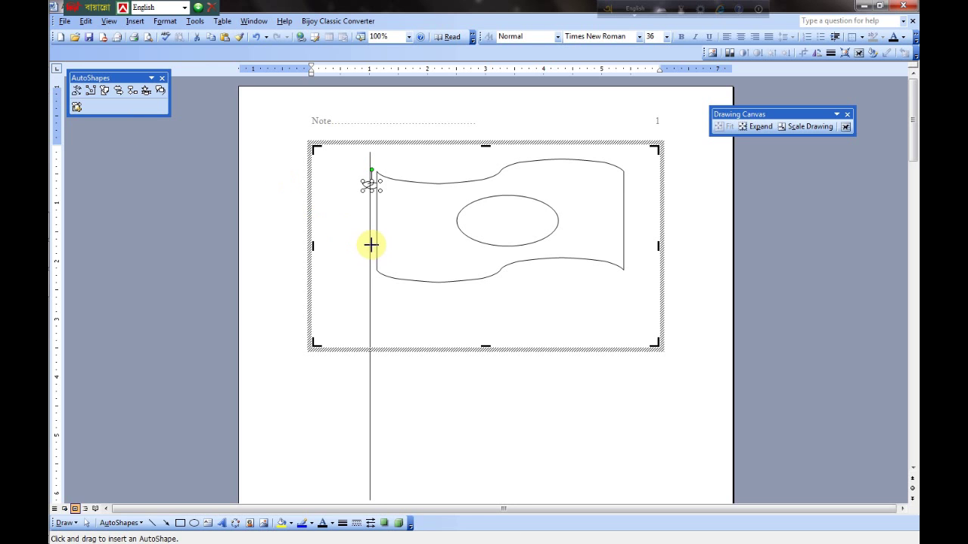
pyautogui.moveTo(365, 249); pyautogui.dragTo(370, 250)
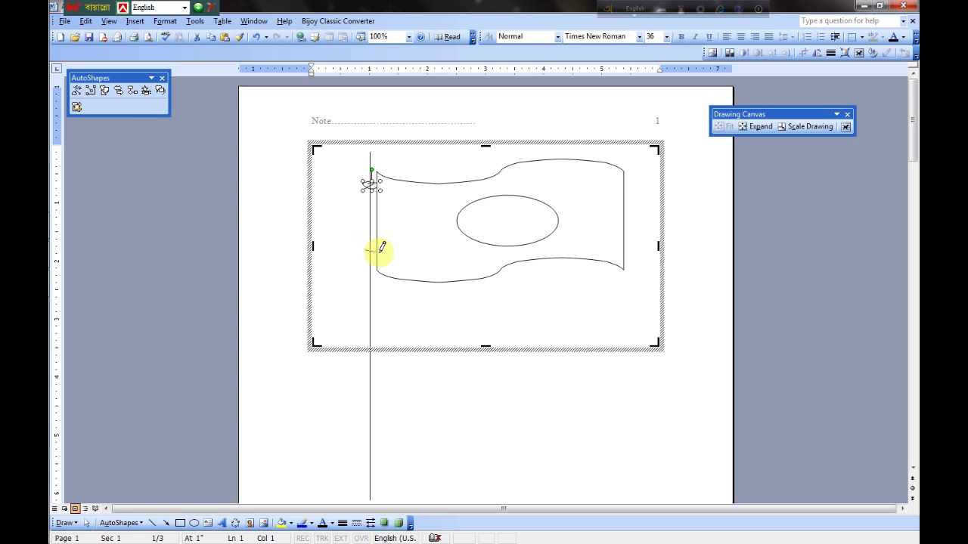
pyautogui.moveTo(366, 242); pyautogui.dragTo(378, 254)
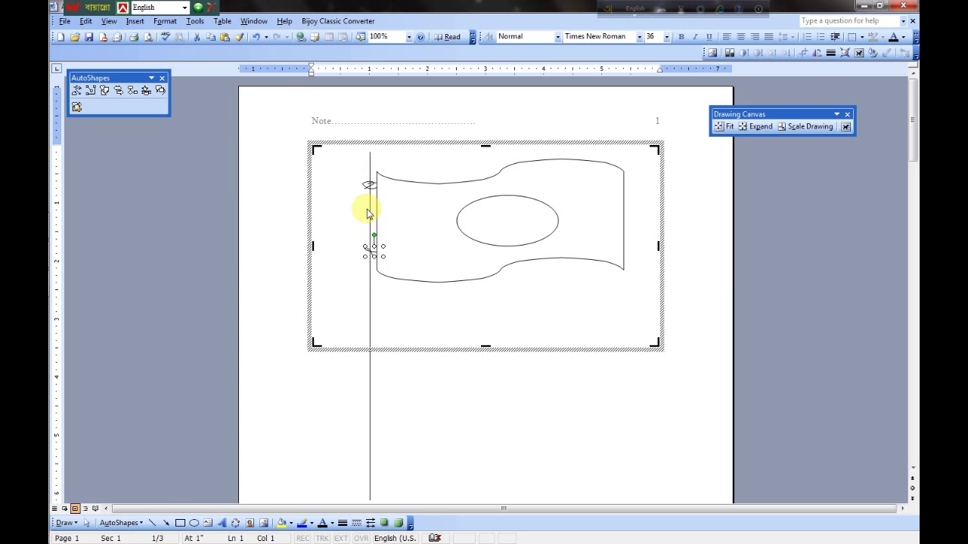
pyautogui.click(341, 210)
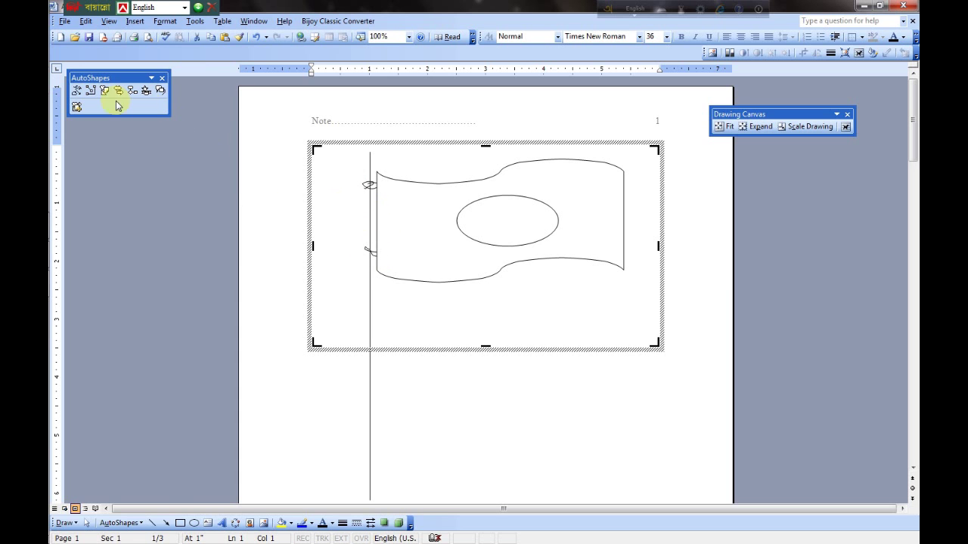
pyautogui.click(78, 91)
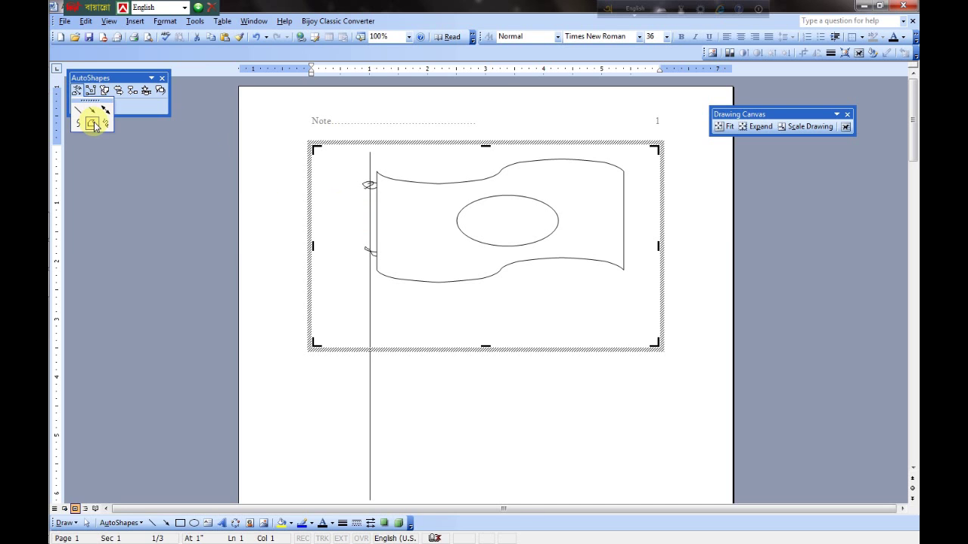
pyautogui.click(103, 126)
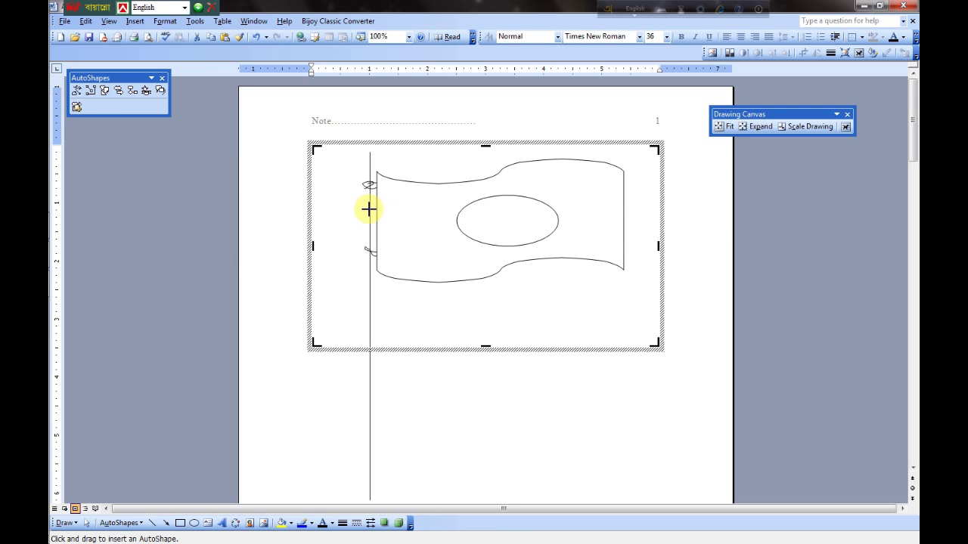
pyautogui.moveTo(365, 210); pyautogui.dragTo(366, 210)
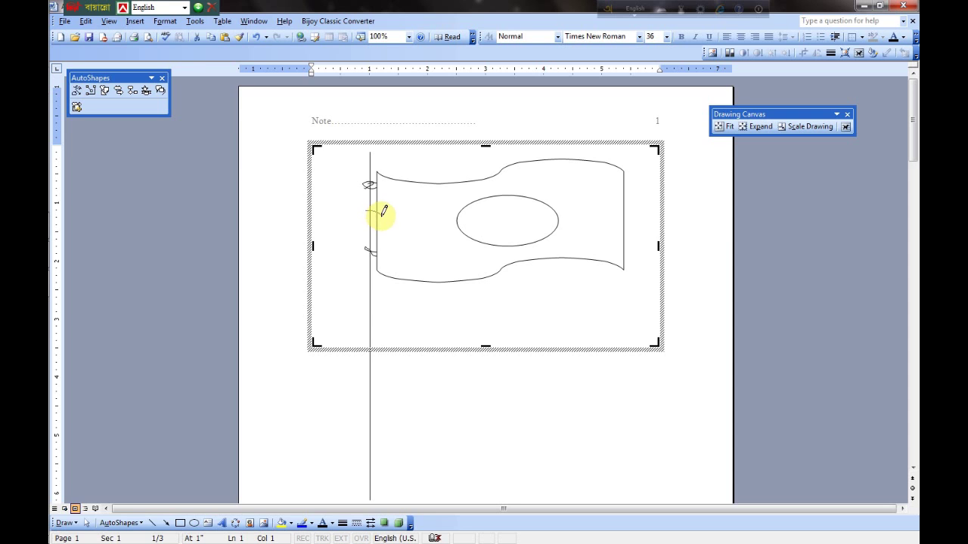
pyautogui.moveTo(368, 203); pyautogui.dragTo(372, 209)
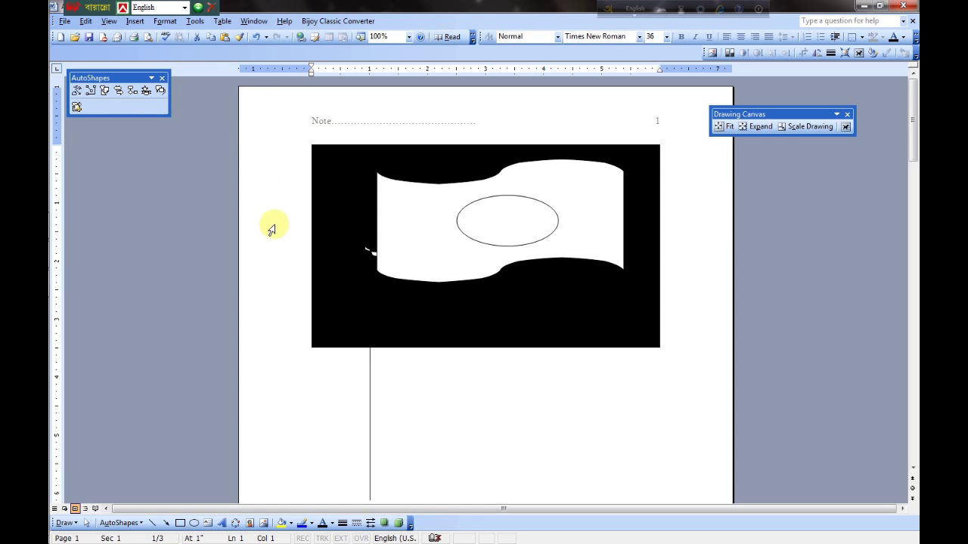
pyautogui.click(371, 320)
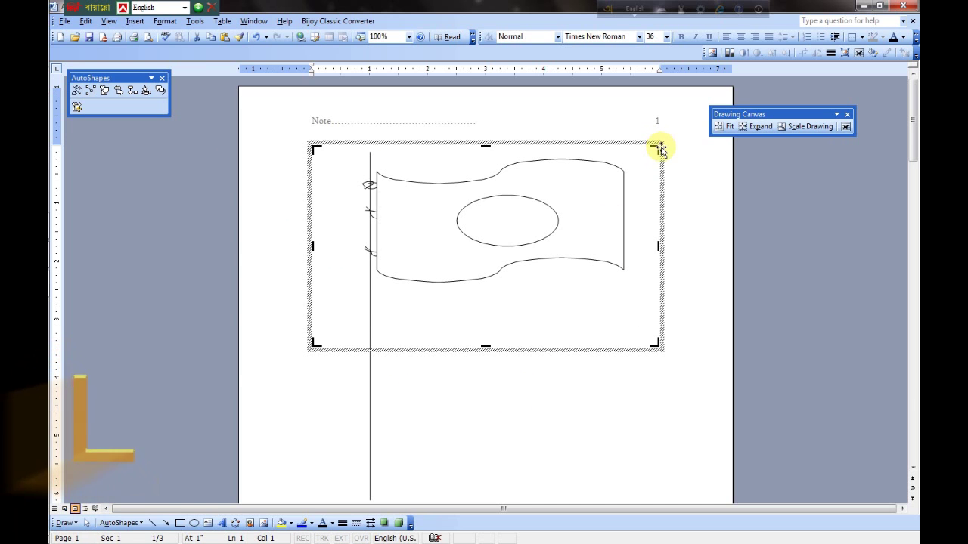
# Step: Open the More AutoShapes clip art pane, scribble a trial tie, and reselect the flag after leaving header editing
pyautogui.click(660, 147)
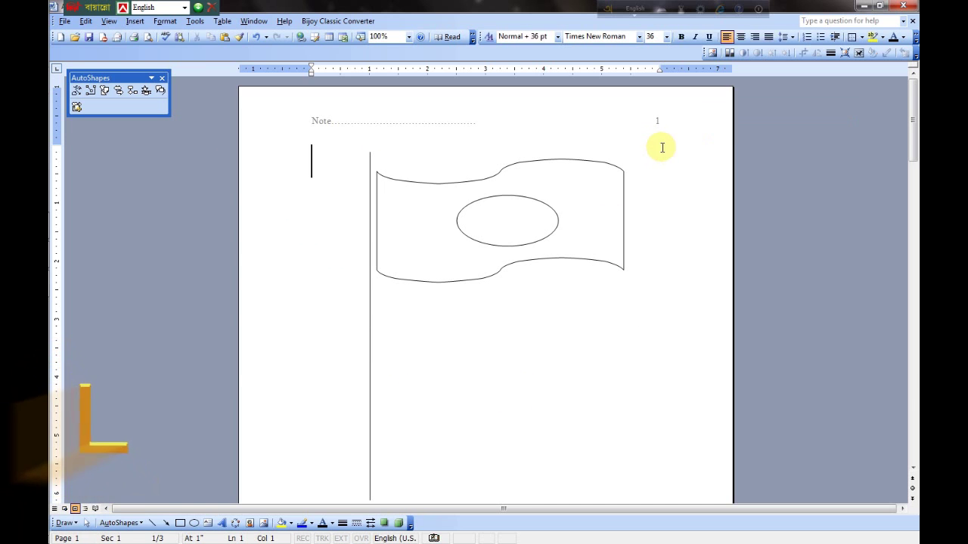
pyautogui.click(77, 107)
pyautogui.click(76, 90)
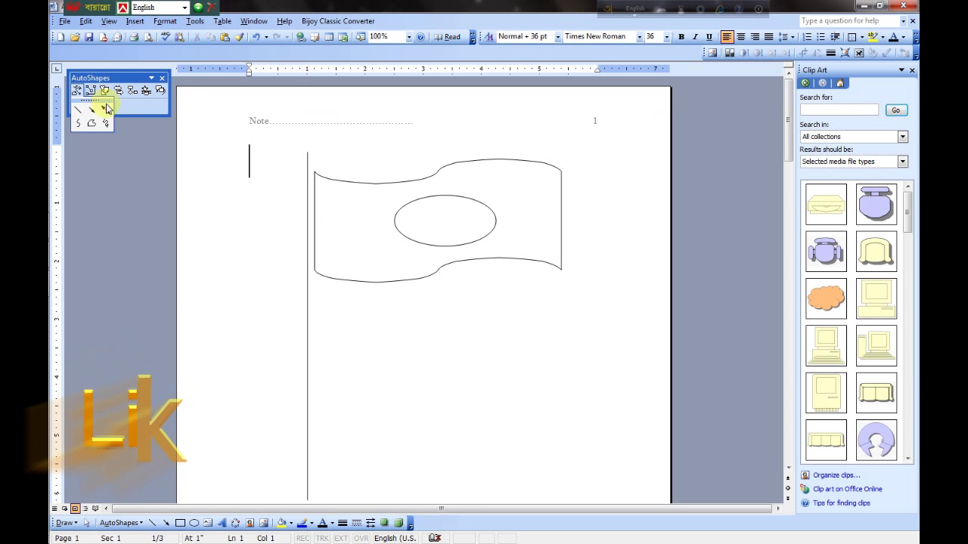
pyautogui.click(91, 122)
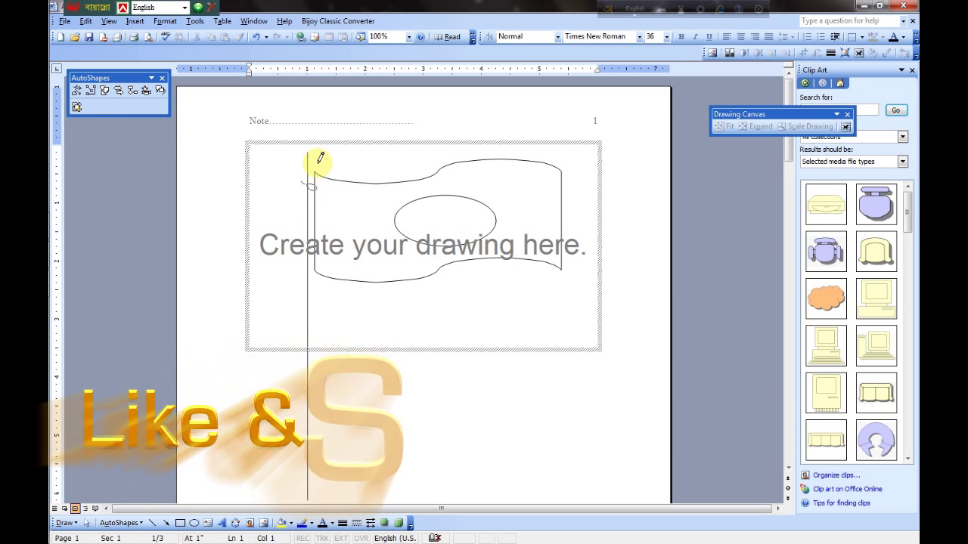
pyautogui.moveTo(302, 179); pyautogui.dragTo(316, 189)
pyautogui.doubleClick(470, 117)
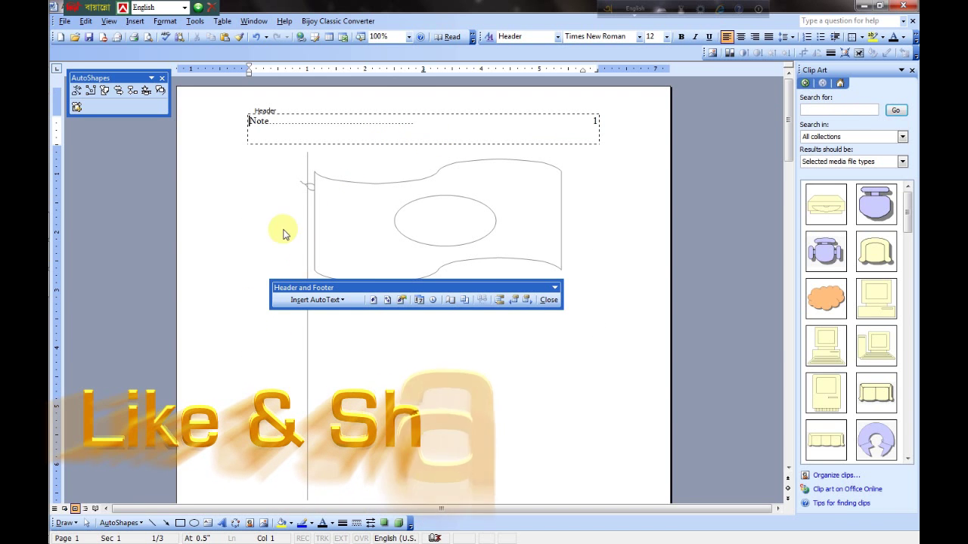
pyautogui.doubleClick(476, 293)
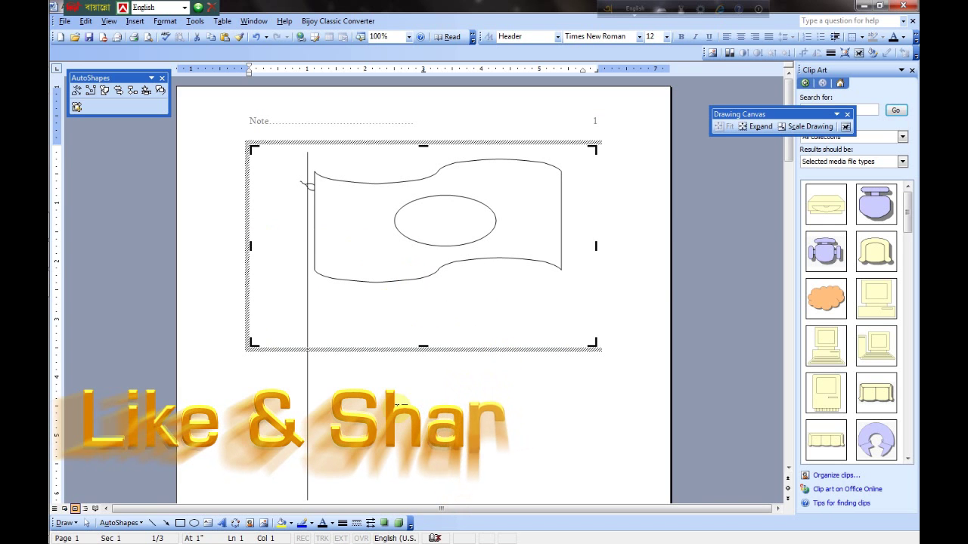
pyautogui.click(360, 226)
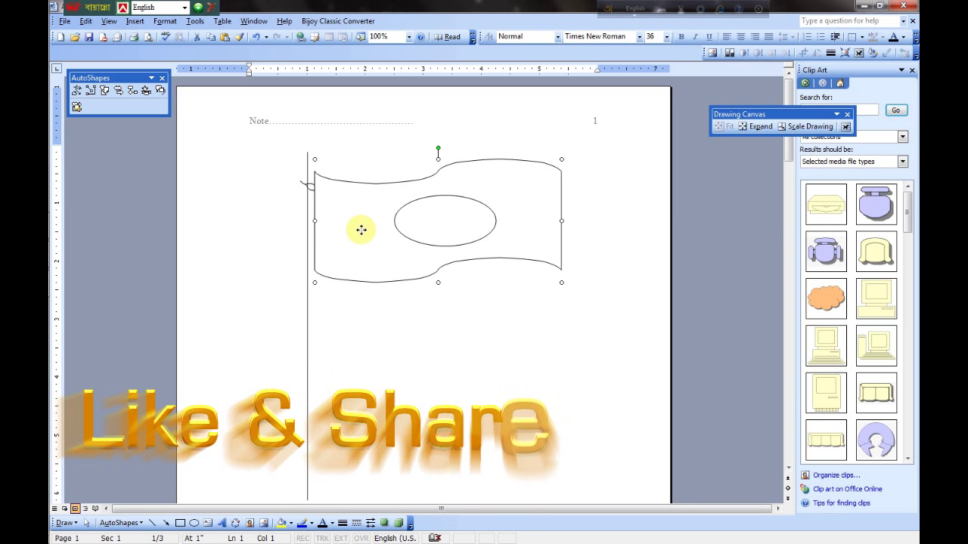
# Step: Redraw the lower tie as a zigzag Scribble near the flag's lower left corner
pyautogui.click(77, 90)
pyautogui.click(97, 122)
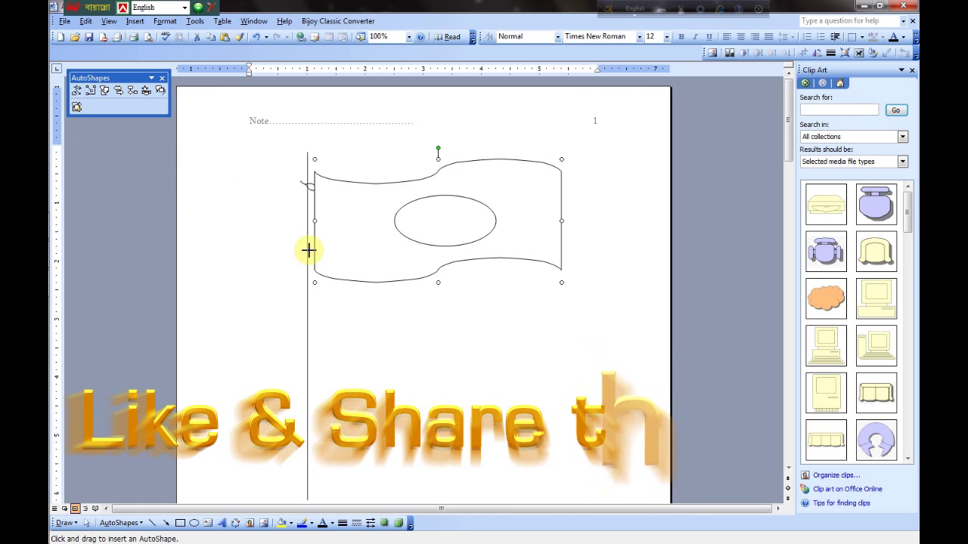
pyautogui.moveTo(304, 246); pyautogui.dragTo(319, 248)
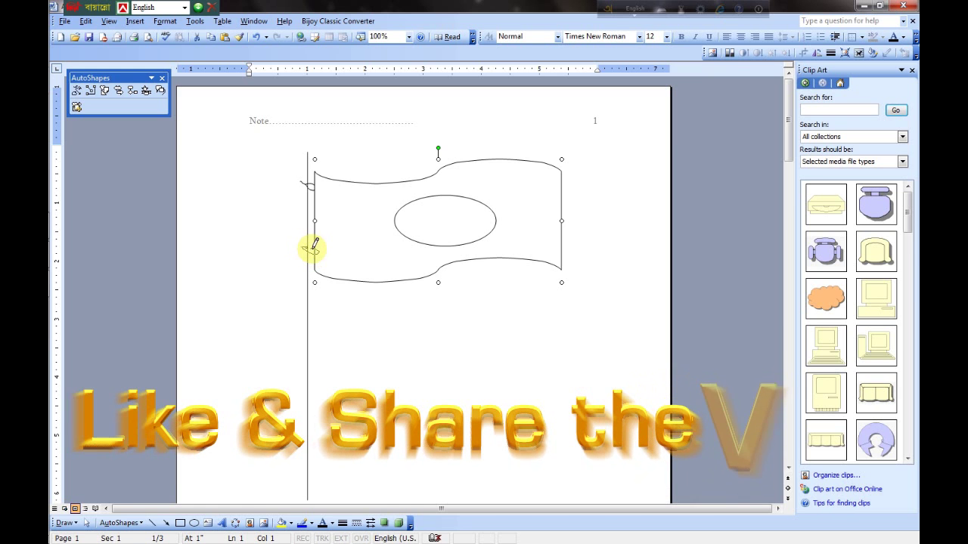
pyautogui.click(368, 253)
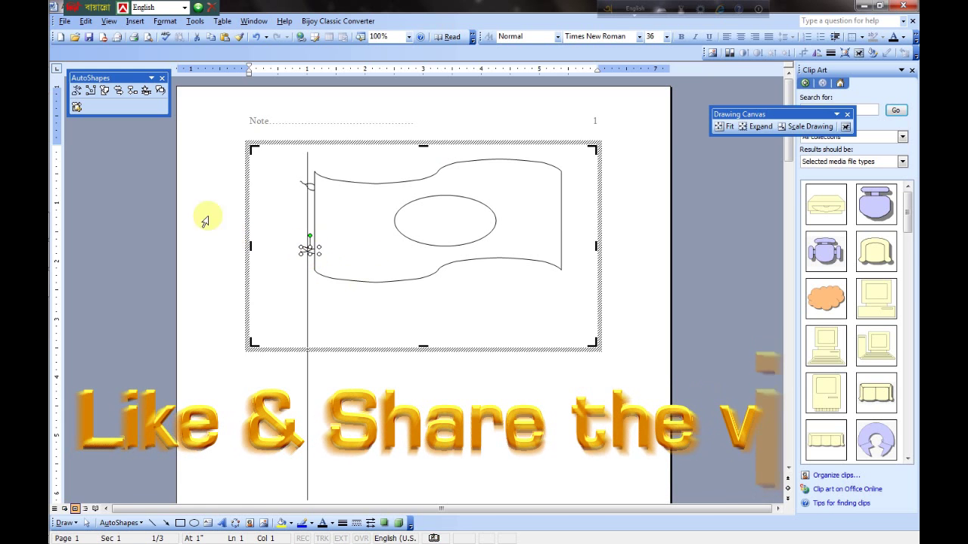
pyautogui.click(344, 387)
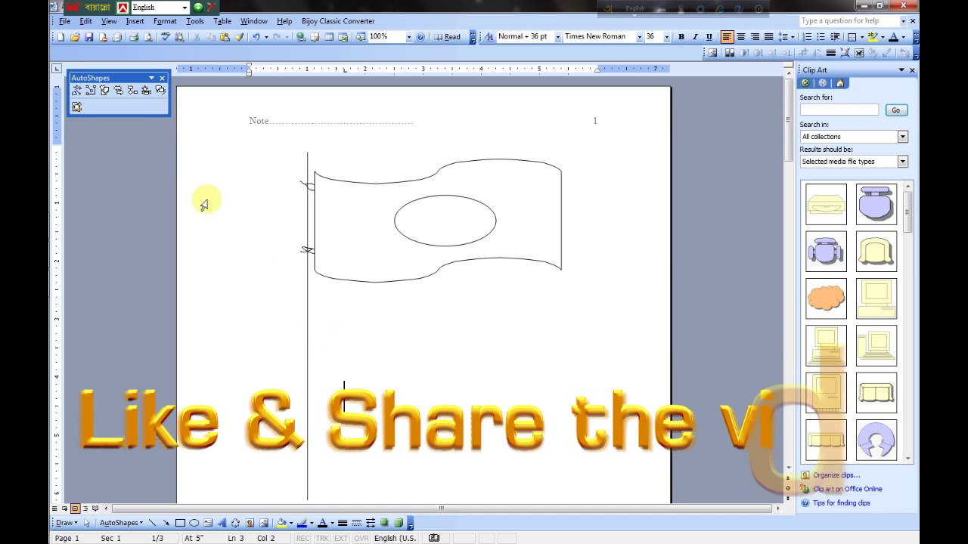
pyautogui.click(76, 90)
pyautogui.click(104, 123)
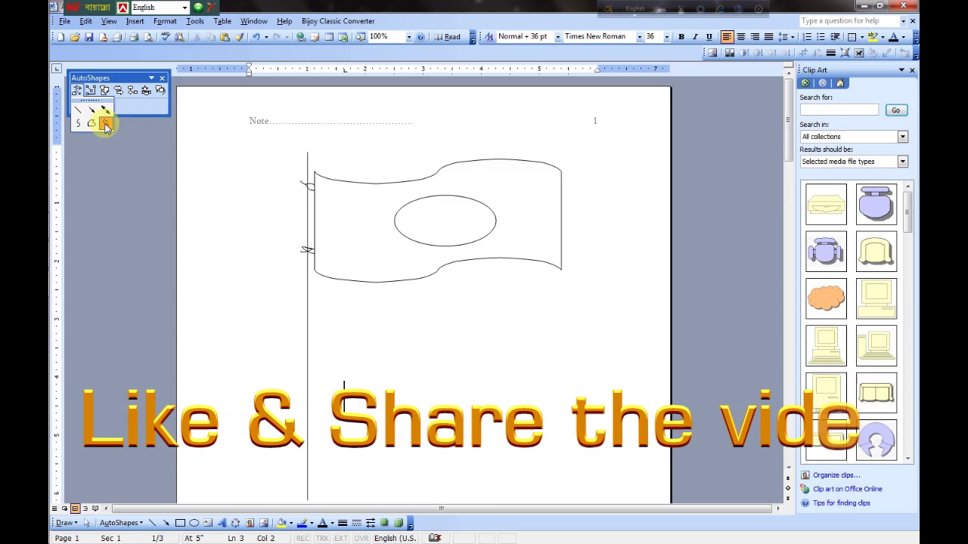
# Step: Discard the empty drawing canvas and undo an accidental deletion of the flag drawing
pyautogui.press('Escape')
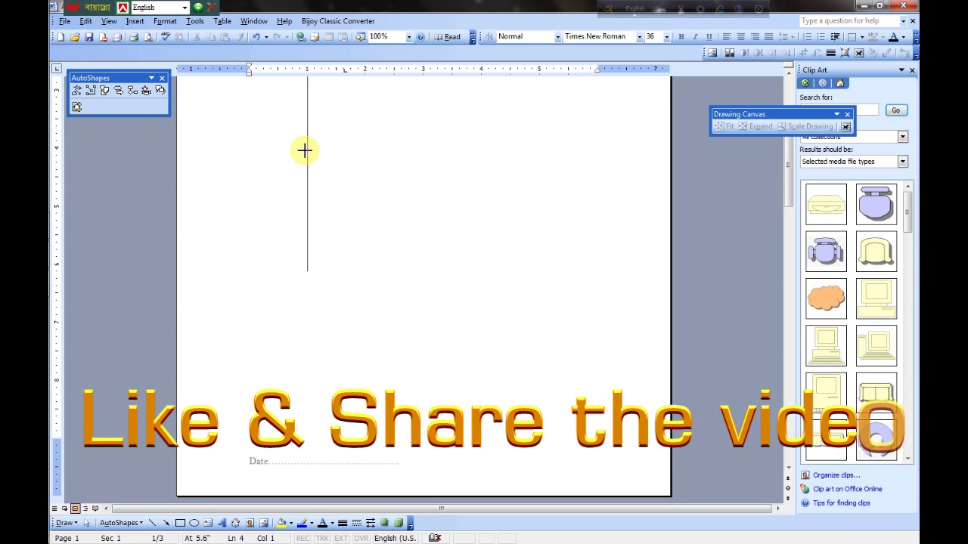
pyautogui.scroll(5, 205, 181)
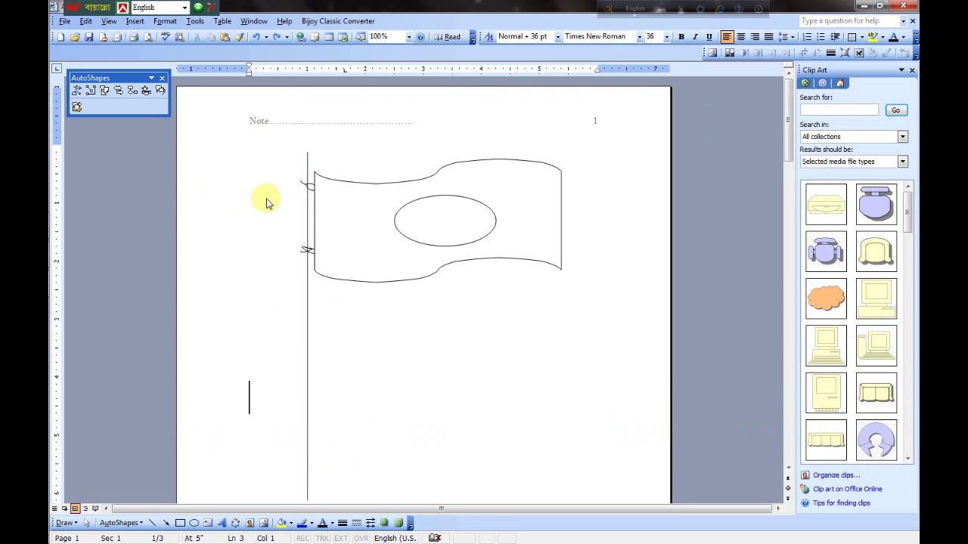
pyautogui.click(316, 214)
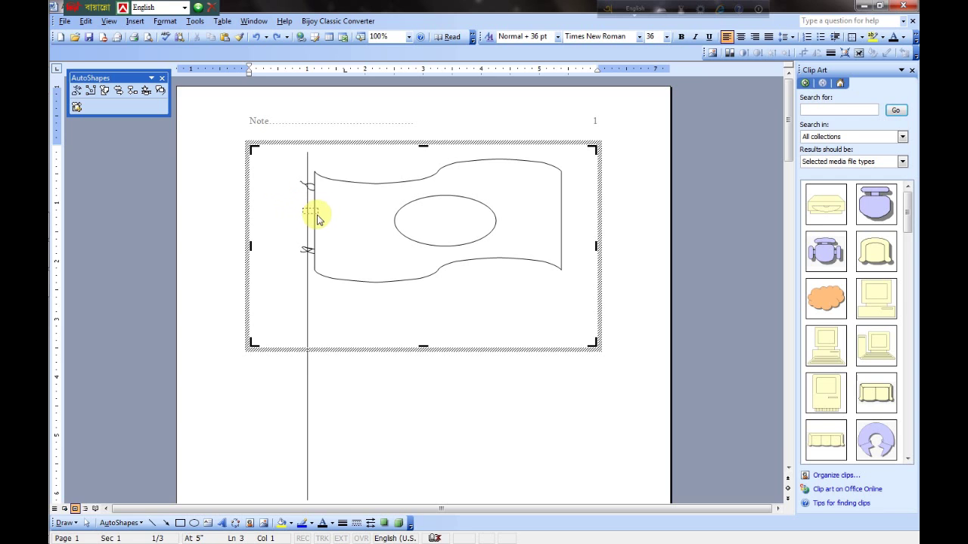
pyautogui.moveTo(316, 219)
pyautogui.mouseDown()
pyautogui.moveTo(208, 344)
pyautogui.moveTo(173, 226)
pyautogui.mouseUp()
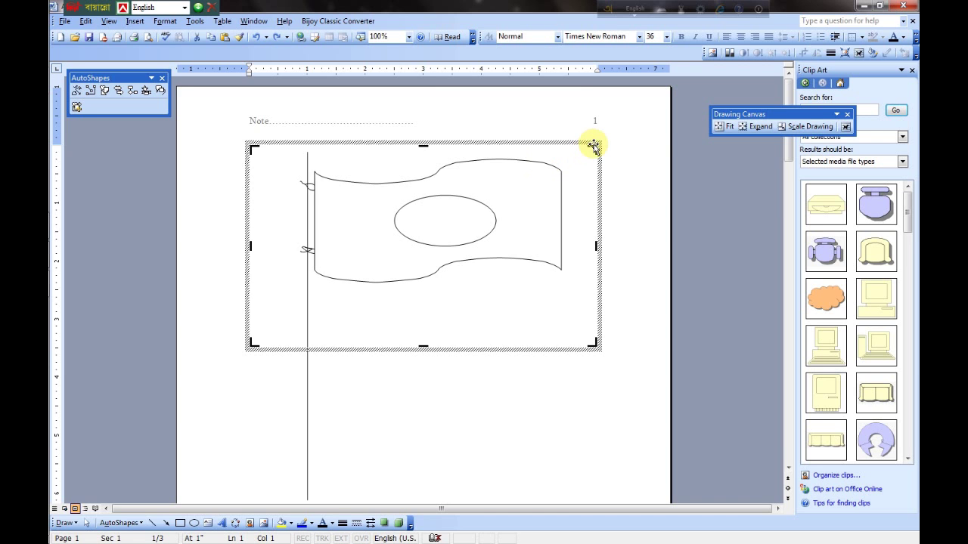
pyautogui.press('Delete')
pyautogui.hotkey('ctrl', 'z')
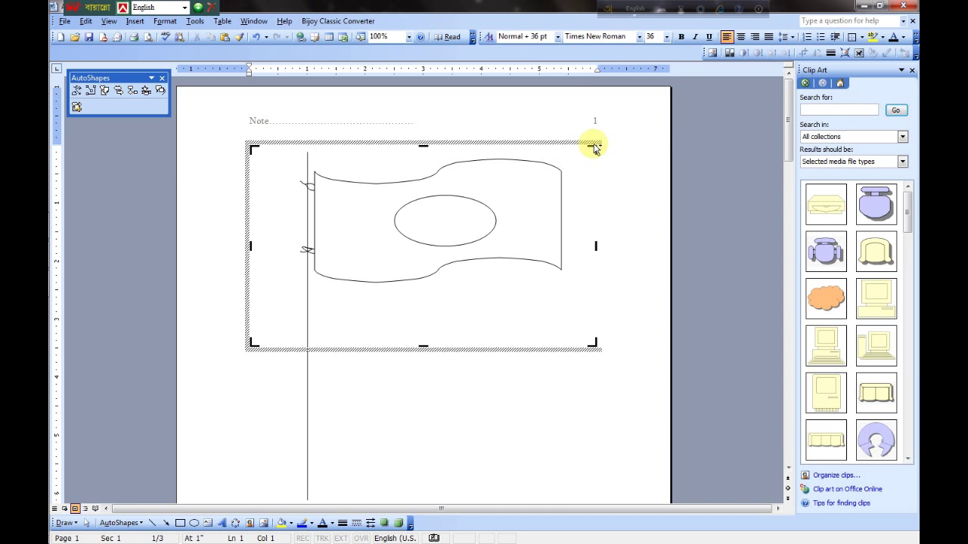
pyautogui.click(458, 386)
# Step: Scribble another small tie between the pole and the flag's left edge
pyautogui.click(77, 90)
pyautogui.click(101, 115)
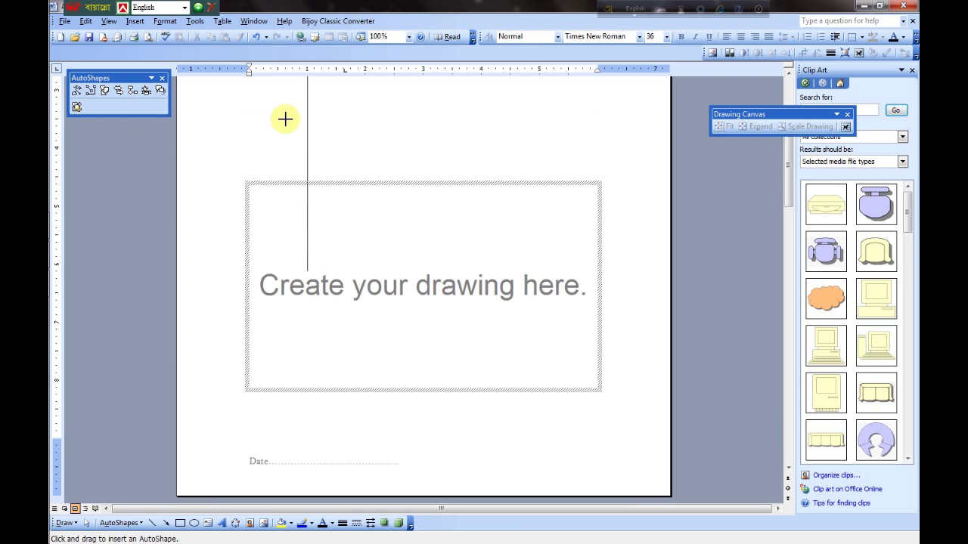
pyautogui.scroll(4, 283, 119)
pyautogui.scroll(2, 294, 138)
pyautogui.moveTo(304, 210)
pyautogui.mouseDown()
pyautogui.moveTo(317, 204)
pyautogui.moveTo(298, 201)
pyautogui.mouseUp()
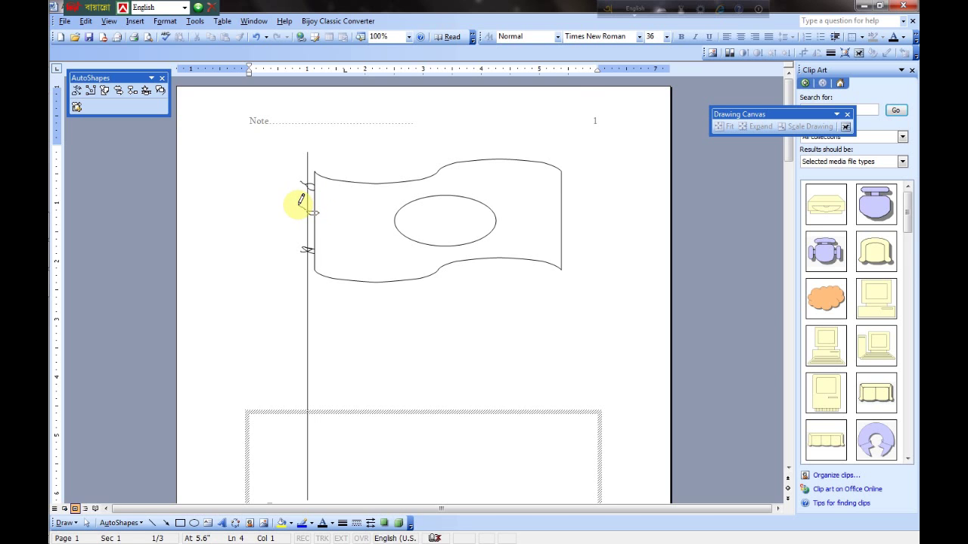
pyautogui.click(449, 406)
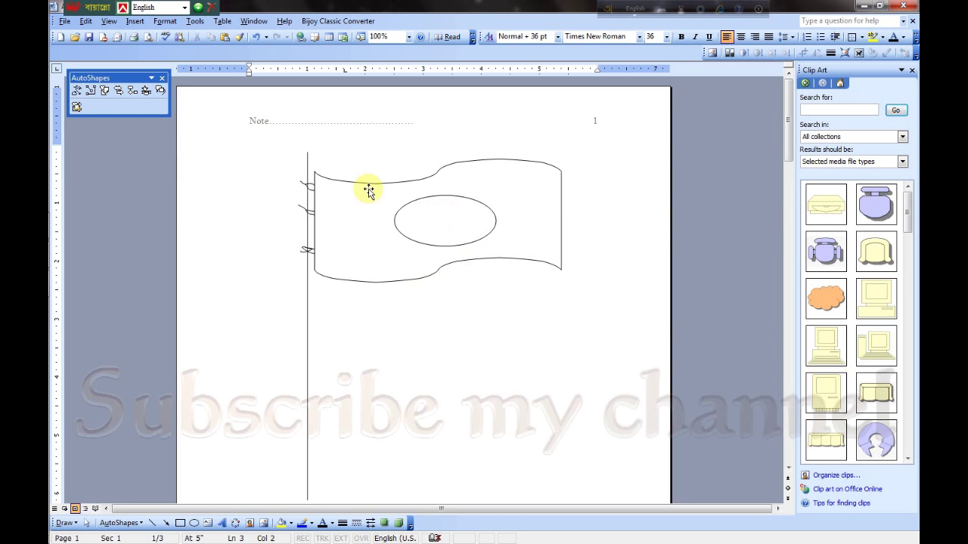
# Step: Close the Clip Art pane, then select the wavy banner and open its shortcut menu
pyautogui.click(913, 71)
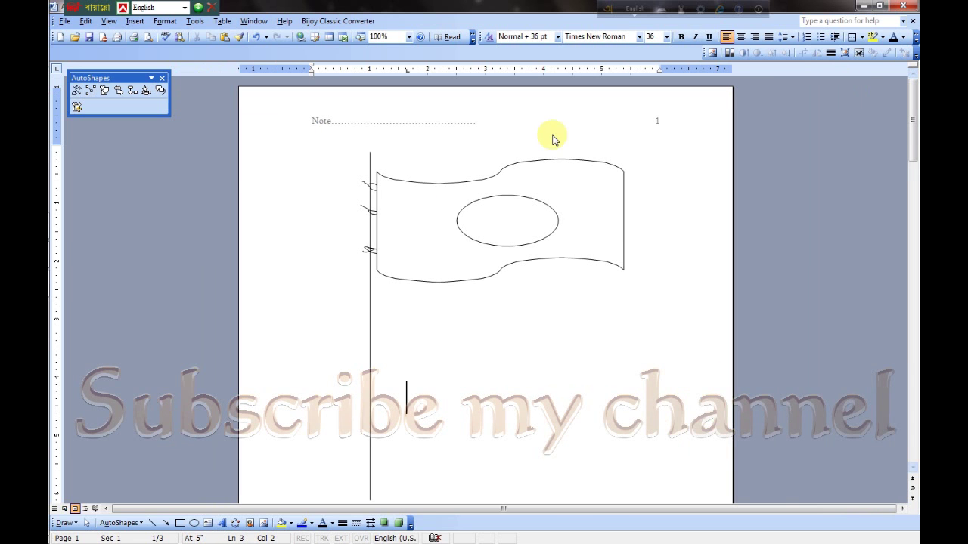
pyautogui.click(411, 225)
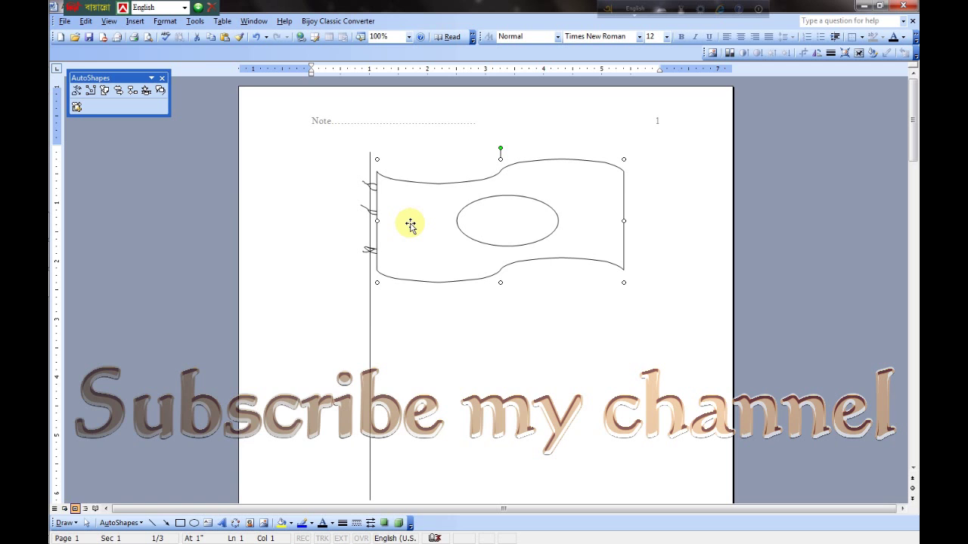
pyautogui.rightClick(409, 225)
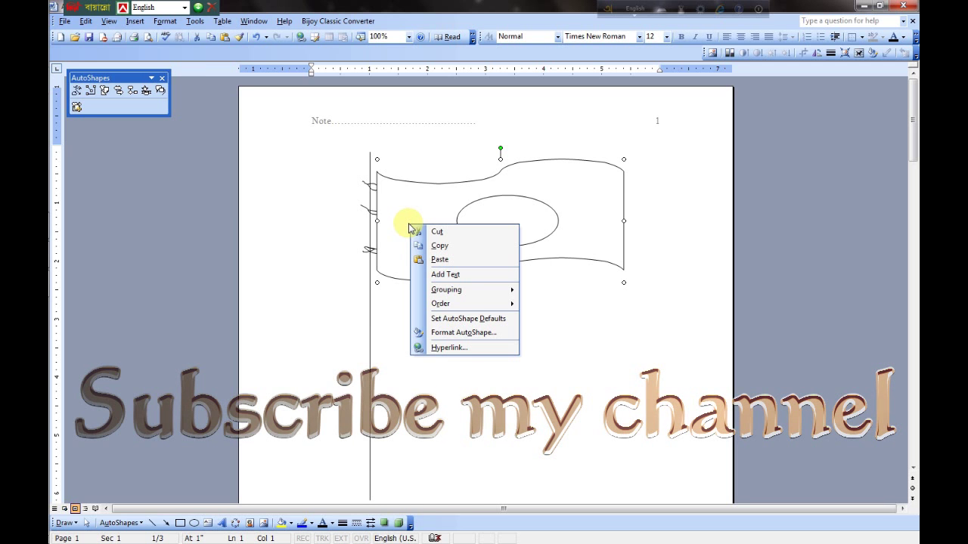
# Step: Set the wavy banner's fill colour to Sea Green in Format AutoShape
pyautogui.click(463, 333)
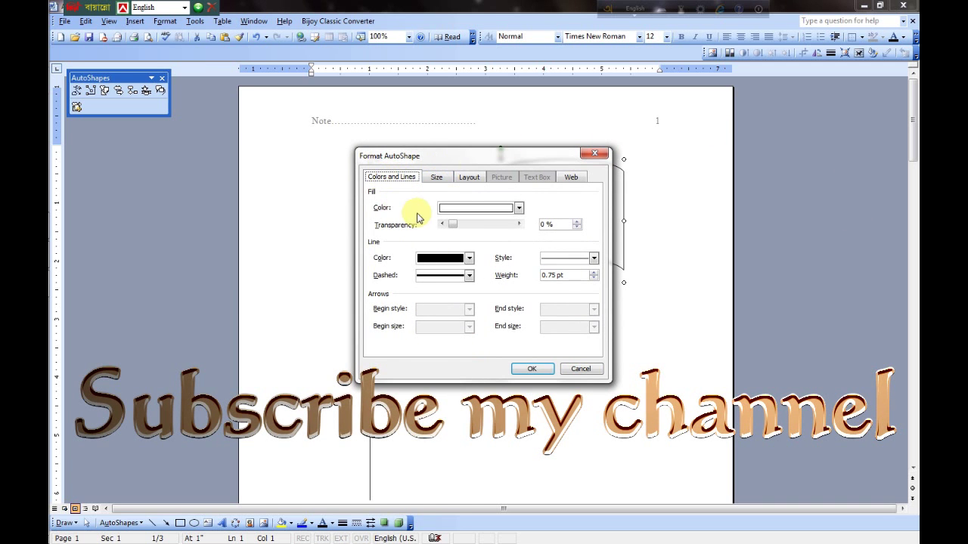
pyautogui.click(518, 208)
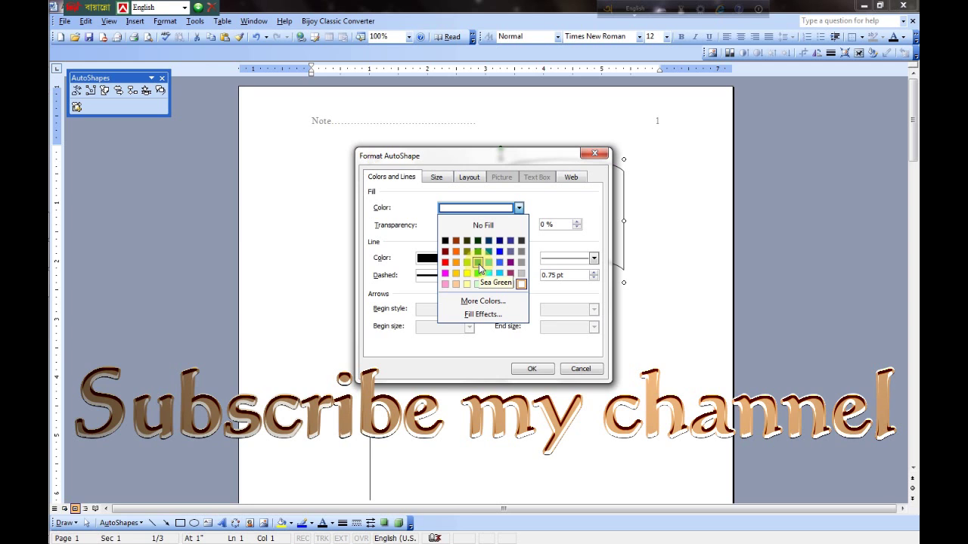
pyautogui.click(479, 265)
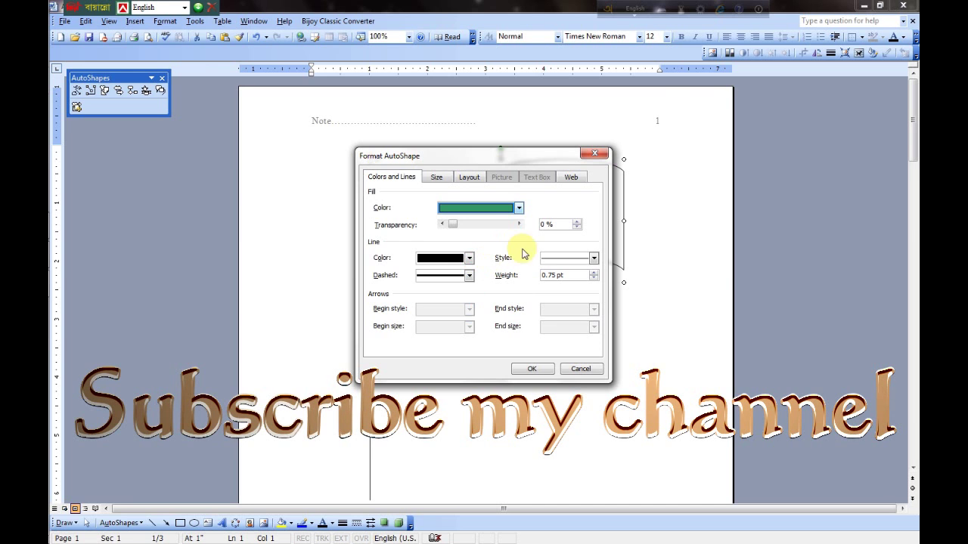
pyautogui.click(529, 370)
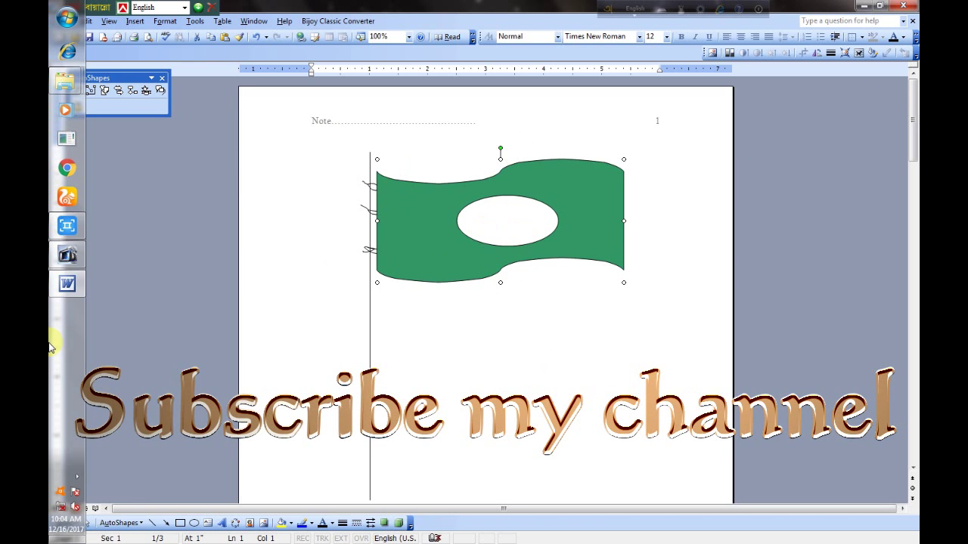
pyautogui.click(77, 477)
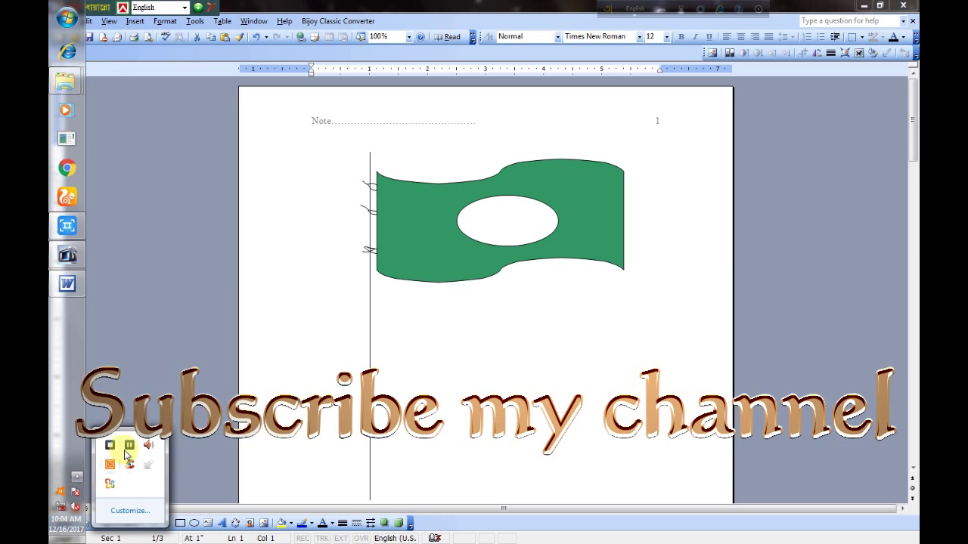
pyautogui.click(176, 381)
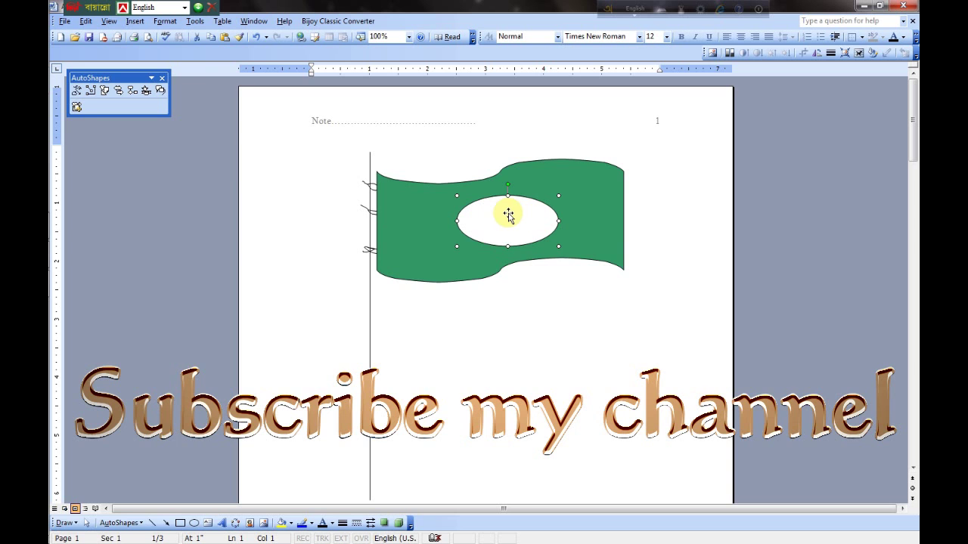
# Step: Choose Red as the fill colour in the central ellipse's Format AutoShape dialog
pyautogui.rightClick(508, 216)
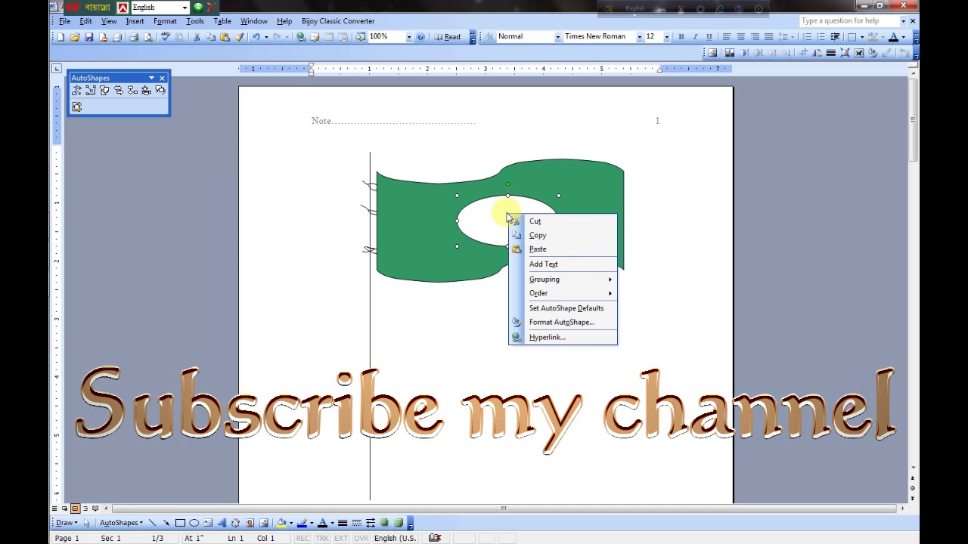
pyautogui.click(560, 325)
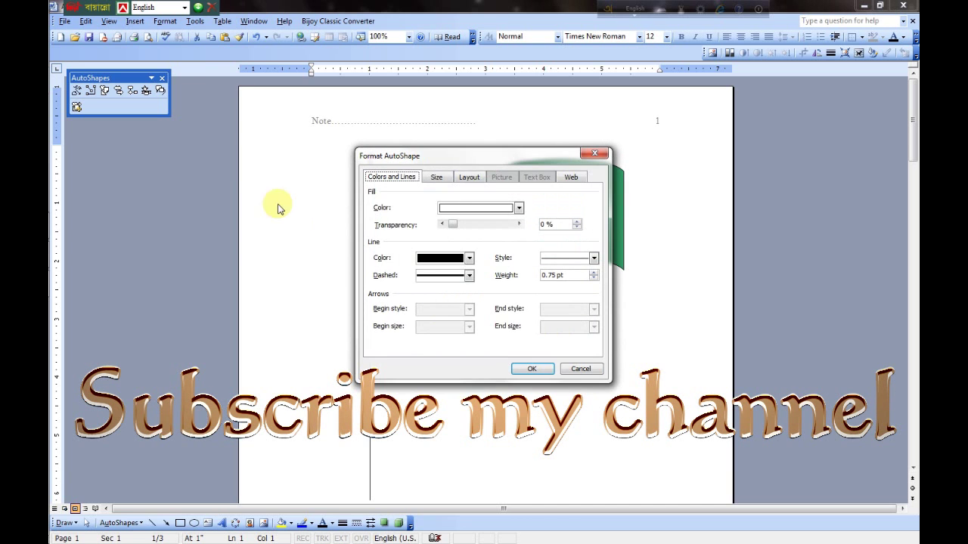
pyautogui.click(519, 208)
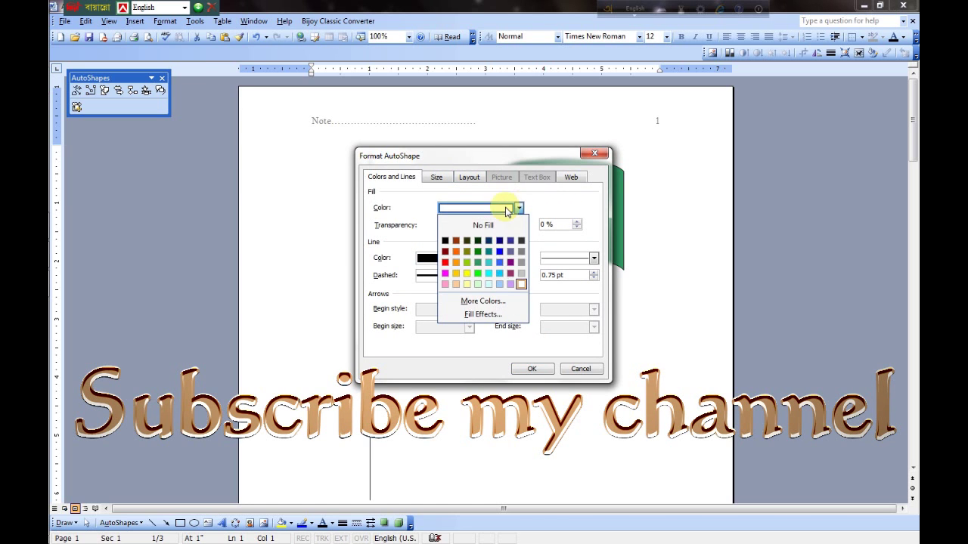
pyautogui.click(446, 262)
# Step: Confirm the red ellipse fill, then select the vertical flagpole line
pyautogui.click(530, 369)
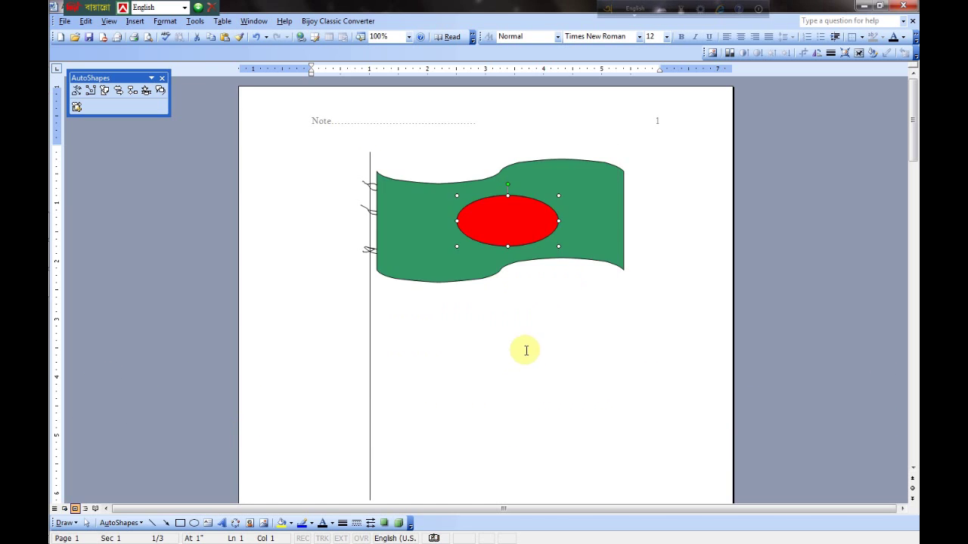
pyautogui.click(541, 284)
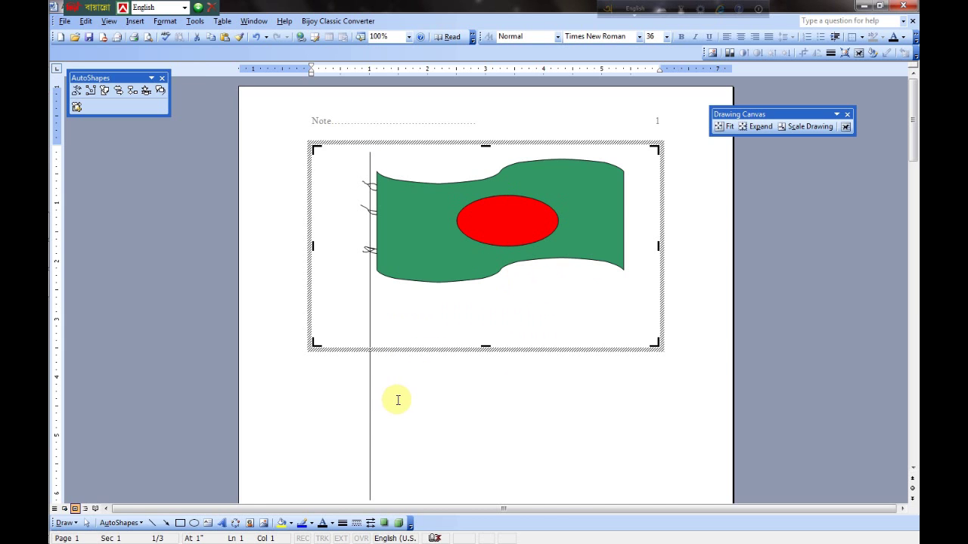
pyautogui.click(369, 397)
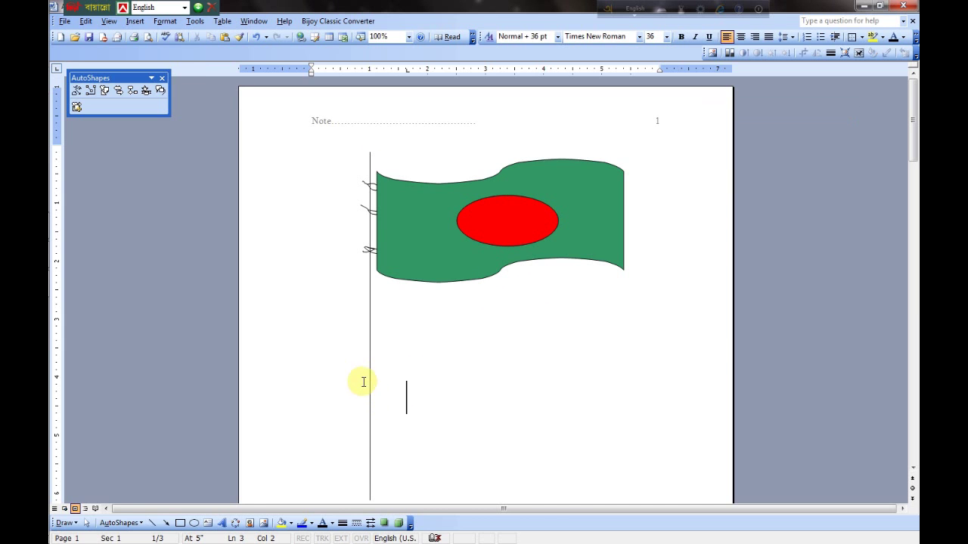
pyautogui.click(368, 386)
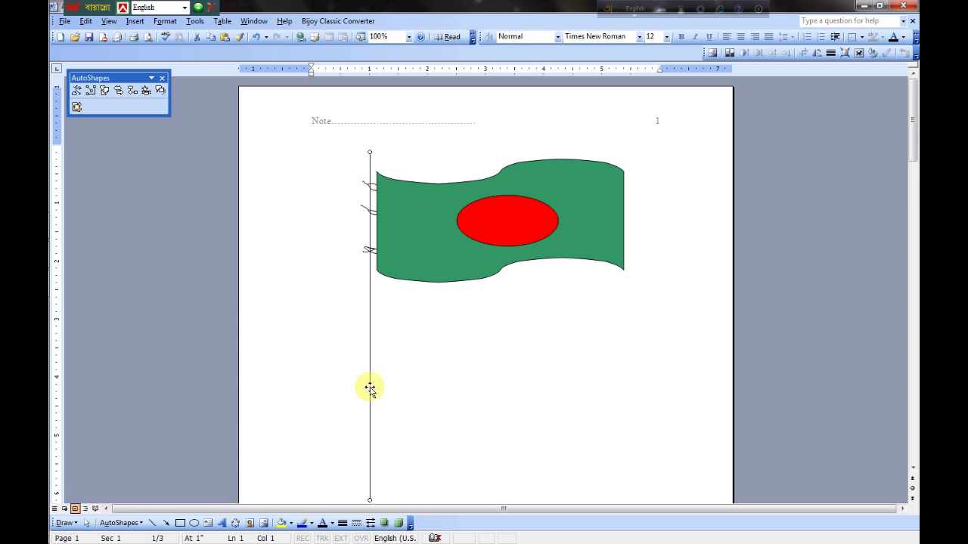
# Step: Give the flagpole a solid 4½ pt Yellow line in Format AutoShape
pyautogui.rightClick(369, 387)
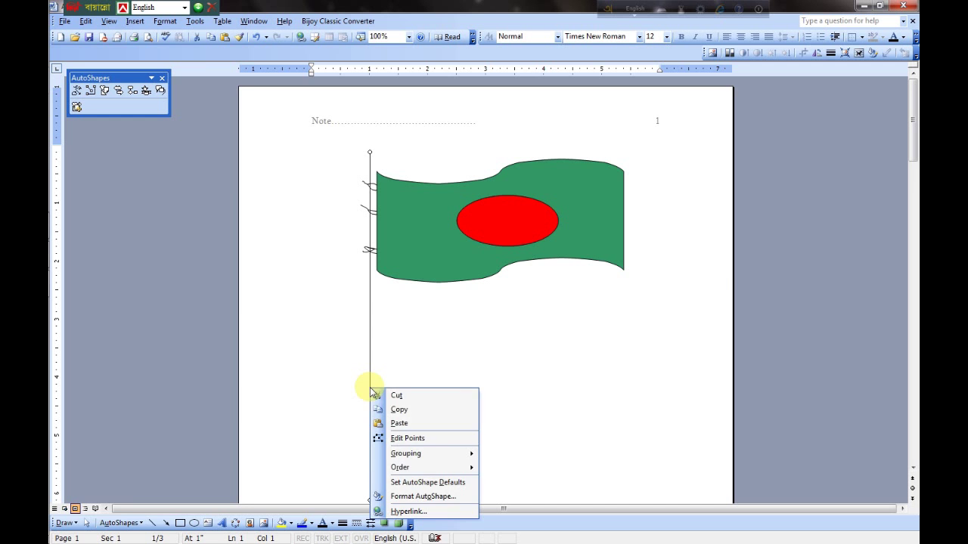
pyautogui.click(399, 495)
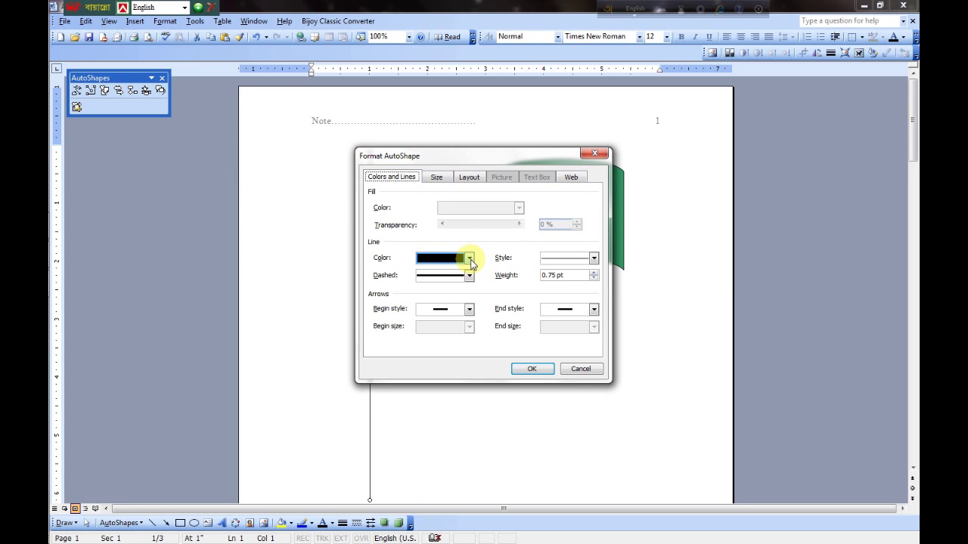
pyautogui.click(592, 258)
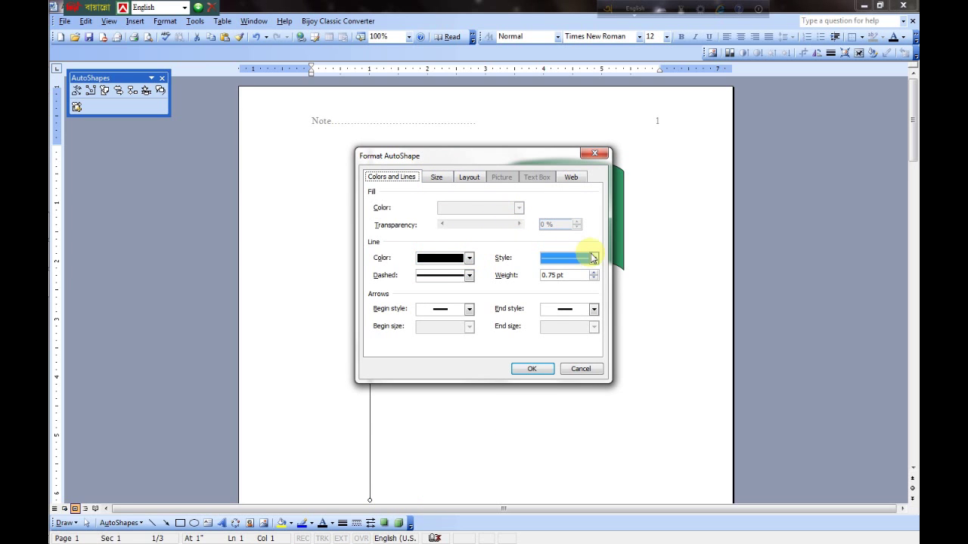
pyautogui.click(594, 258)
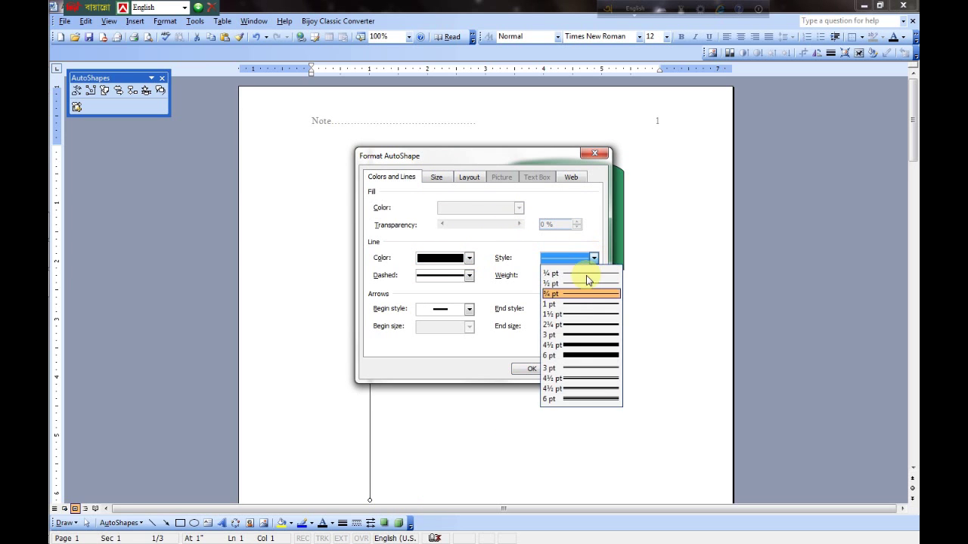
pyautogui.click(583, 390)
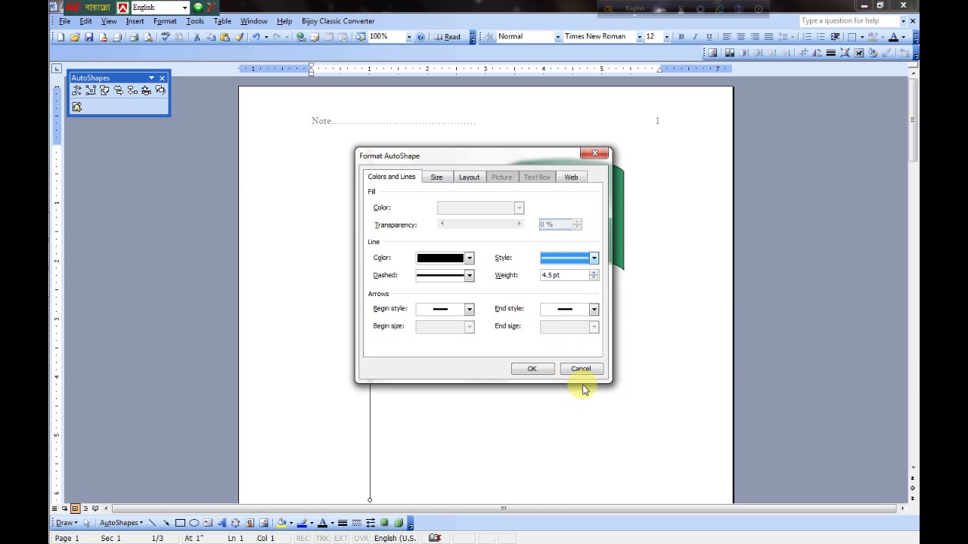
pyautogui.click(468, 276)
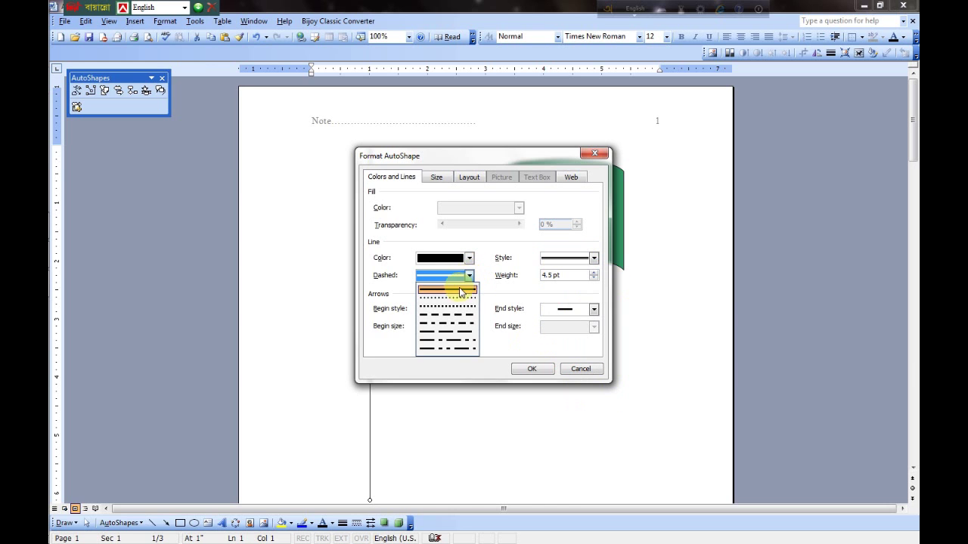
pyautogui.click(469, 277)
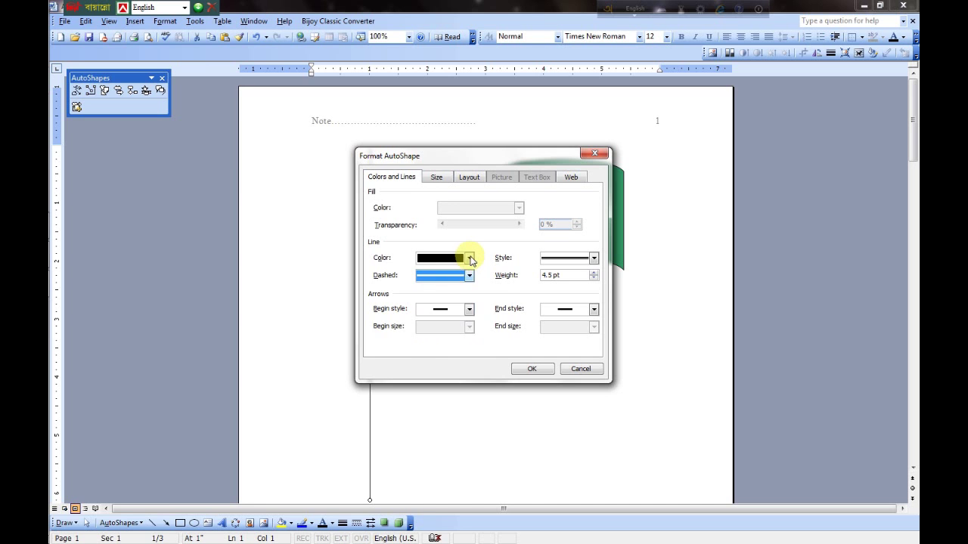
pyautogui.click(469, 258)
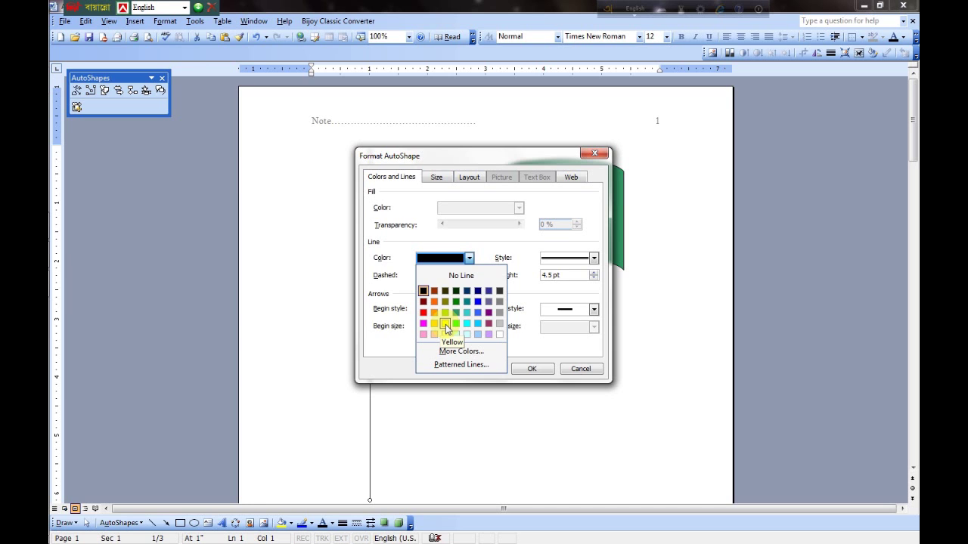
pyautogui.click(445, 325)
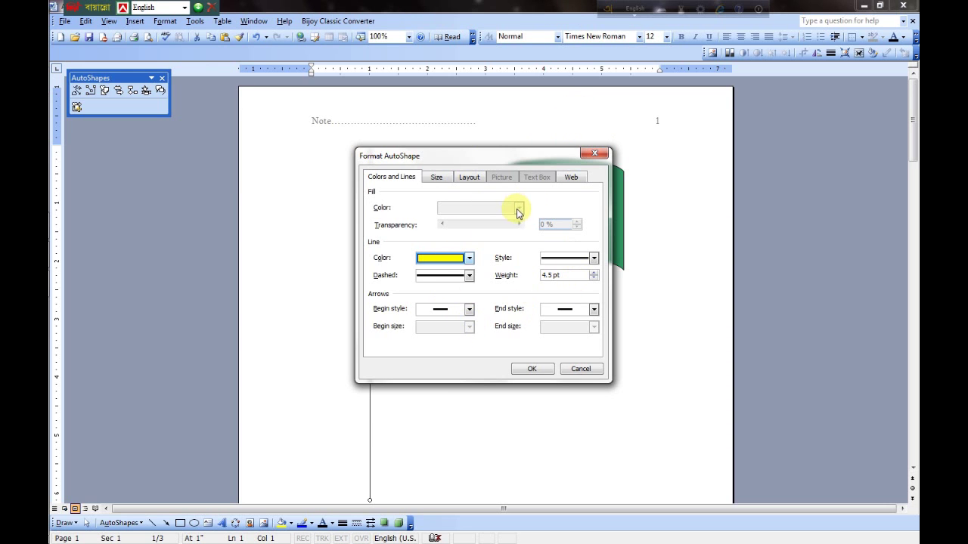
pyautogui.click(533, 369)
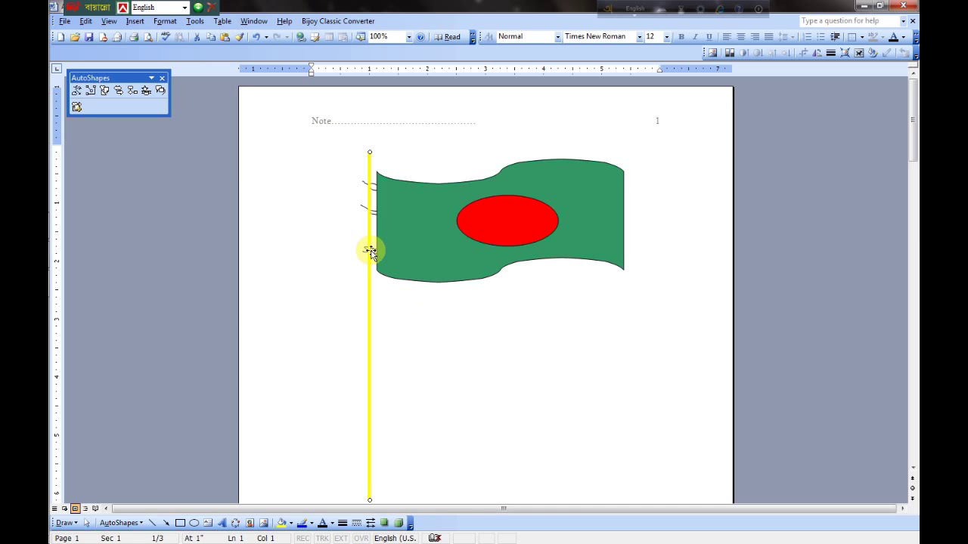
# Step: Fill the first small tie on the pole with green through Format AutoShape
pyautogui.click(374, 212)
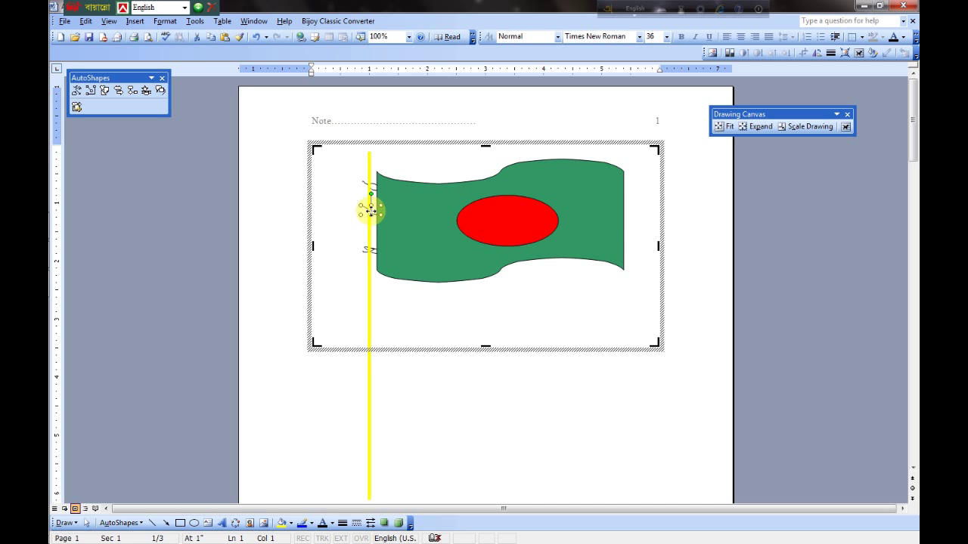
pyautogui.rightClick(373, 214)
pyautogui.click(408, 335)
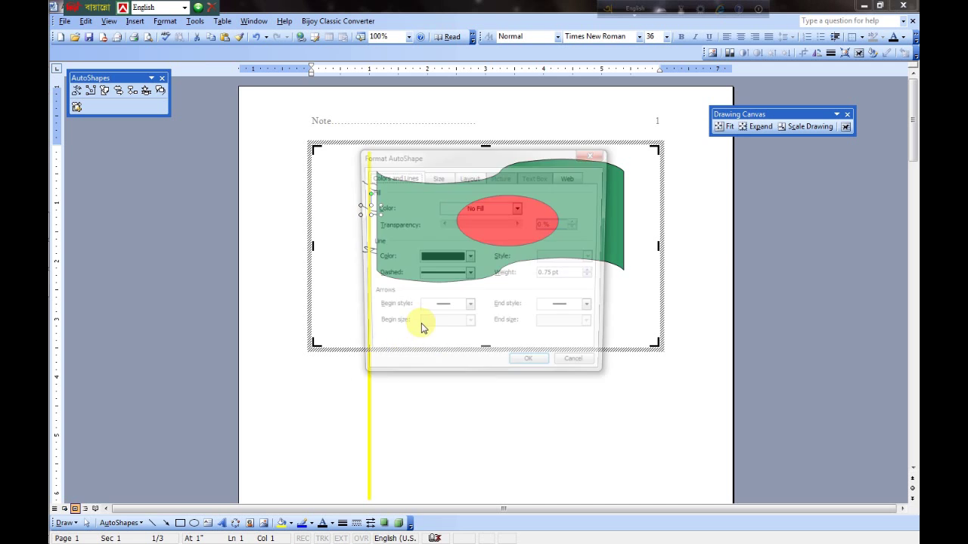
pyautogui.click(470, 258)
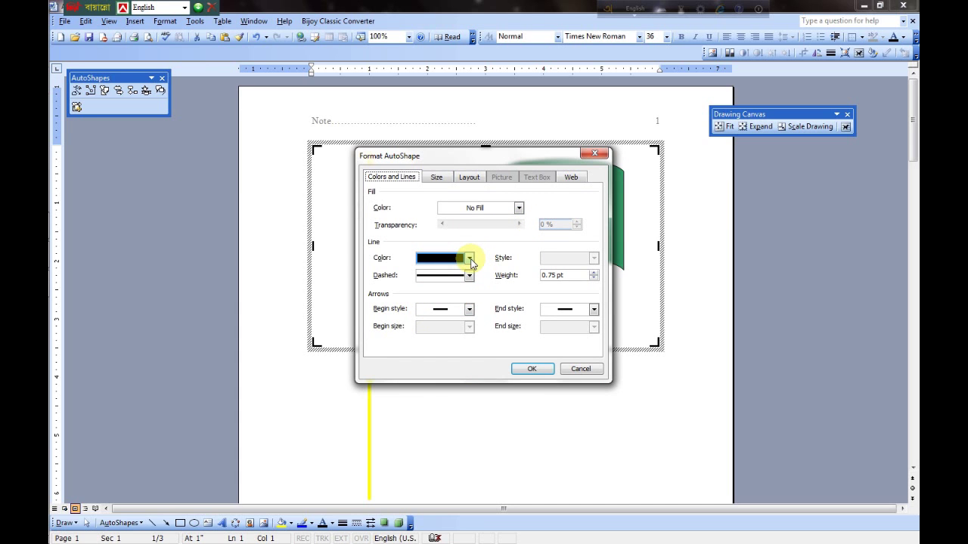
pyautogui.click(519, 208)
pyautogui.click(520, 209)
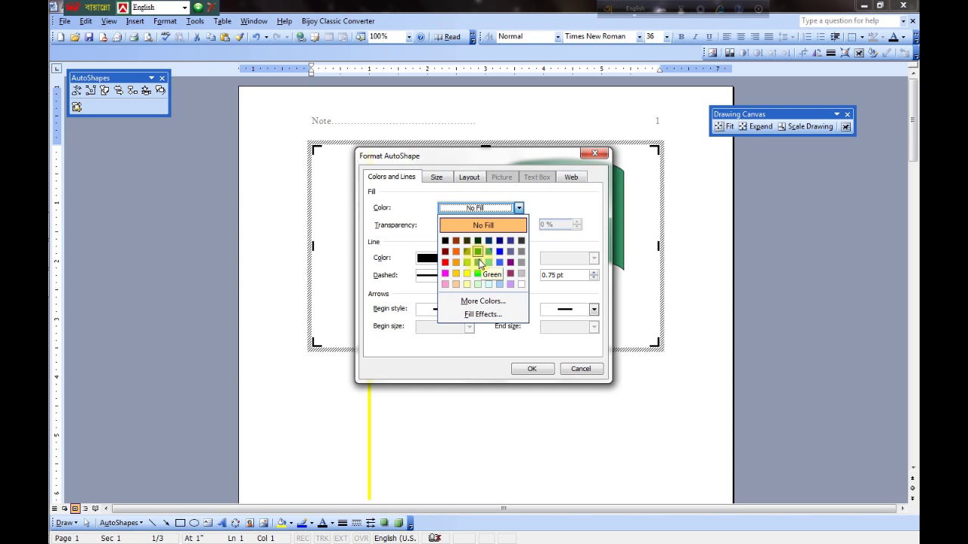
pyautogui.click(481, 255)
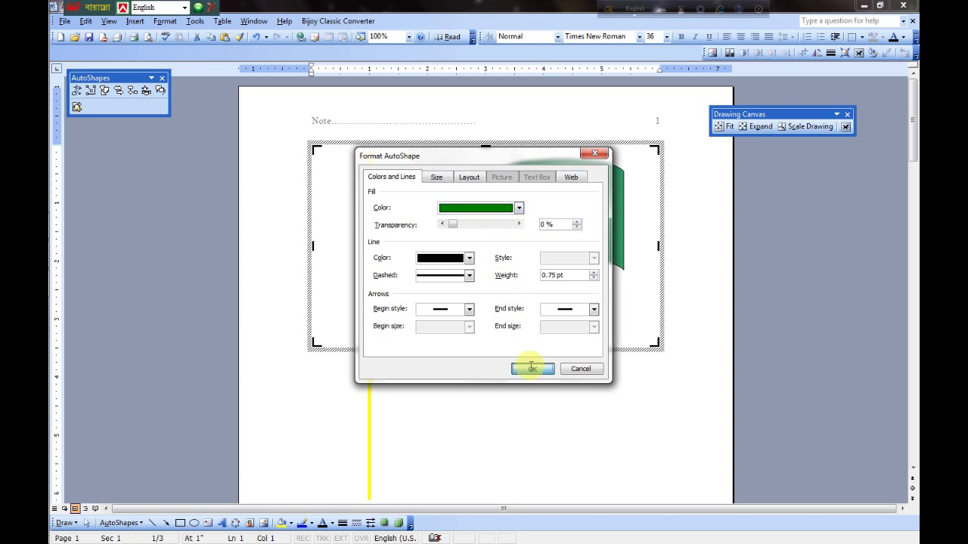
pyautogui.click(532, 368)
pyautogui.click(407, 298)
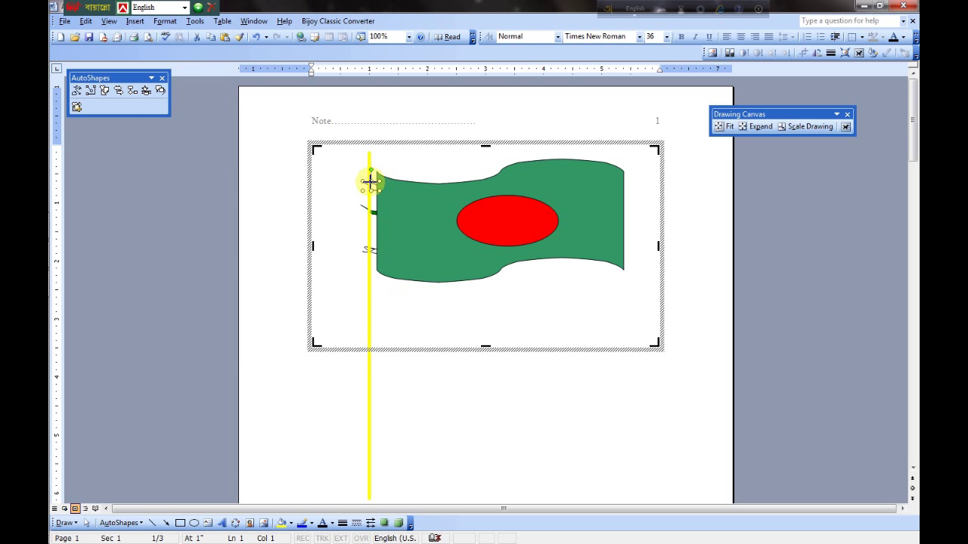
# Step: Give the top tie a green fill colour
pyautogui.rightClick(369, 181)
pyautogui.click(412, 306)
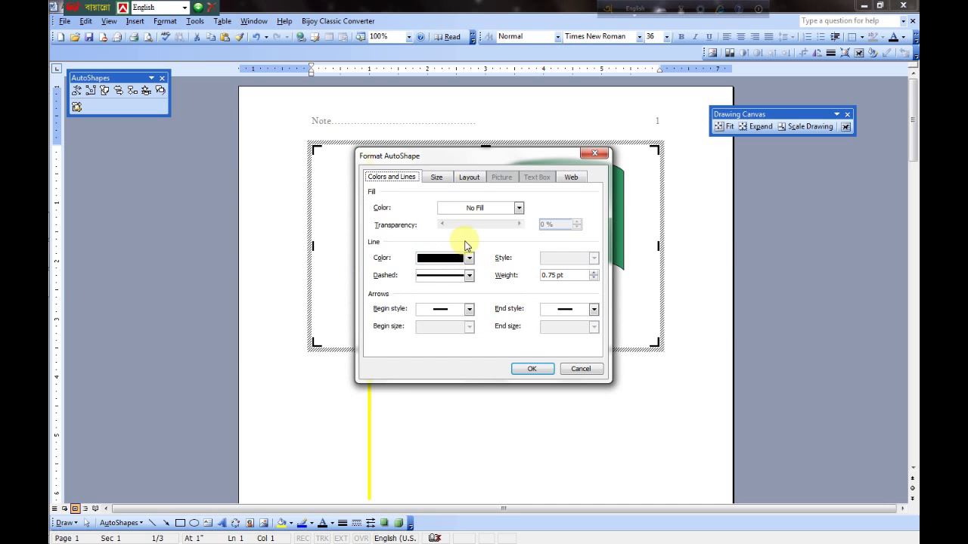
pyautogui.click(507, 208)
pyautogui.click(476, 256)
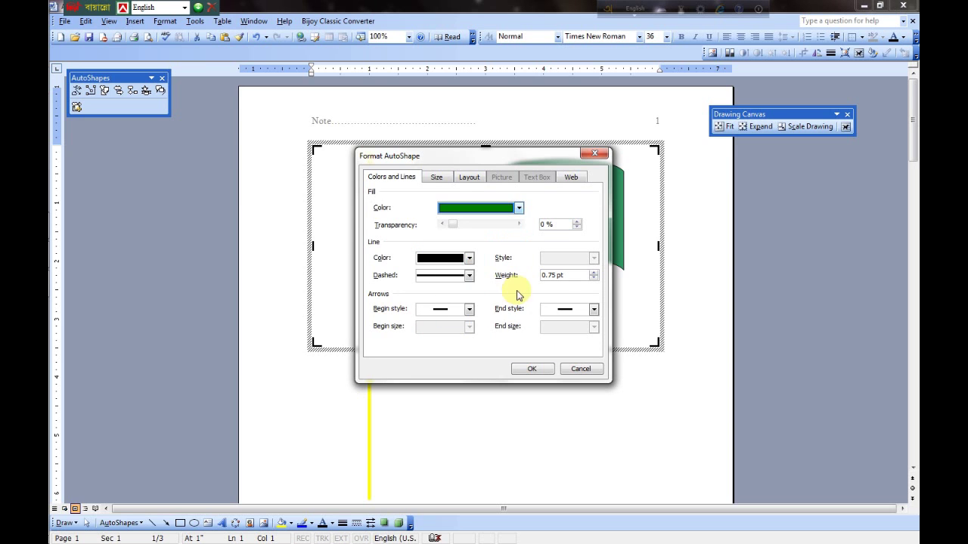
pyautogui.click(535, 368)
# Step: Fill the lowest tie beside the pole with green, then deselect the drawing
pyautogui.click(369, 252)
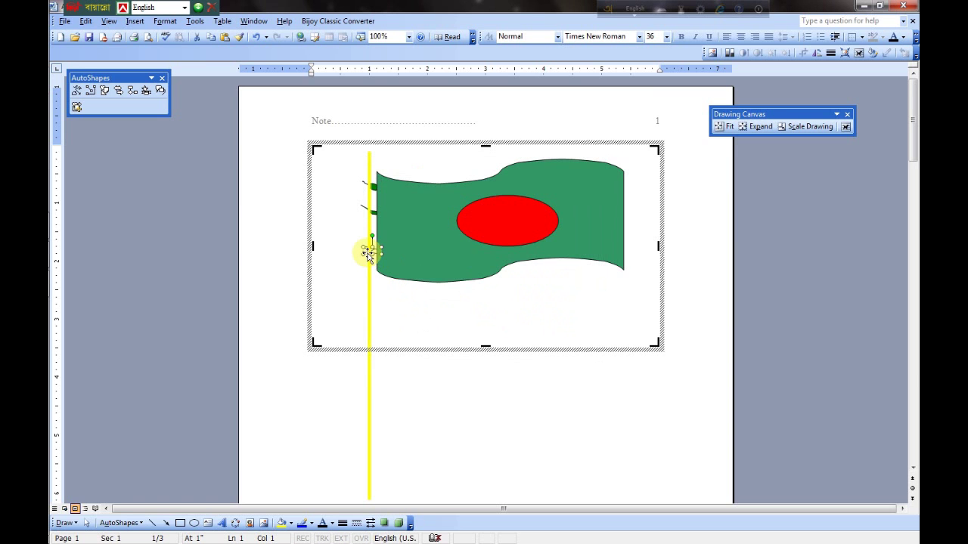
pyautogui.rightClick(369, 254)
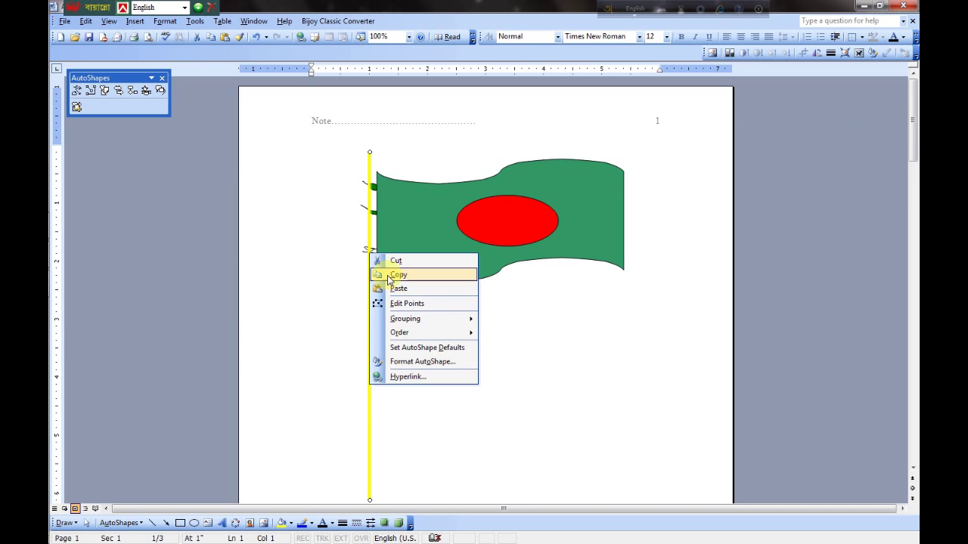
pyautogui.click(369, 246)
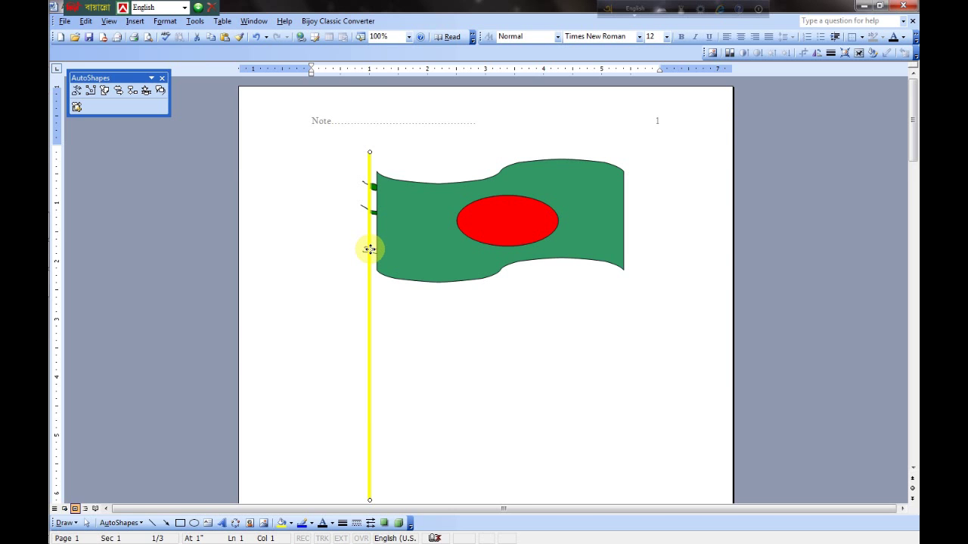
pyautogui.click(364, 252)
pyautogui.rightClick(369, 250)
pyautogui.click(366, 252)
pyautogui.rightClick(367, 253)
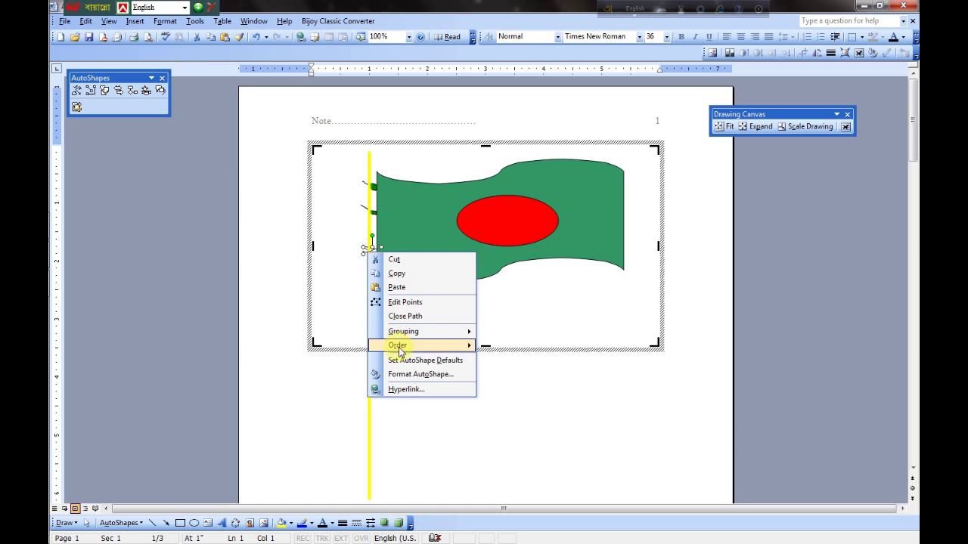
pyautogui.click(403, 374)
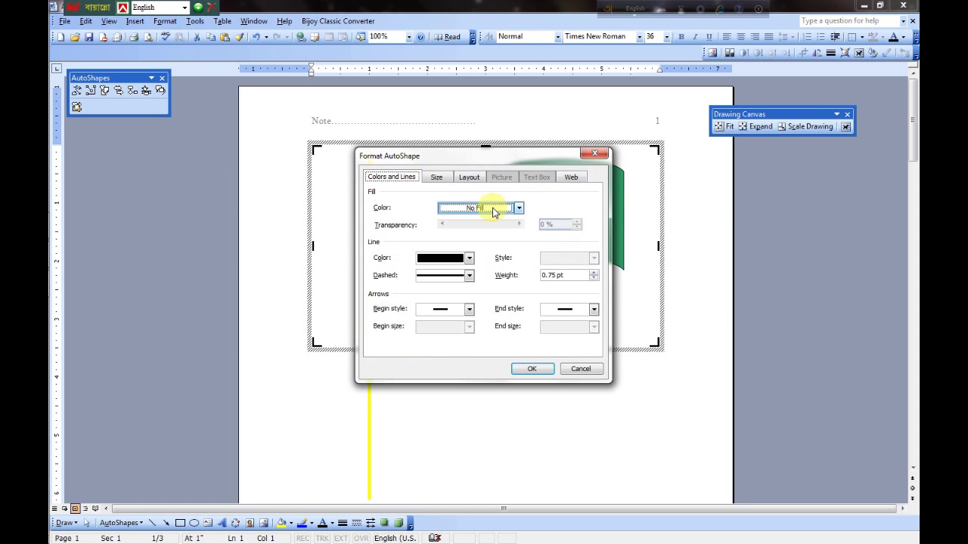
pyautogui.click(492, 208)
pyautogui.click(478, 252)
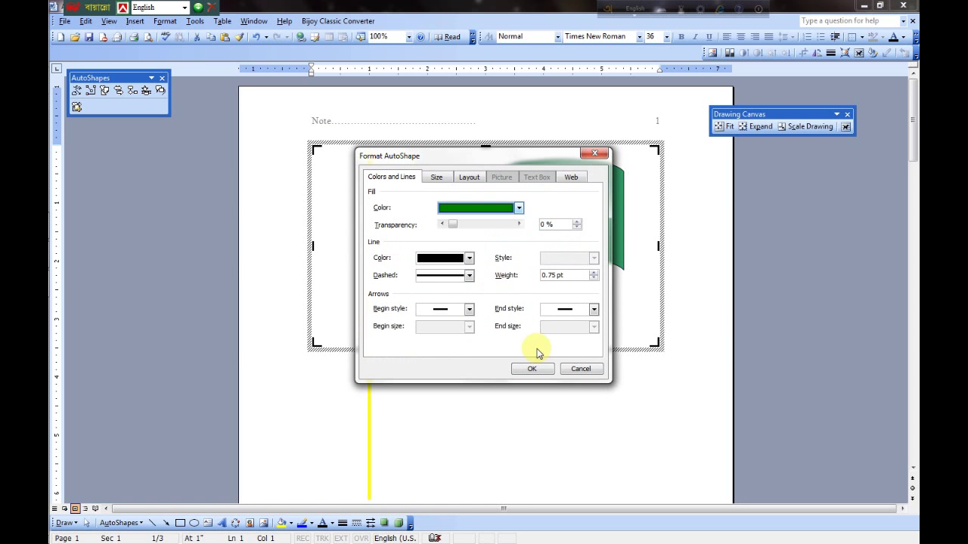
pyautogui.click(530, 369)
pyautogui.click(453, 374)
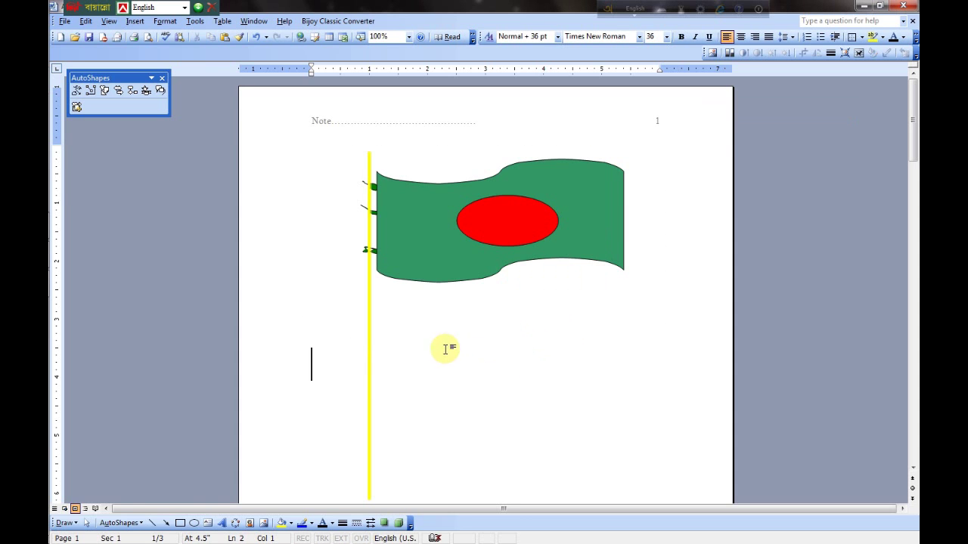
# Step: Draw a small Flowchart Manual Operation trapezoid at the foot of the yellow pole
pyautogui.scroll(-1, 453, 276)
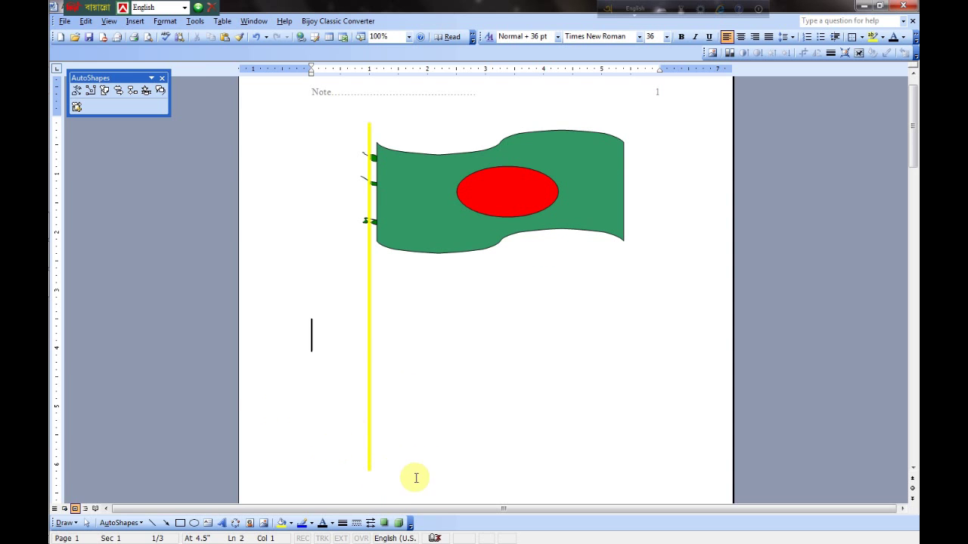
pyautogui.click(106, 90)
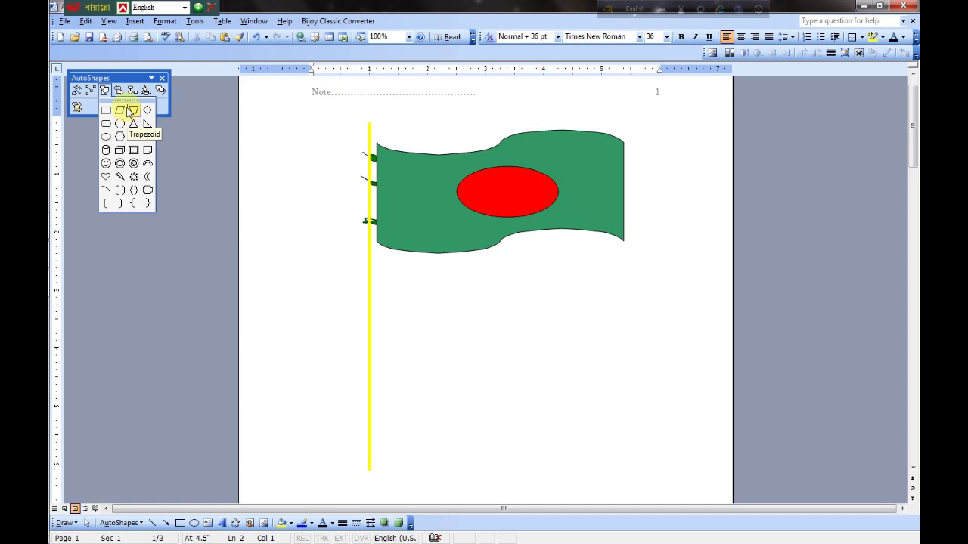
pyautogui.click(110, 91)
pyautogui.click(119, 91)
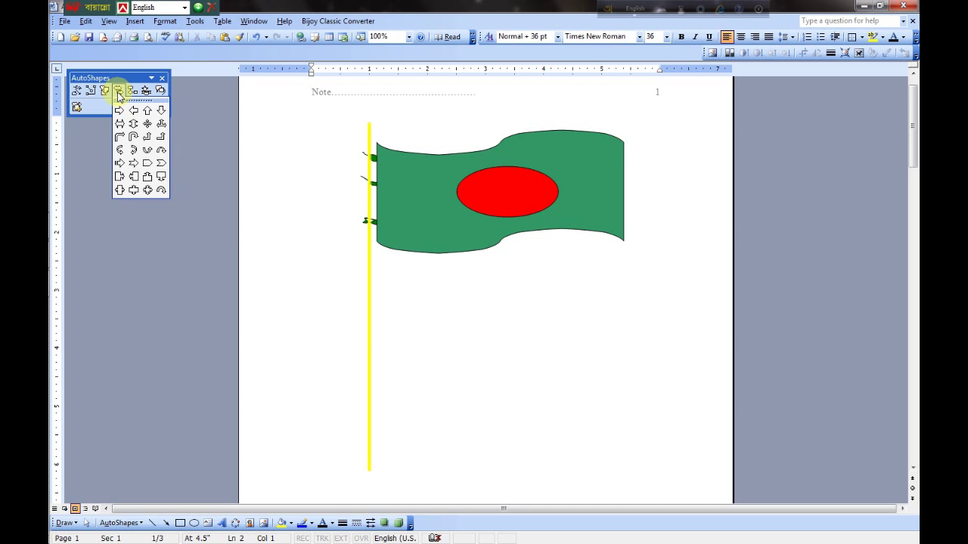
pyautogui.click(130, 93)
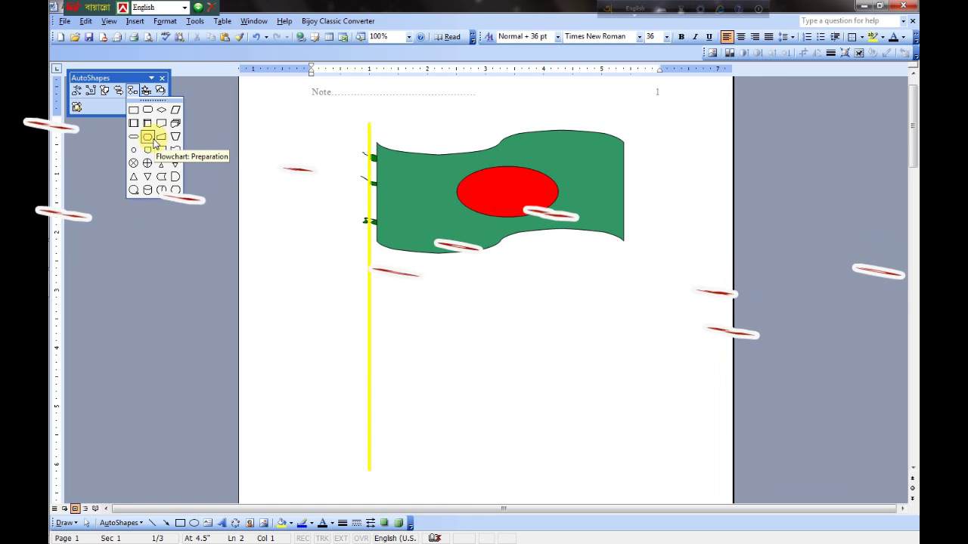
pyautogui.click(177, 136)
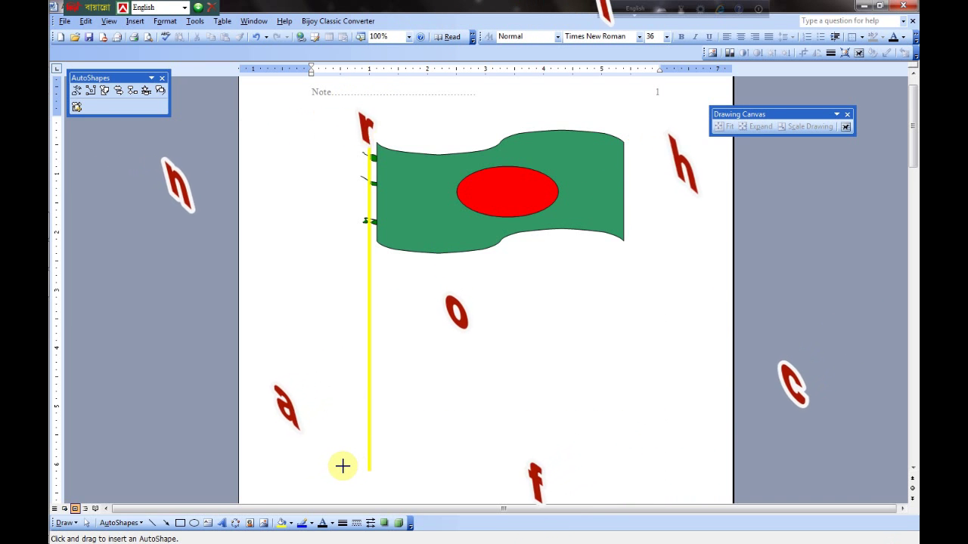
pyautogui.moveTo(342, 464)
pyautogui.mouseDown()
pyautogui.moveTo(385, 486)
pyautogui.moveTo(366, 476)
pyautogui.mouseUp()
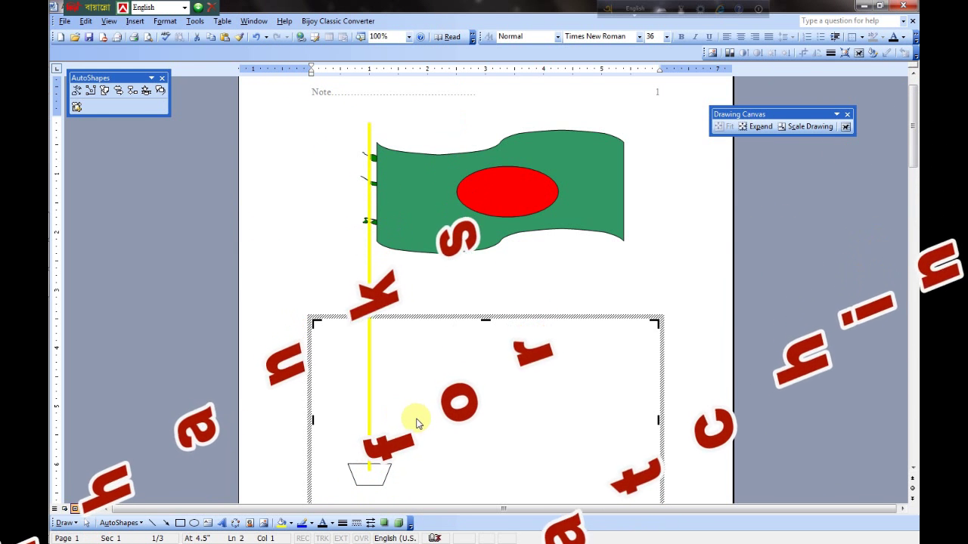
# Step: Set the trapezoid base's fill colour to Gray-25%, then deselect the drawing
pyautogui.rightClick(377, 474)
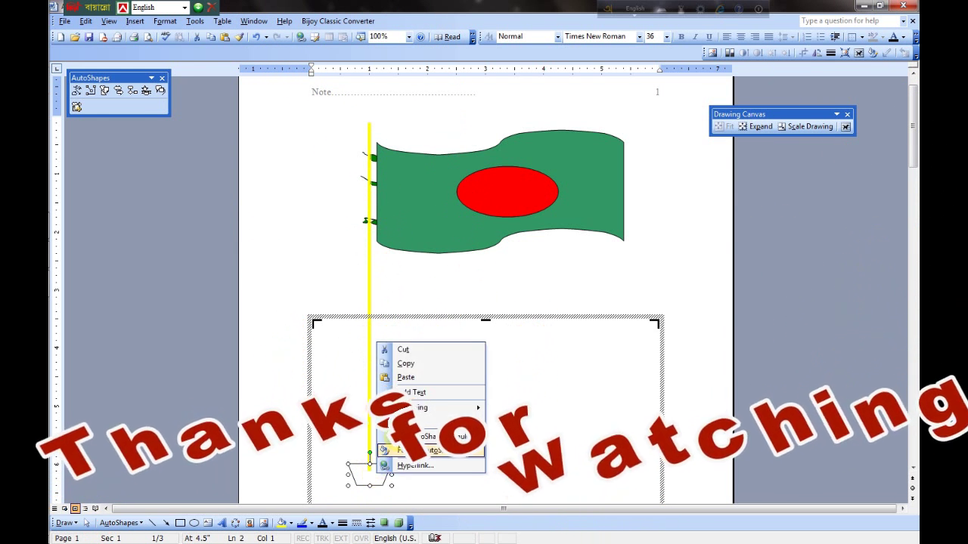
pyautogui.click(401, 449)
pyautogui.click(518, 208)
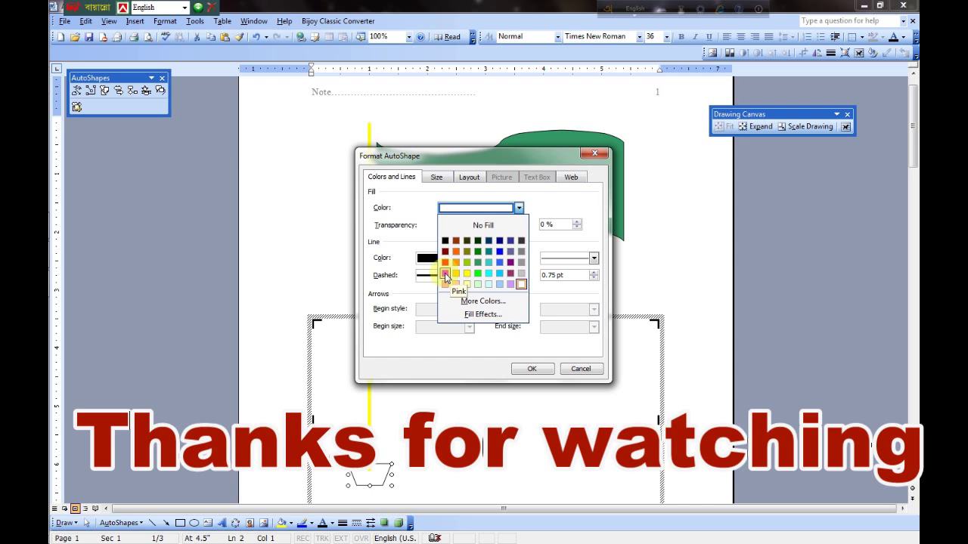
pyautogui.click(521, 274)
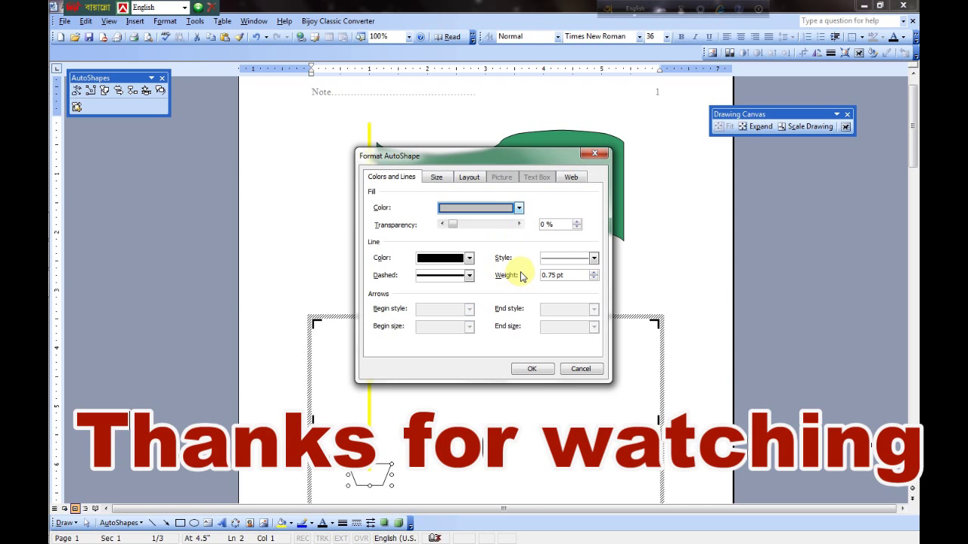
pyautogui.click(534, 370)
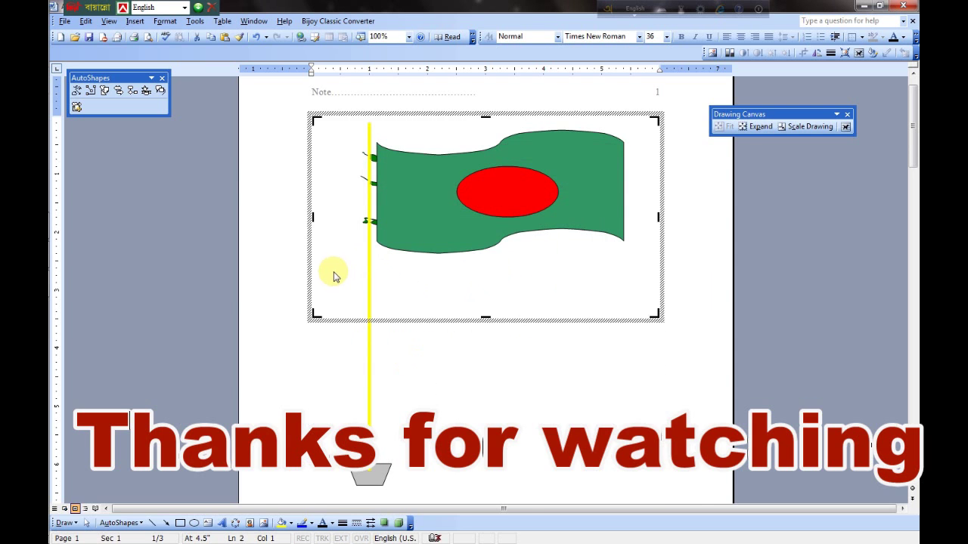
pyautogui.click(471, 356)
pyautogui.click(691, 331)
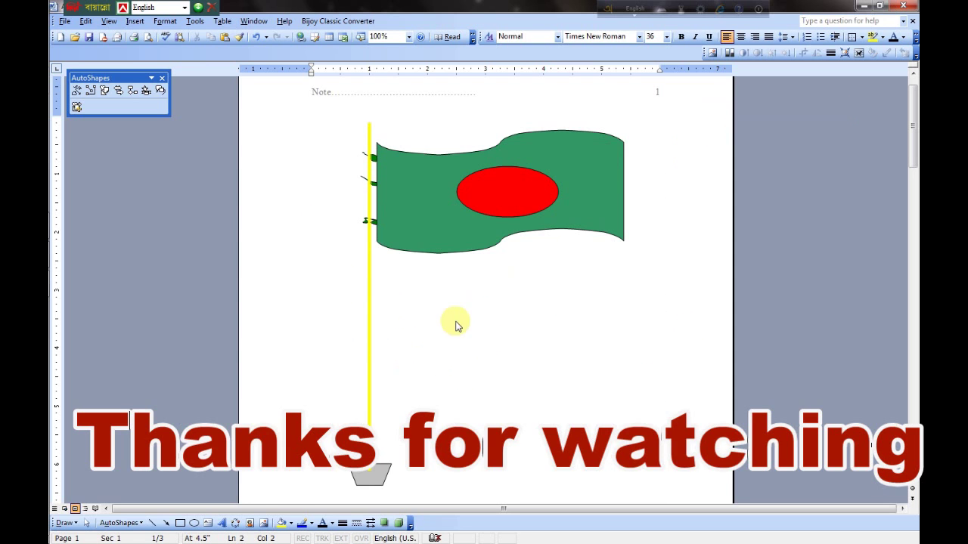